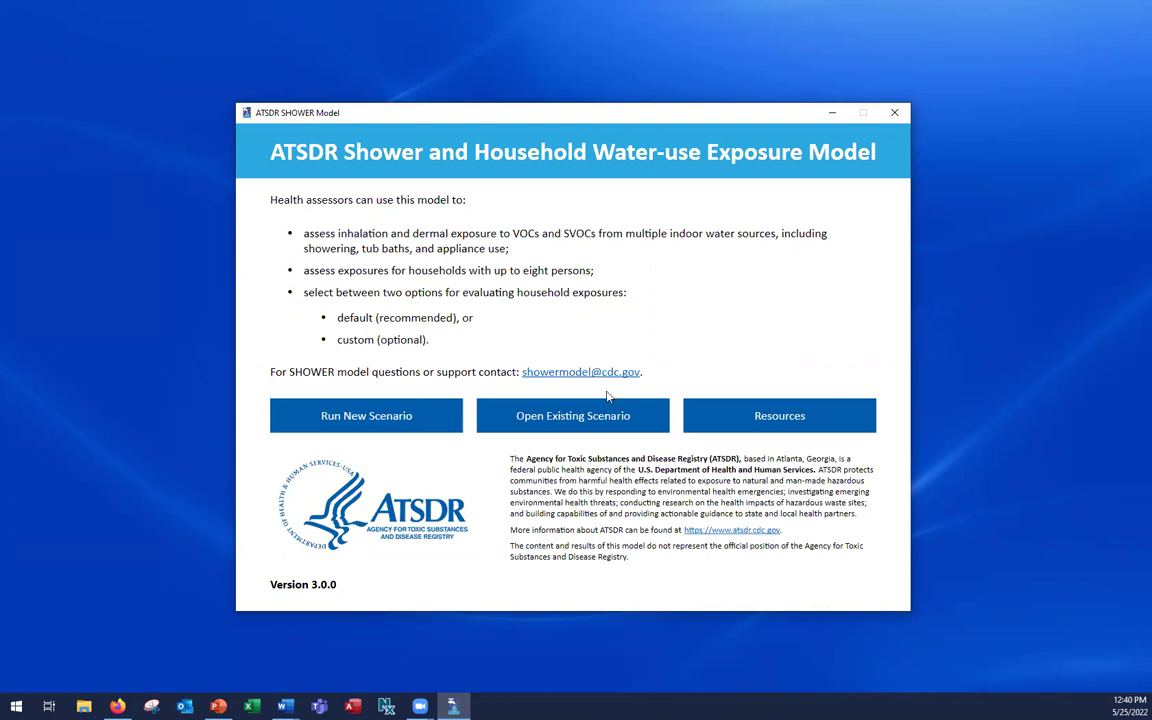
- Back out of opening an existing scenario and view the model's resources and documentation
click(570, 420)
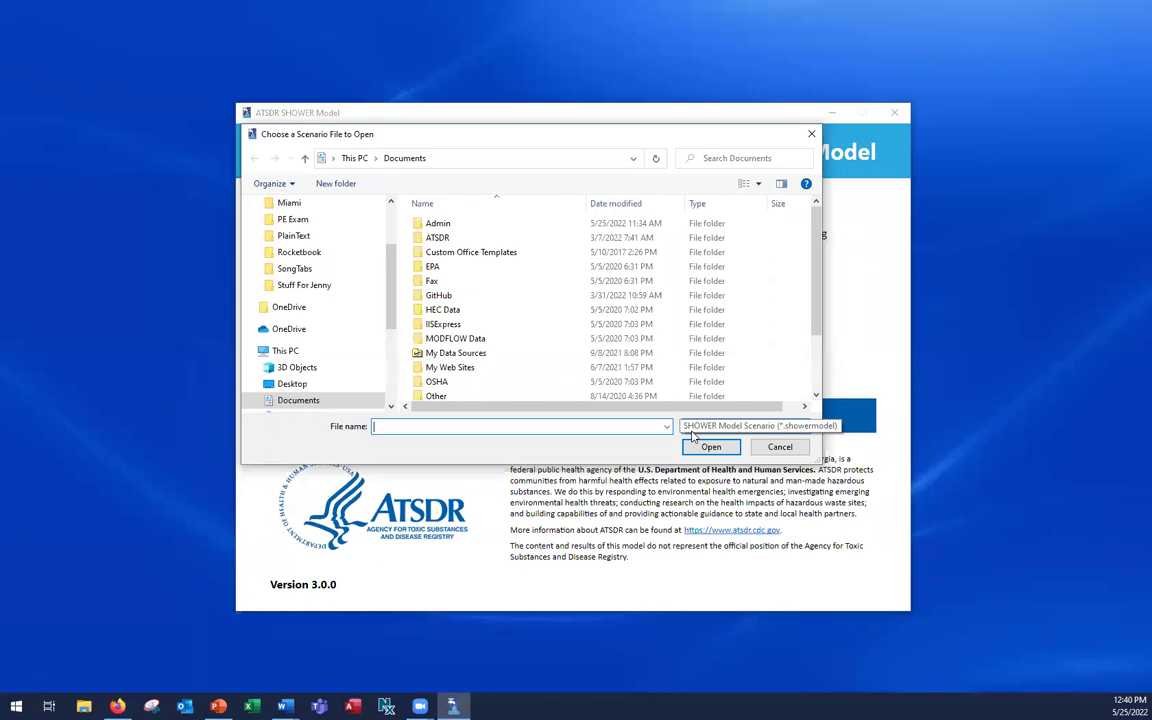
click(779, 447)
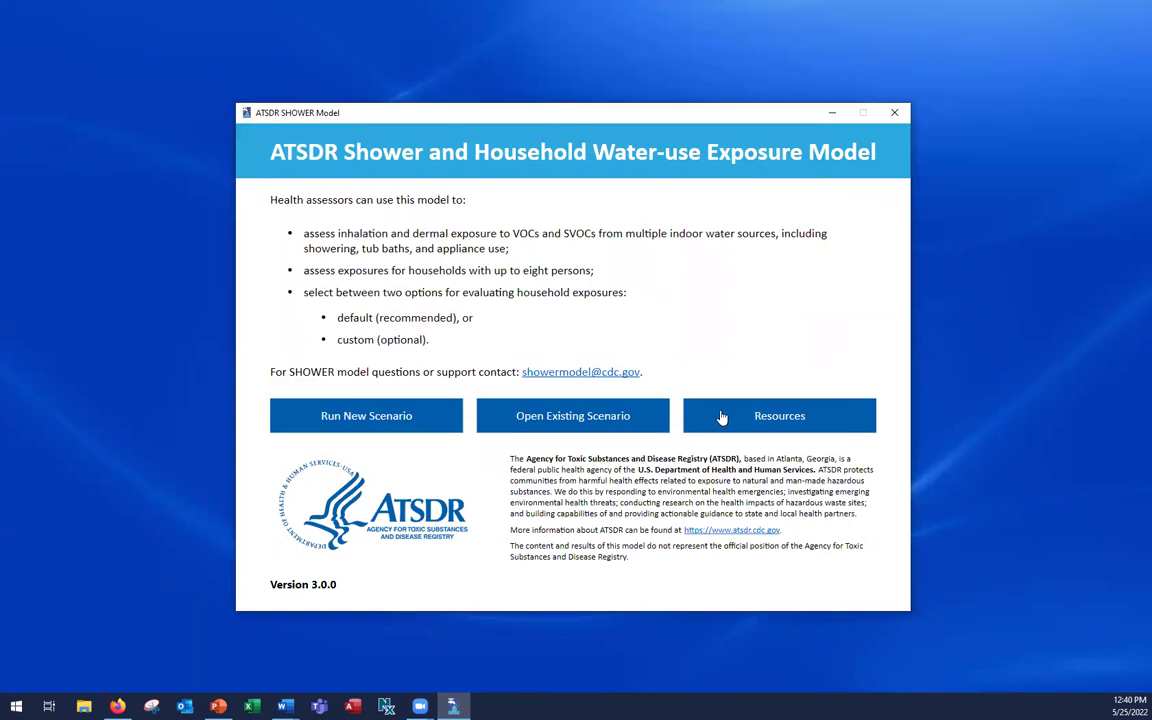
click(722, 417)
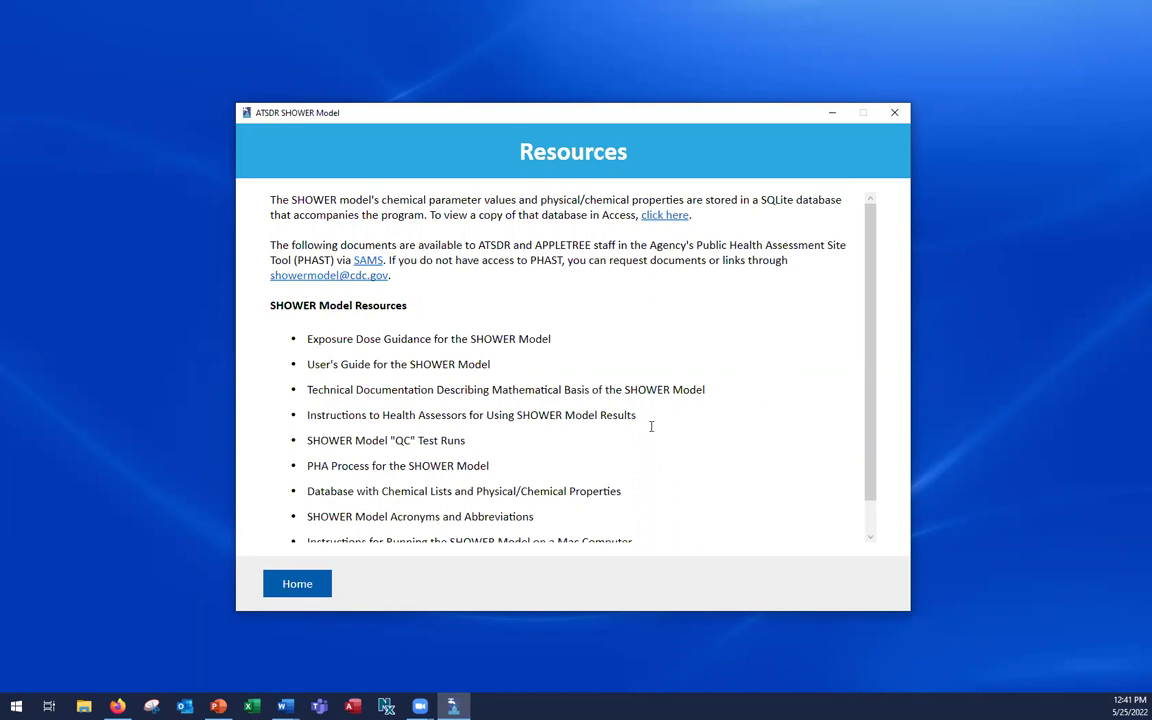
- Return home, start a new scenario, and bring up help for the Site Information page
click(297, 585)
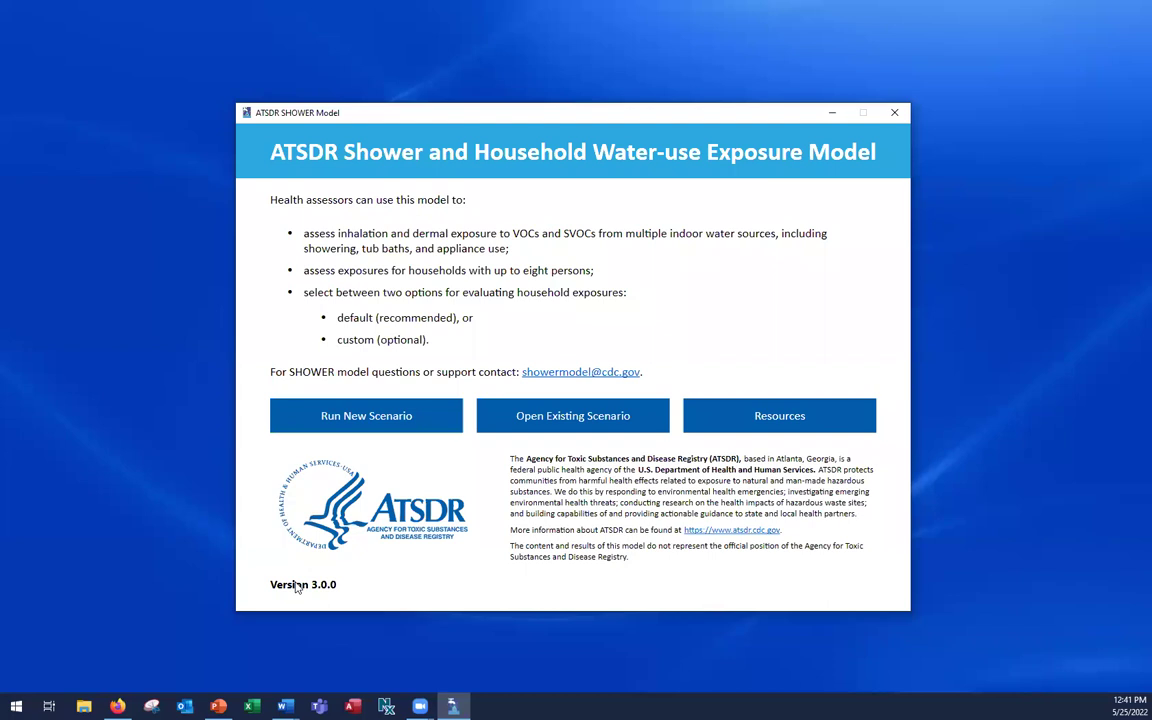
click(388, 424)
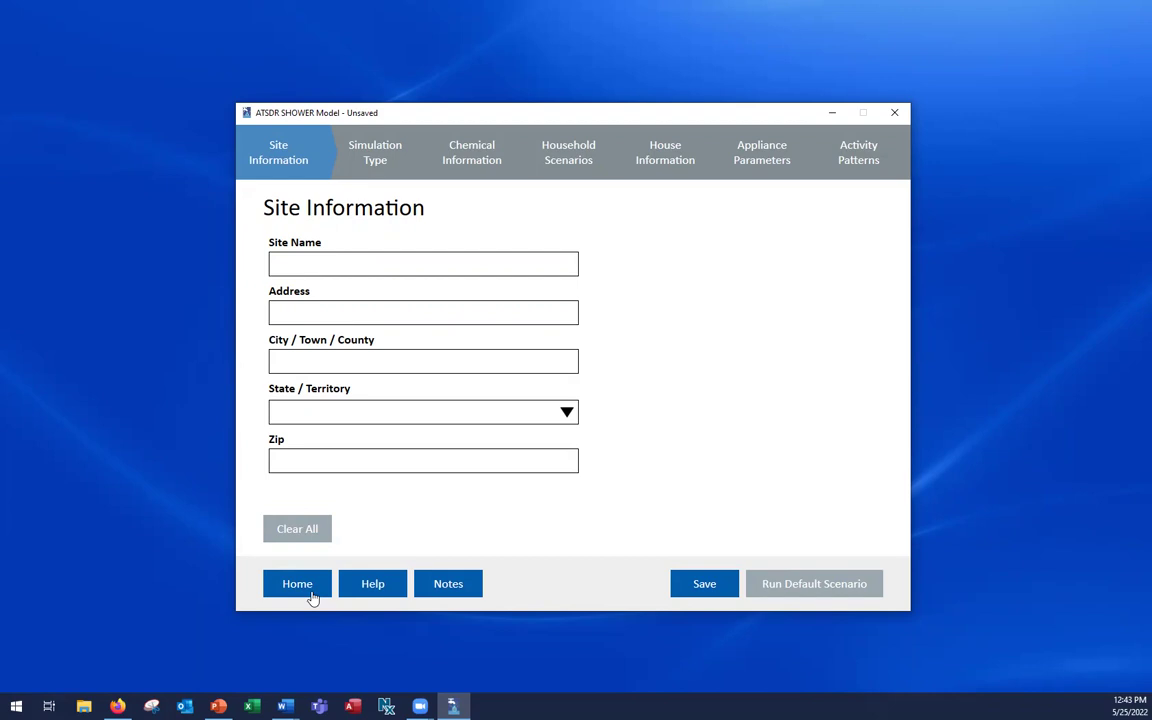
click(361, 592)
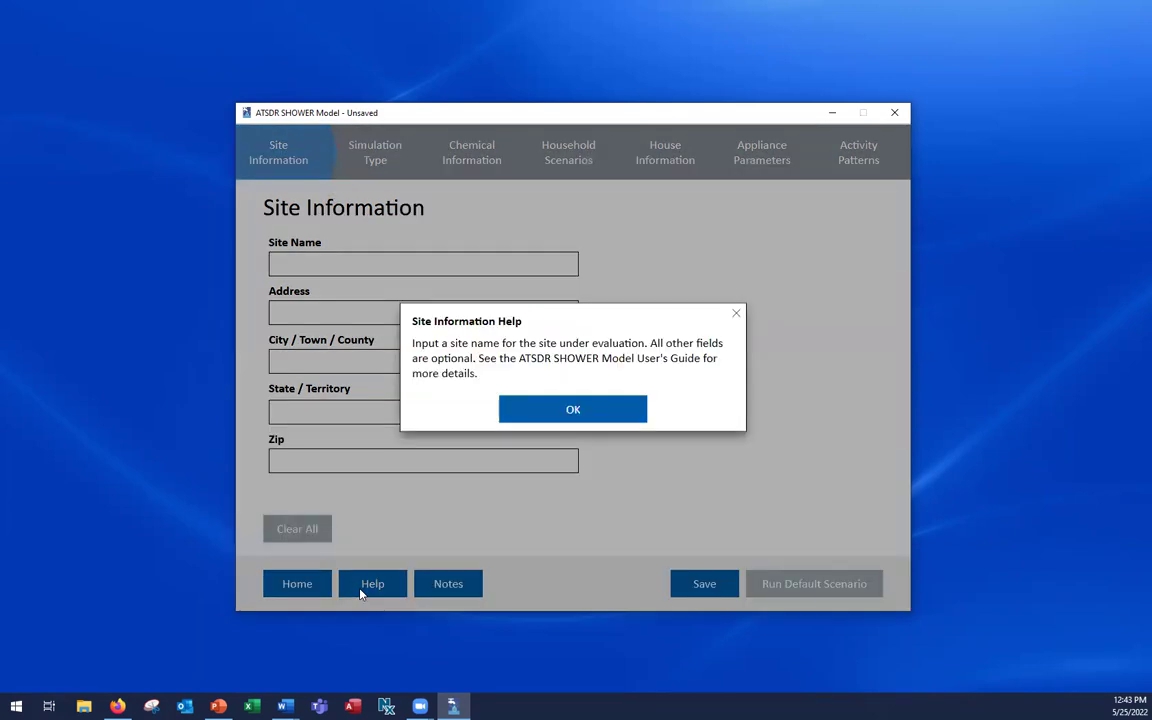
- Dismiss the site help, close Notes without changes, and cancel the save dialog
click(539, 411)
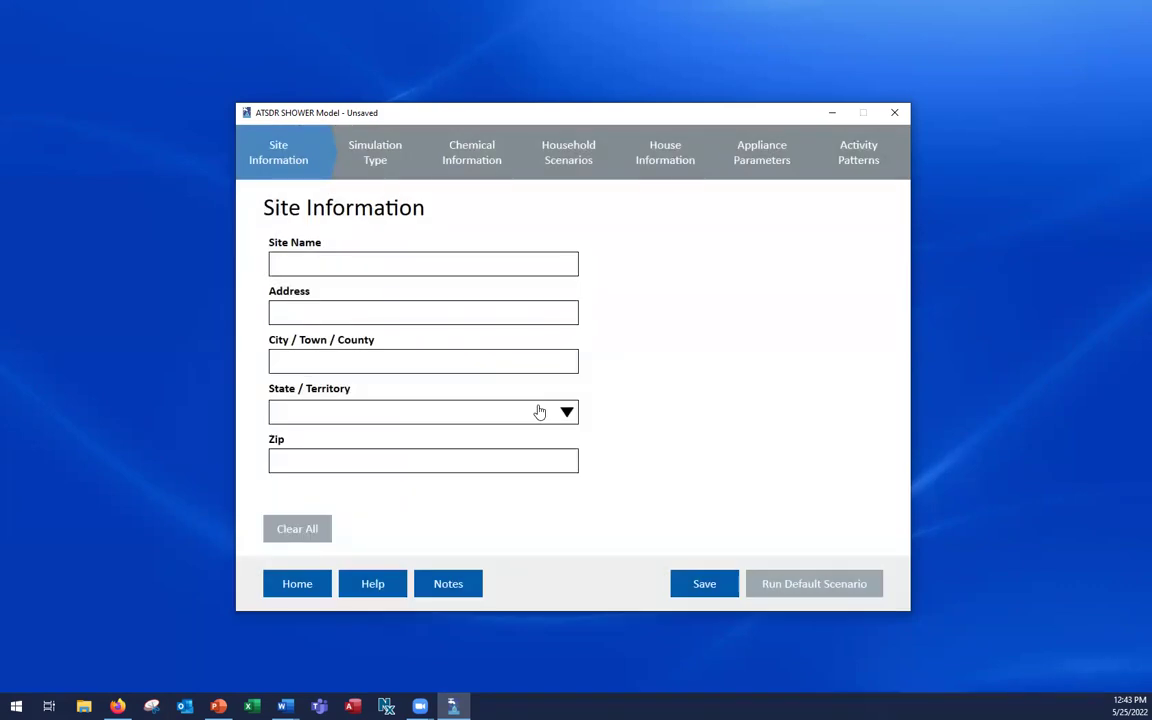
click(456, 585)
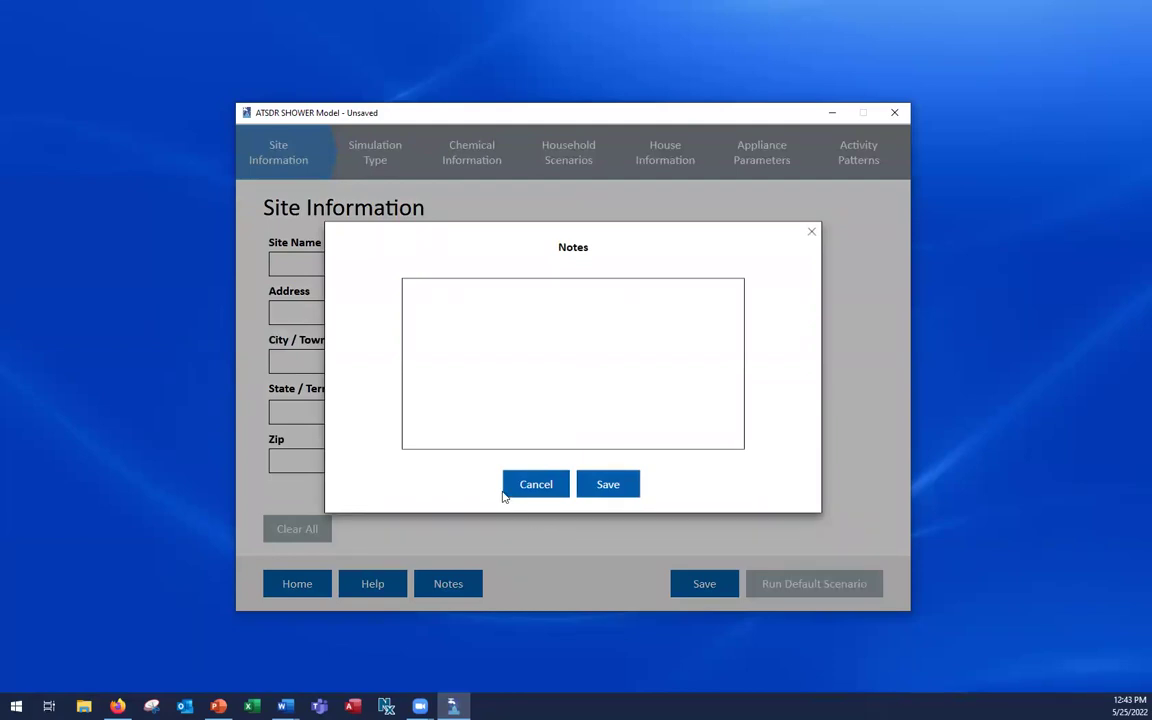
click(526, 487)
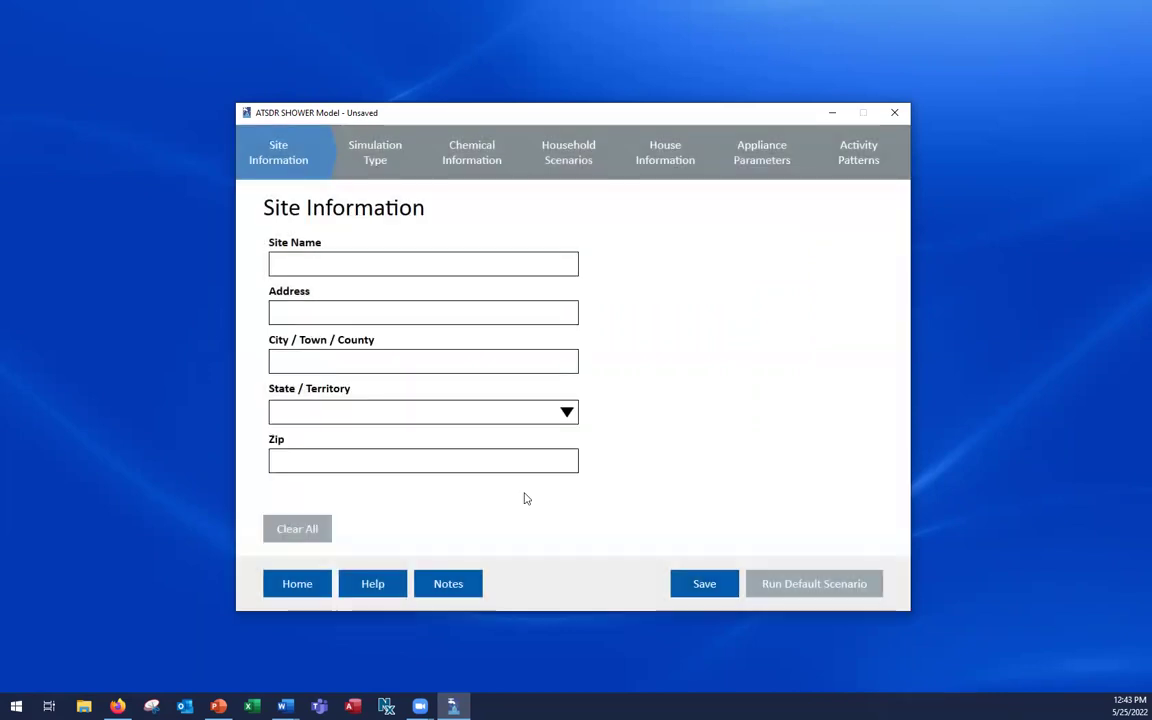
click(703, 584)
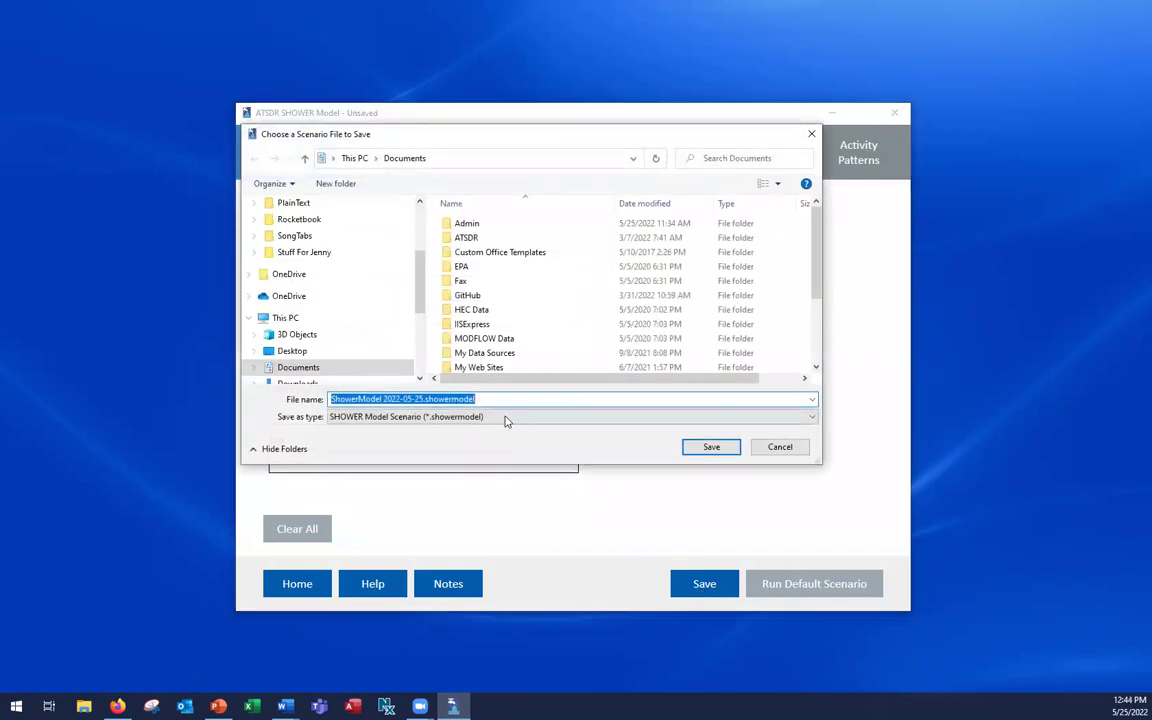
click(775, 447)
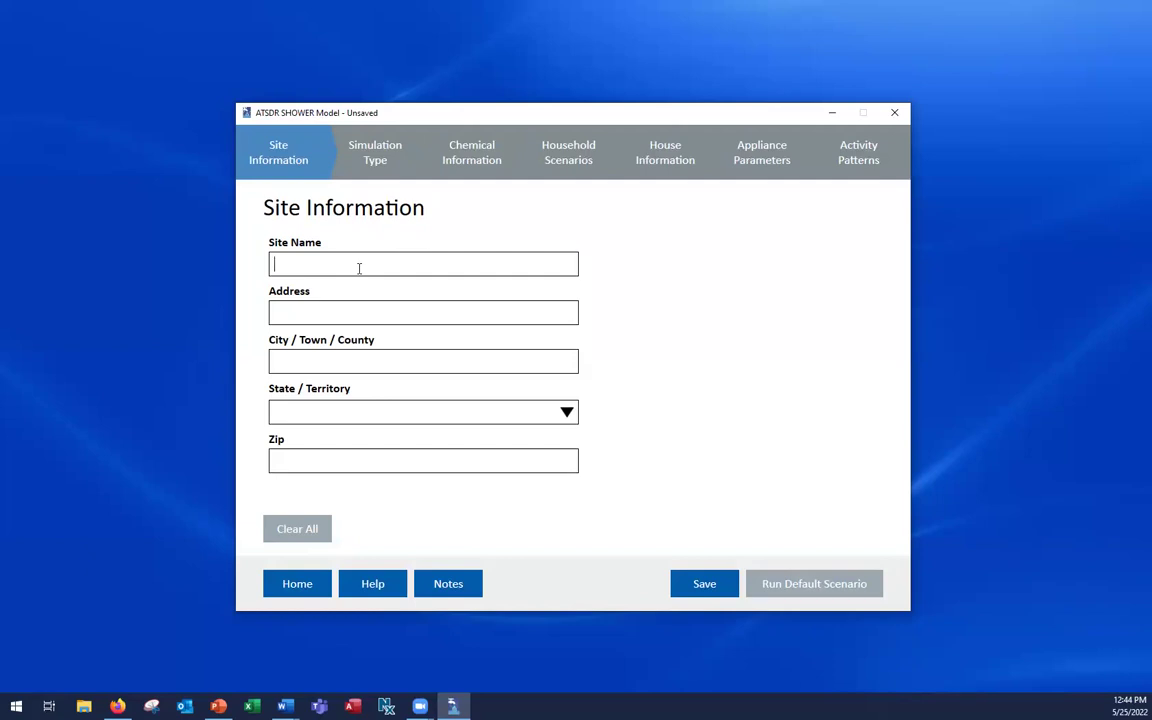
- Enter 'Site A' as the site name and decline Clear All so it is kept
text(Site A)
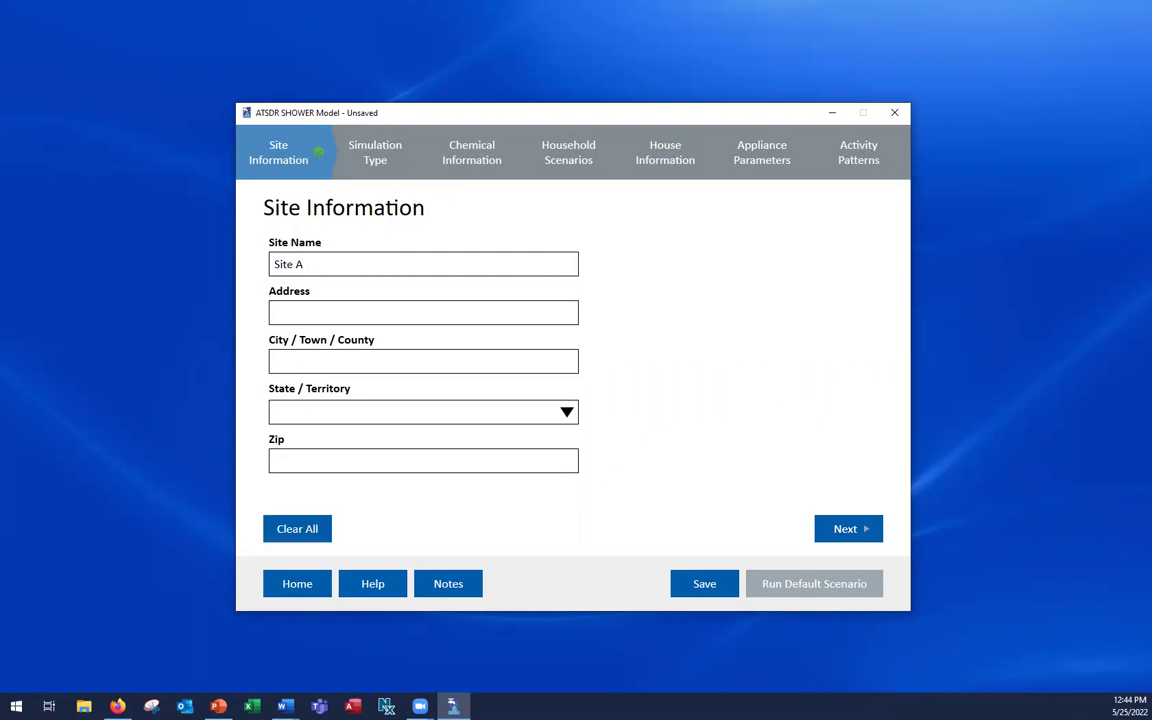
click(300, 527)
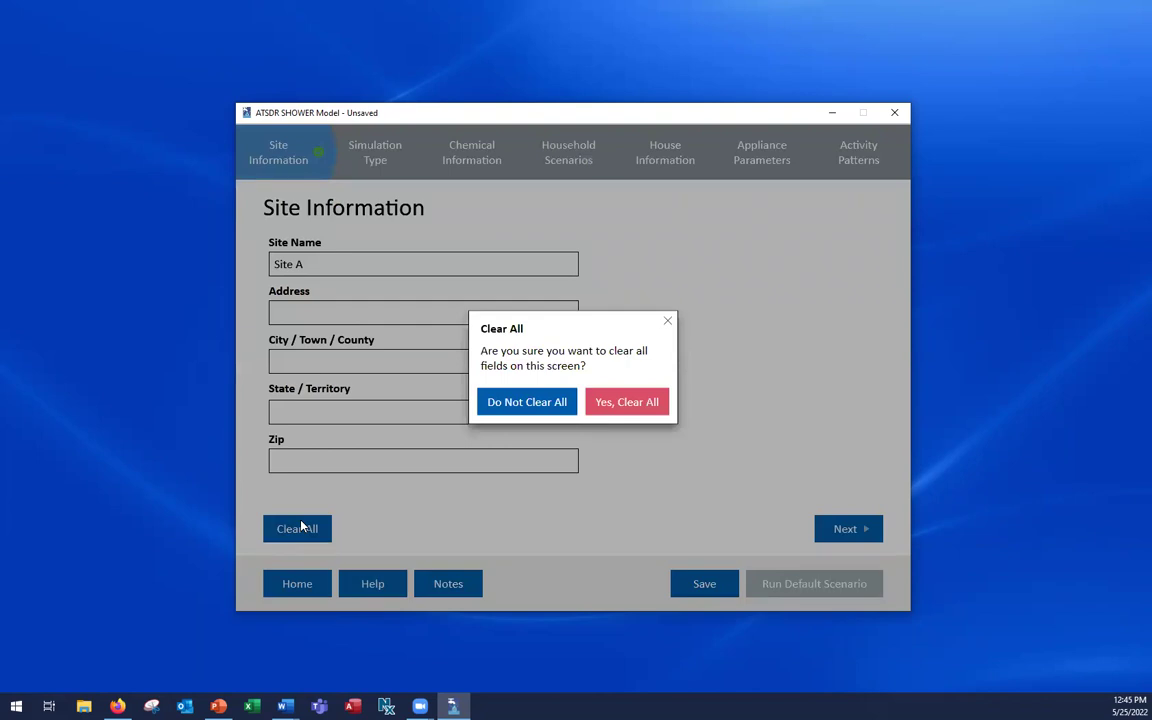
click(519, 401)
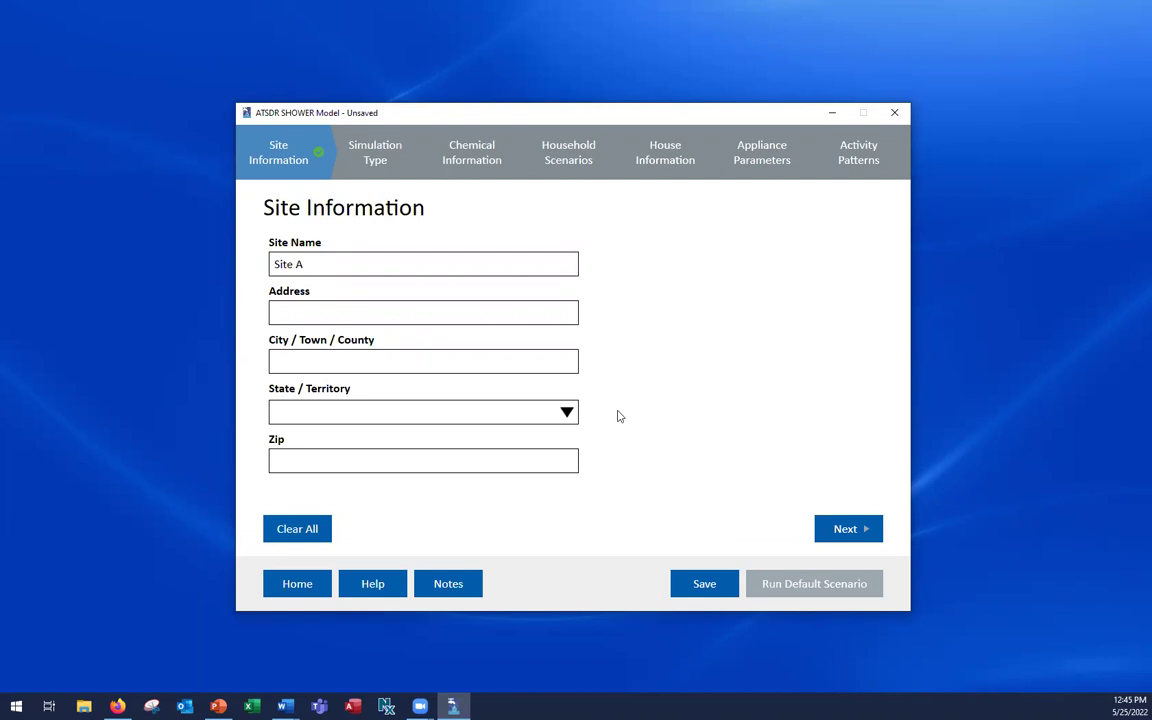
- Re-enter 'Site A' as the site name and advance to the simulation type page
drag(358, 264, 246, 262)
key(BackSpace)
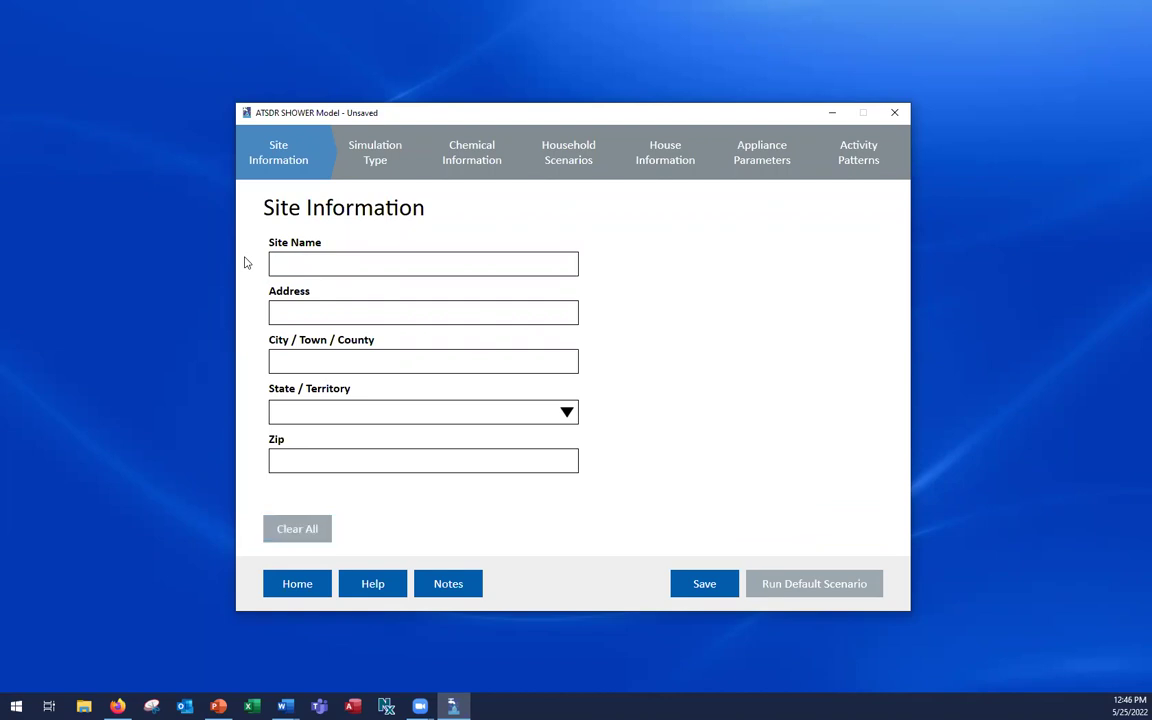
text(Site A)
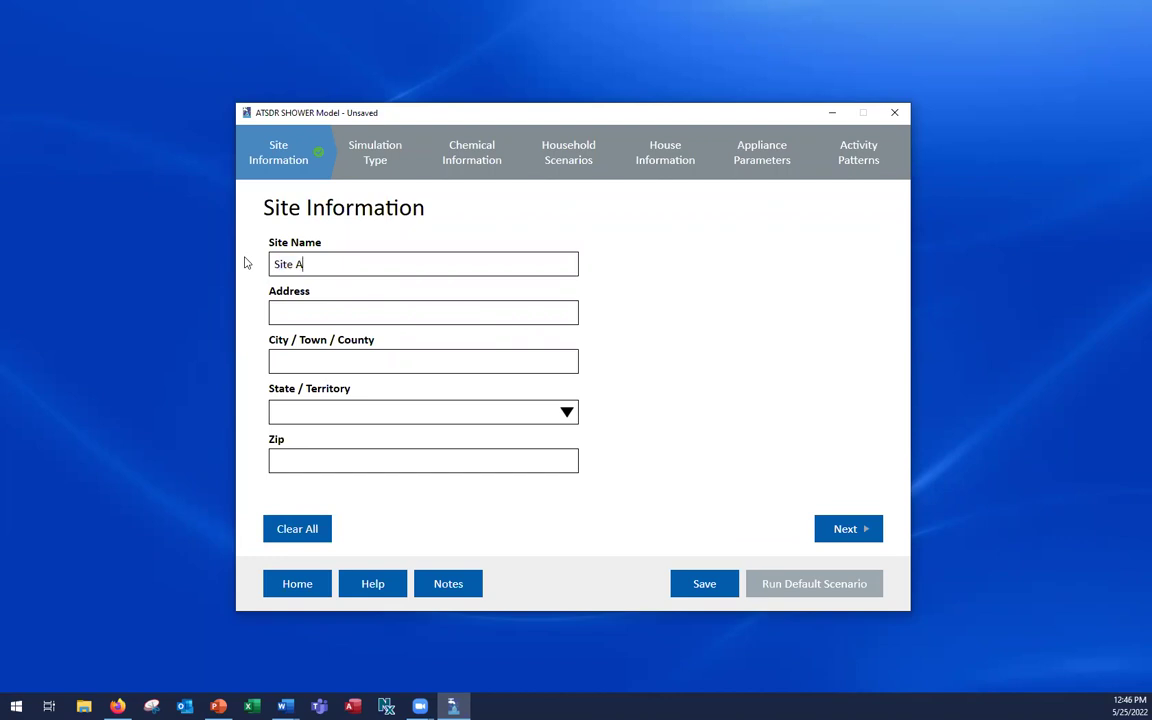
click(847, 529)
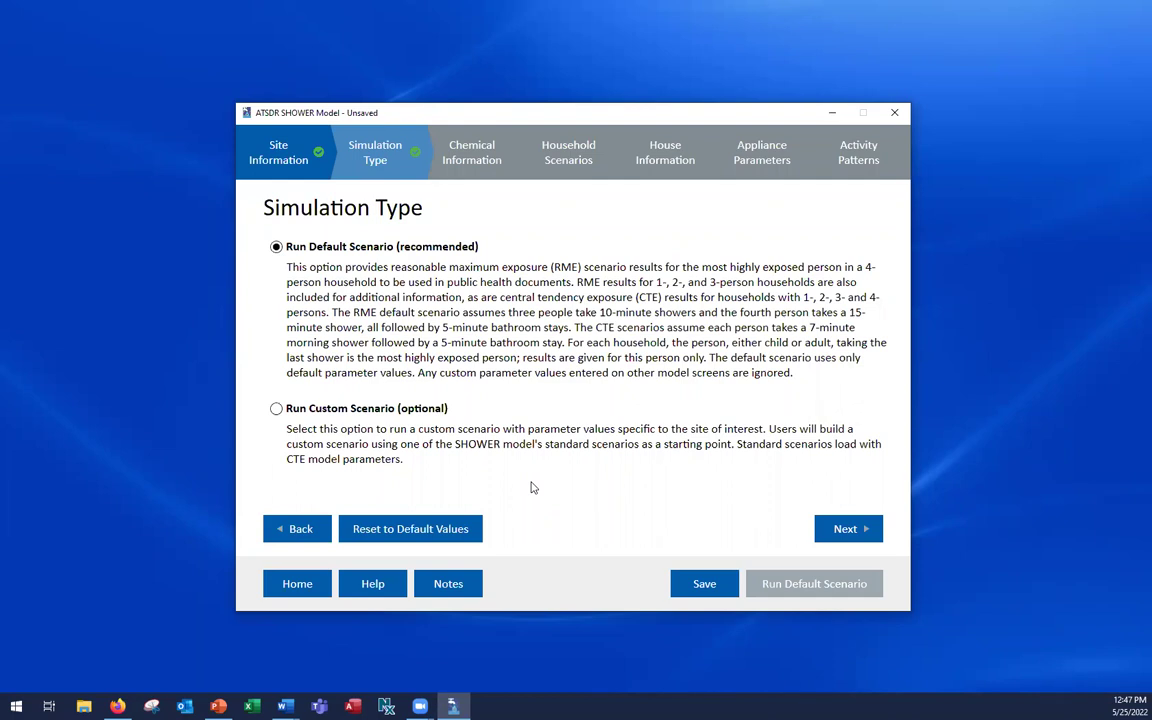
click(277, 410)
click(277, 247)
- On Chemical Information, pick Benzene (CASRN 71-43-2) from the 'Ben' suggestions and select its name
click(838, 530)
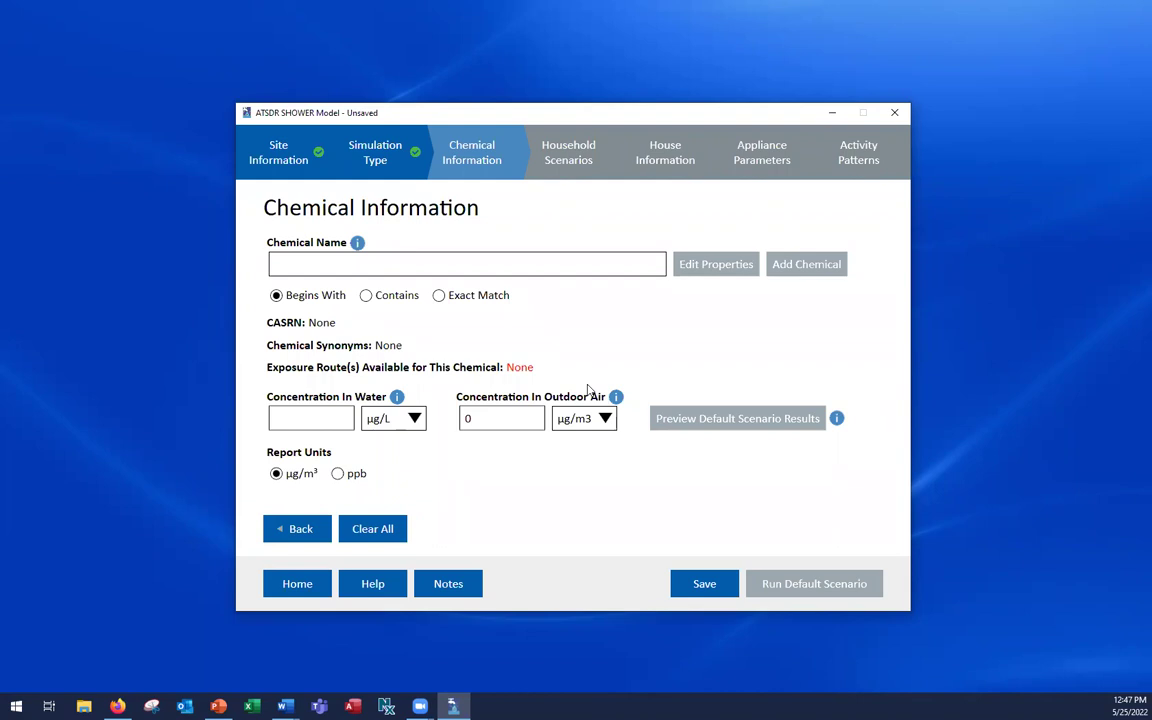
click(354, 268)
text(Ben)
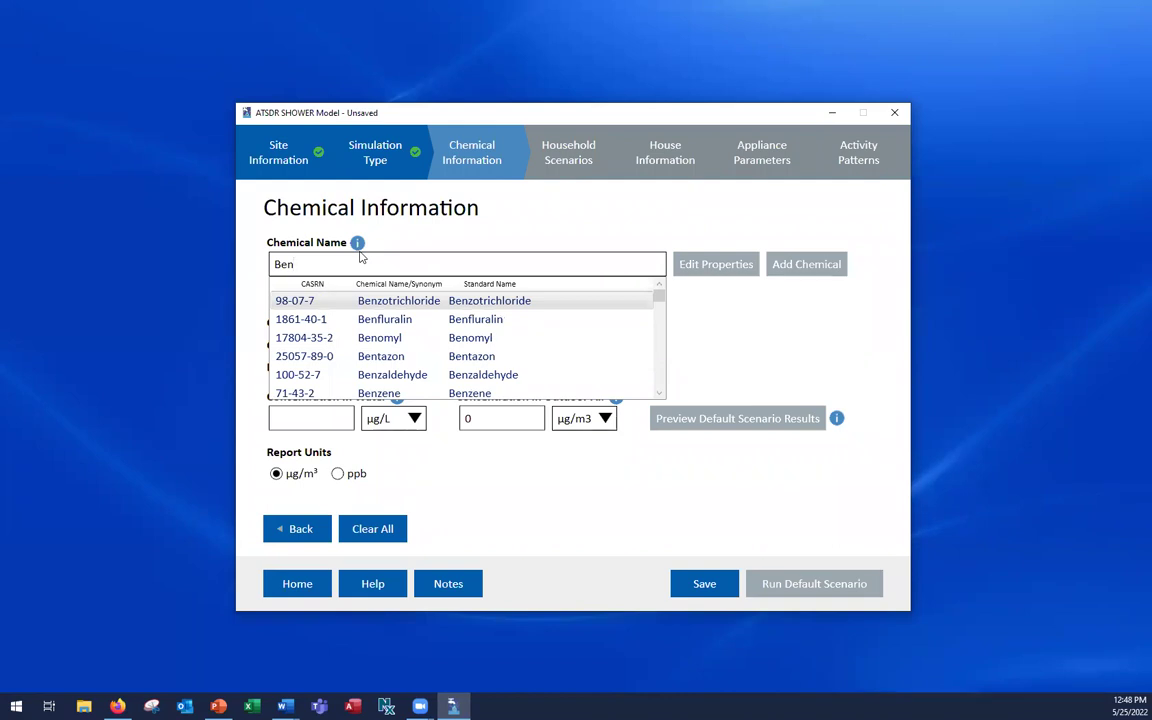
click(390, 394)
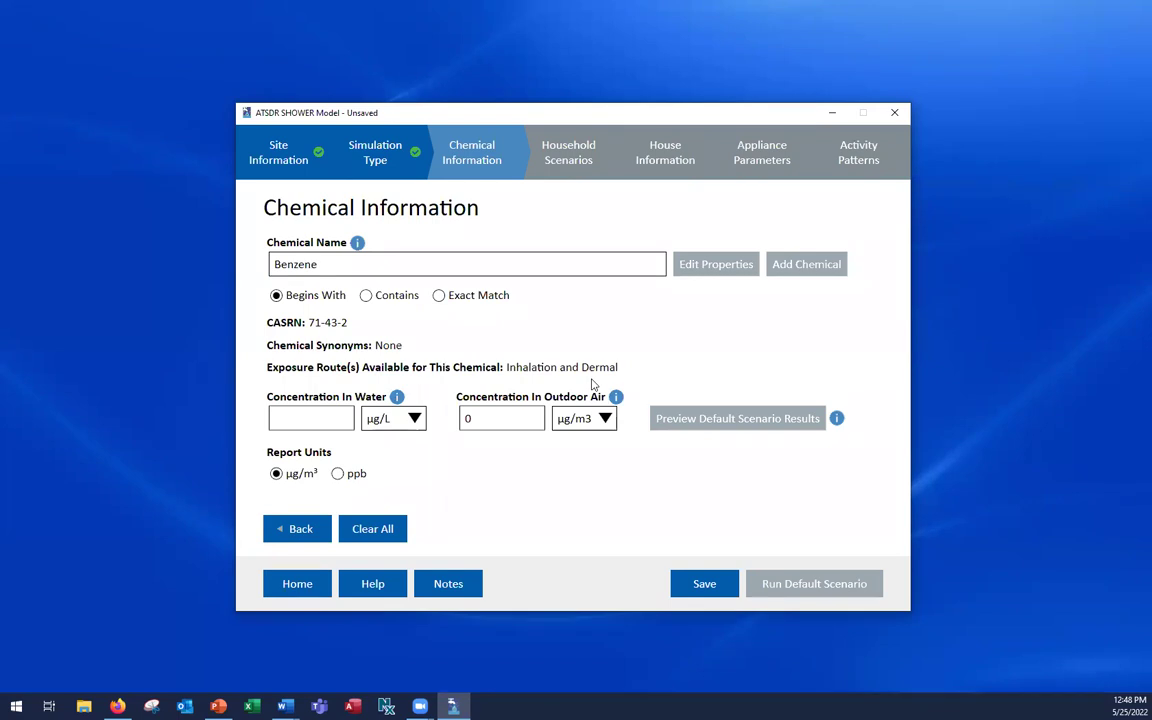
drag(434, 264, 266, 256)
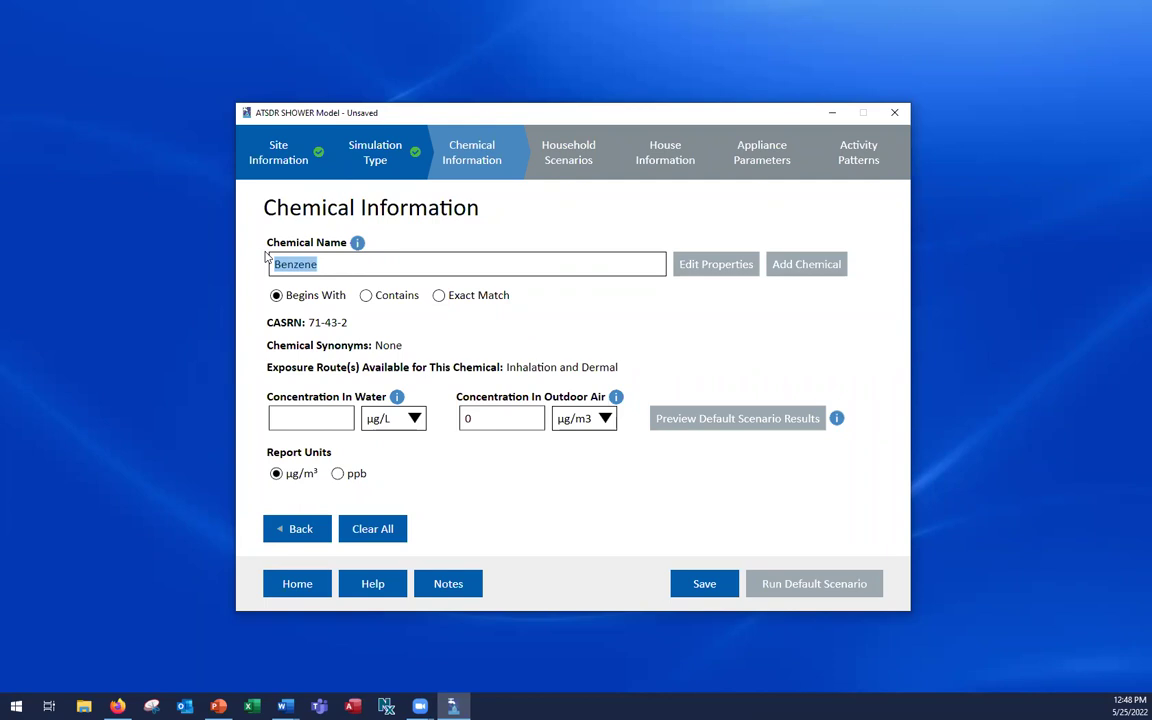
- Replace Benzene by typing PCE and choosing Tetrachloroethylene (CASRN 127-18-4)
text(PCE)
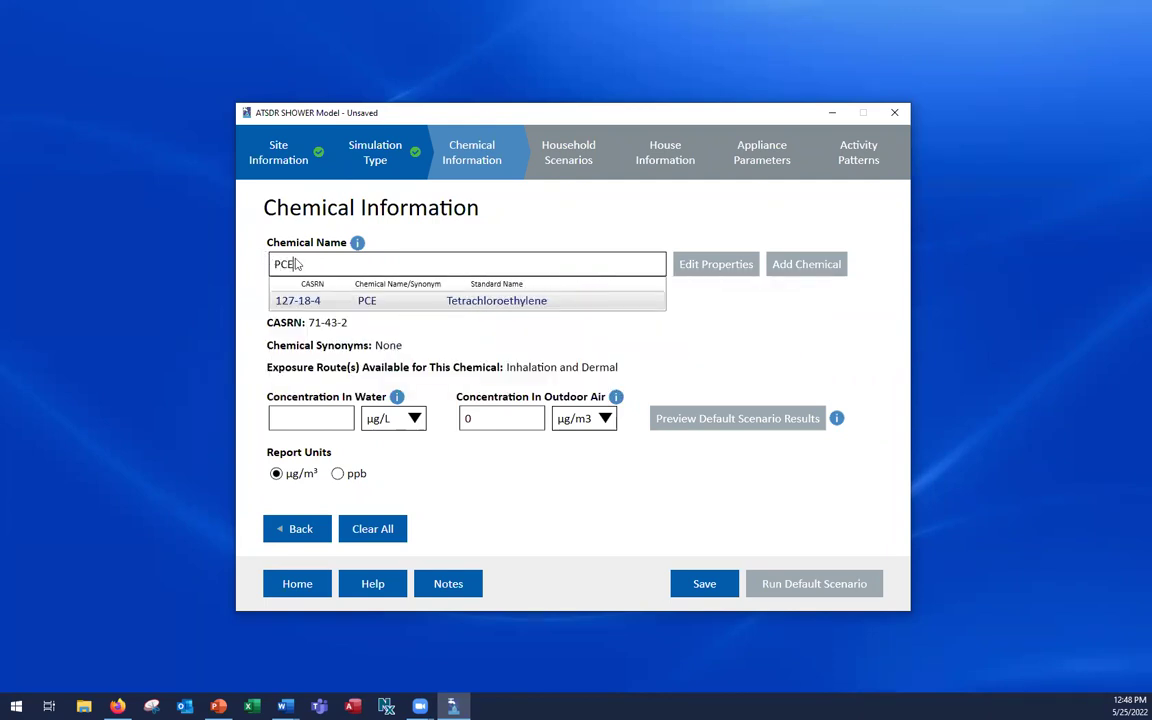
click(496, 304)
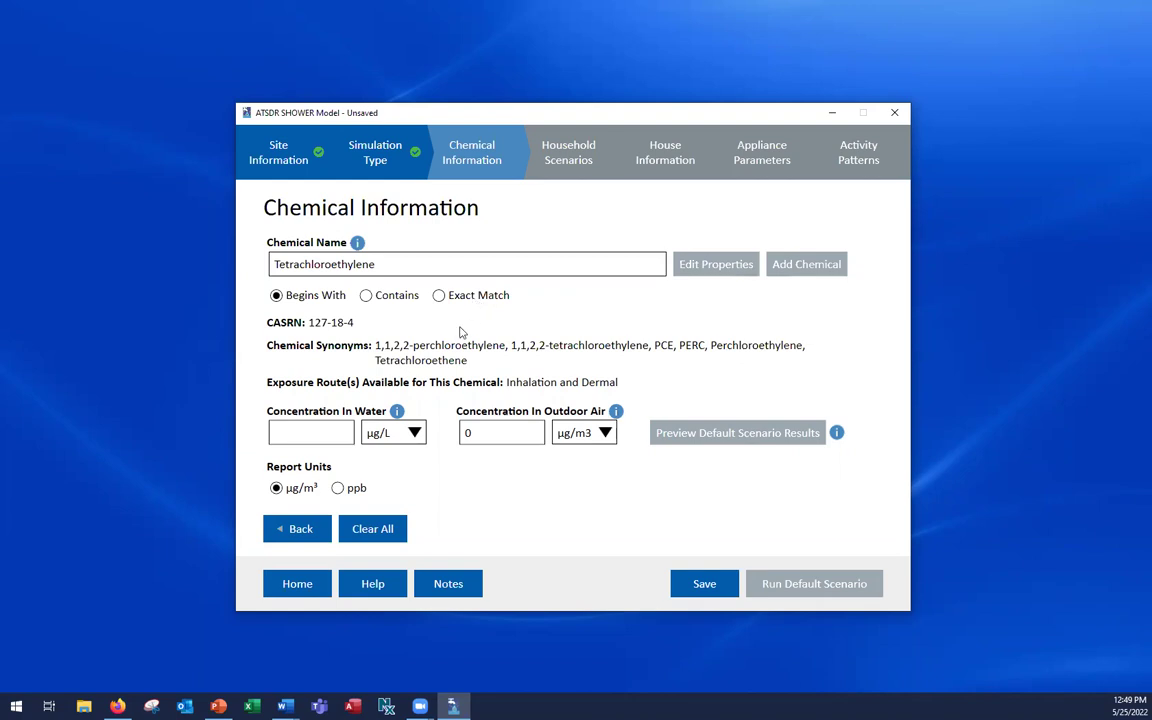
mouse_move(362, 245)
- Change the water concentration from 100 to 1E2 µg/L, correcting the typos
text(100)
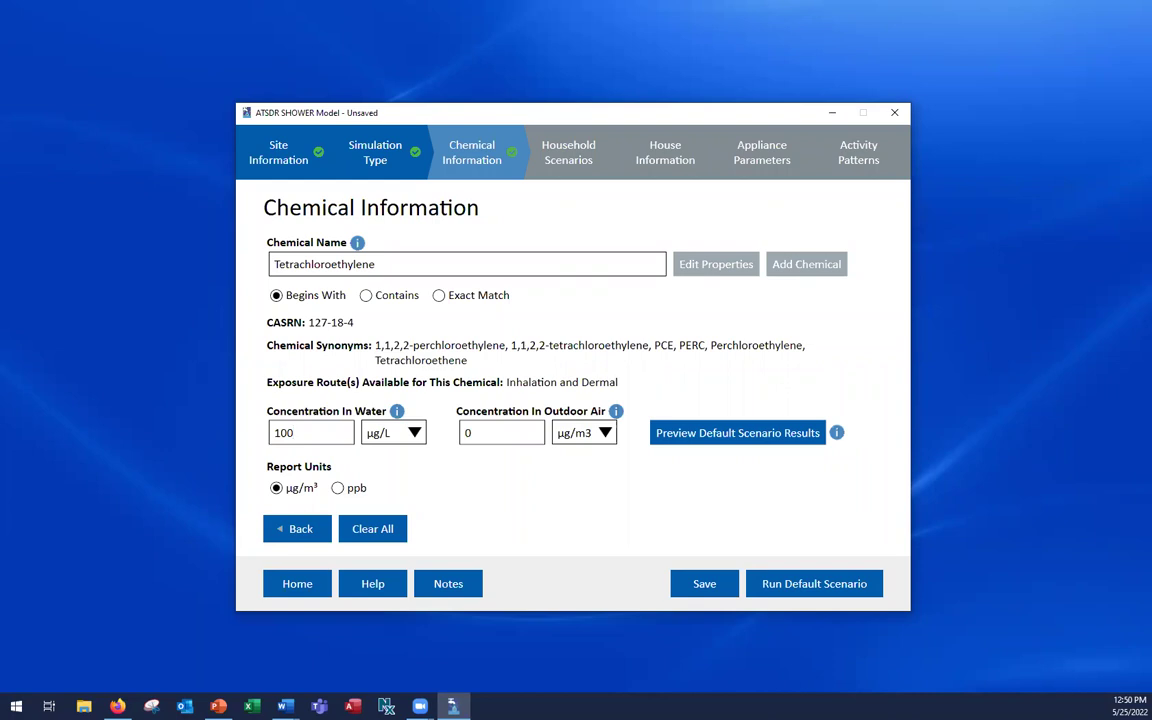
drag(314, 434, 270, 433)
key(BackSpace)
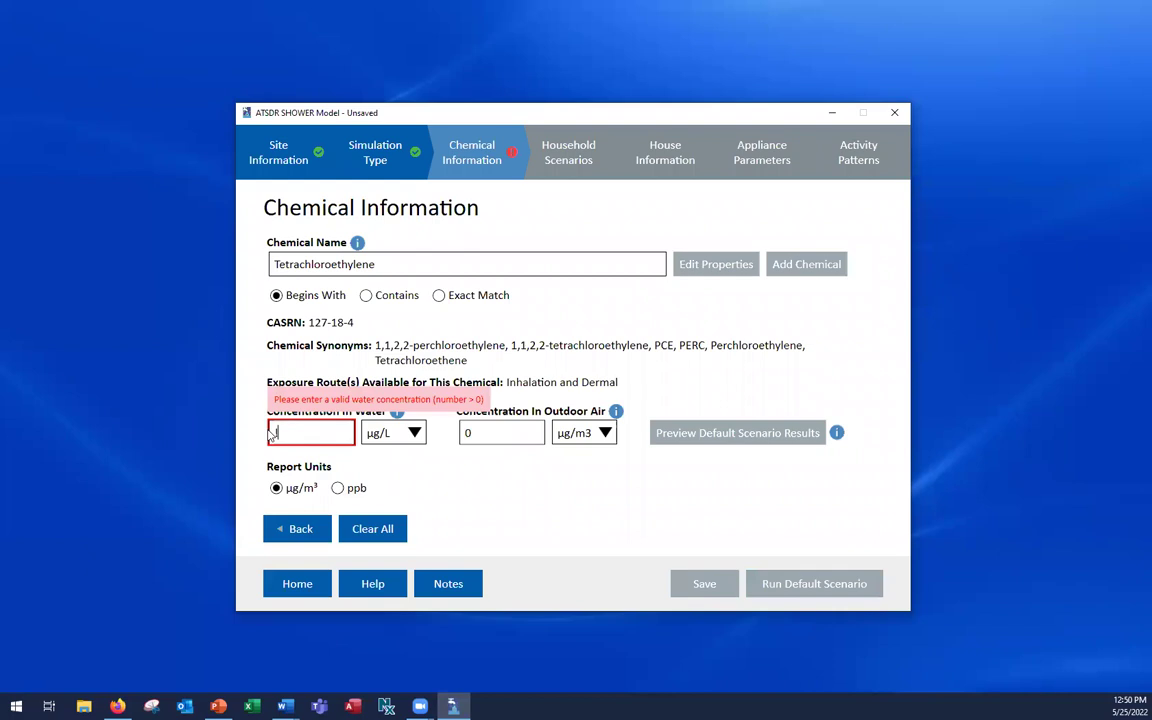
text(1E@)
key(BackSpace)
text(2)
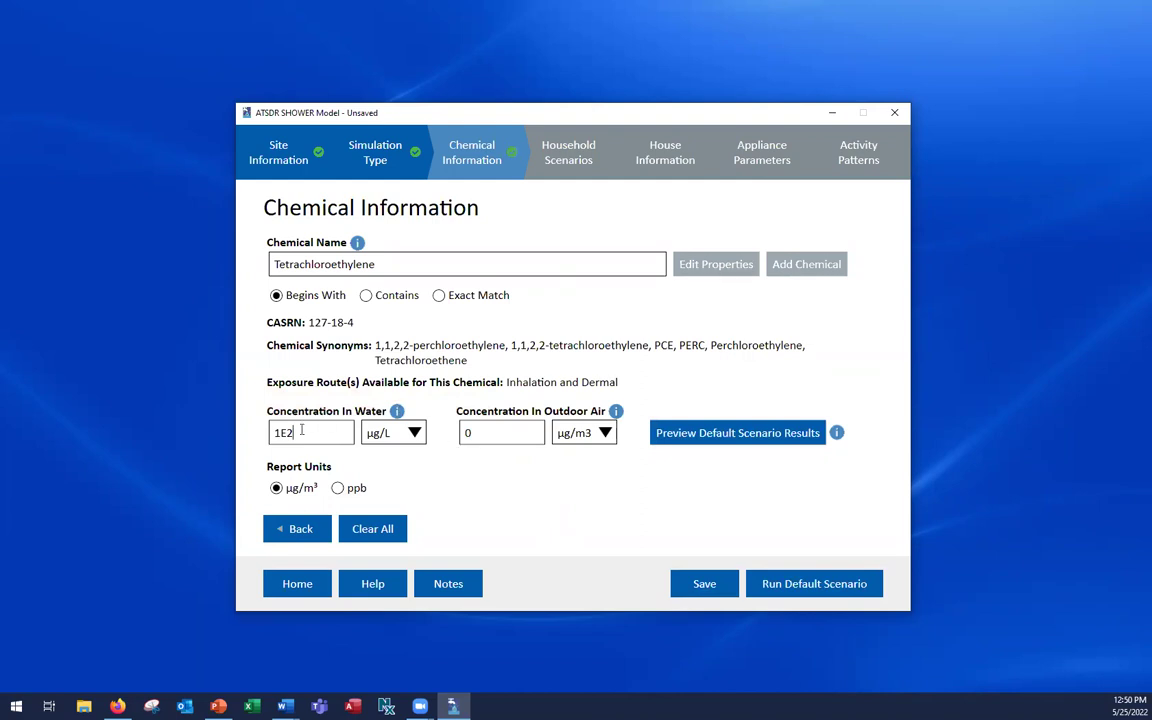
text(a)
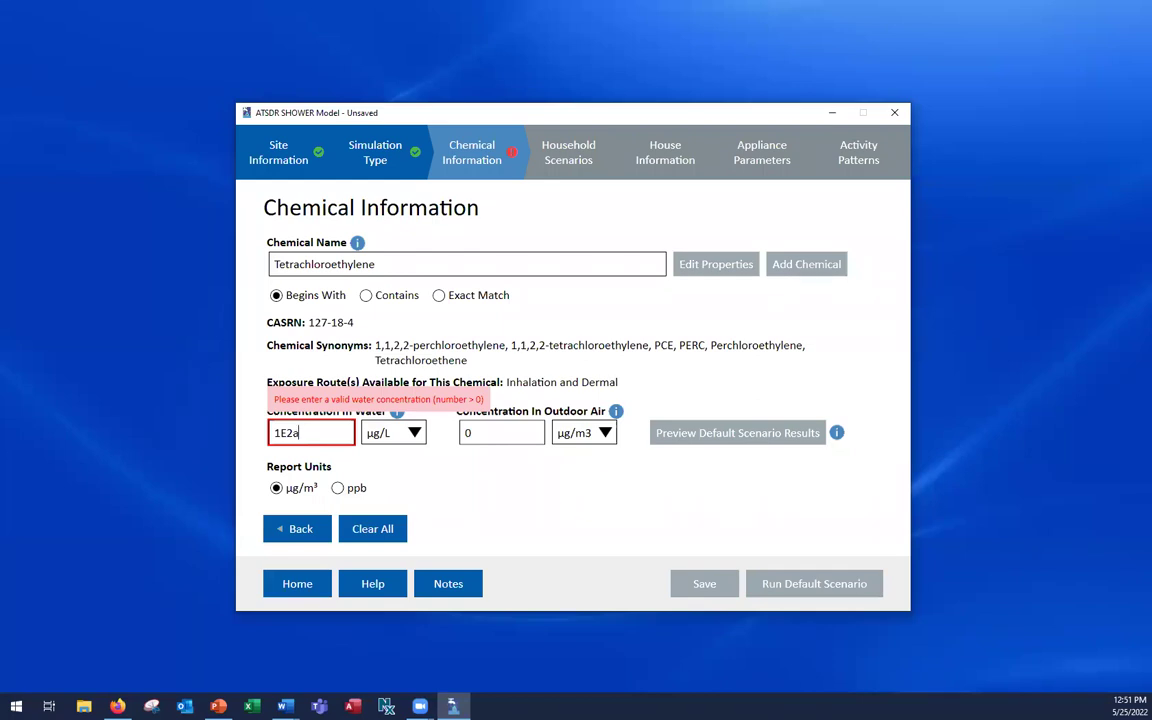
key(BackSpace)
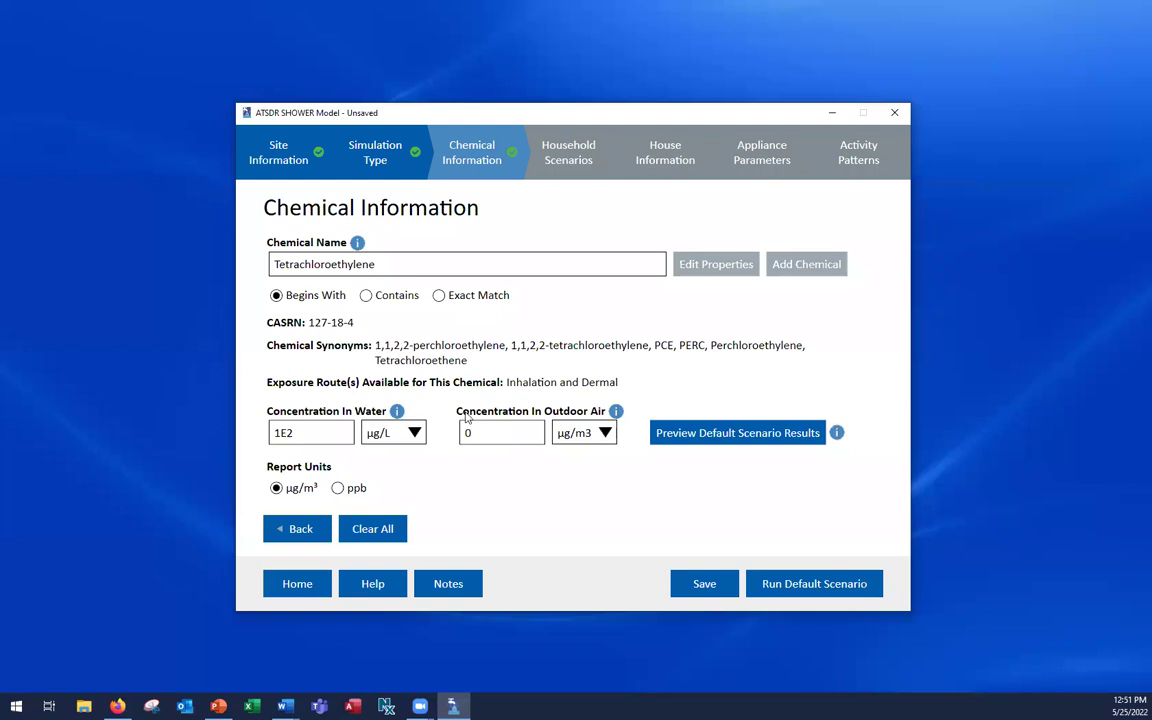
click(697, 433)
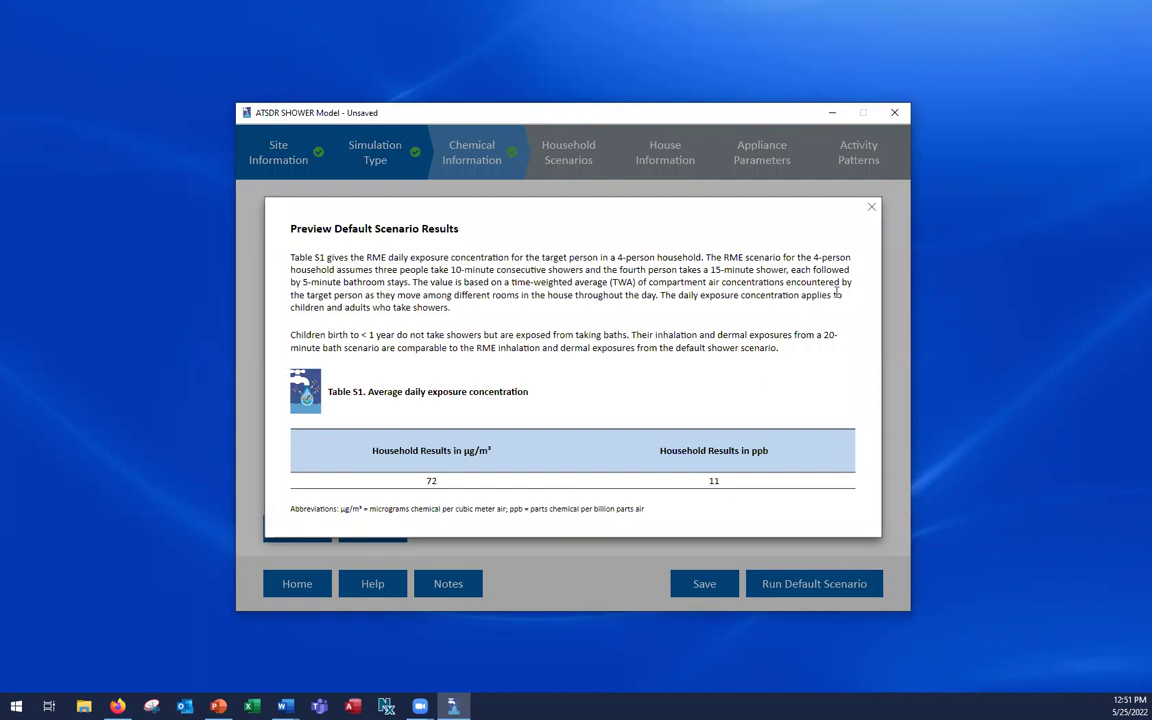
click(872, 211)
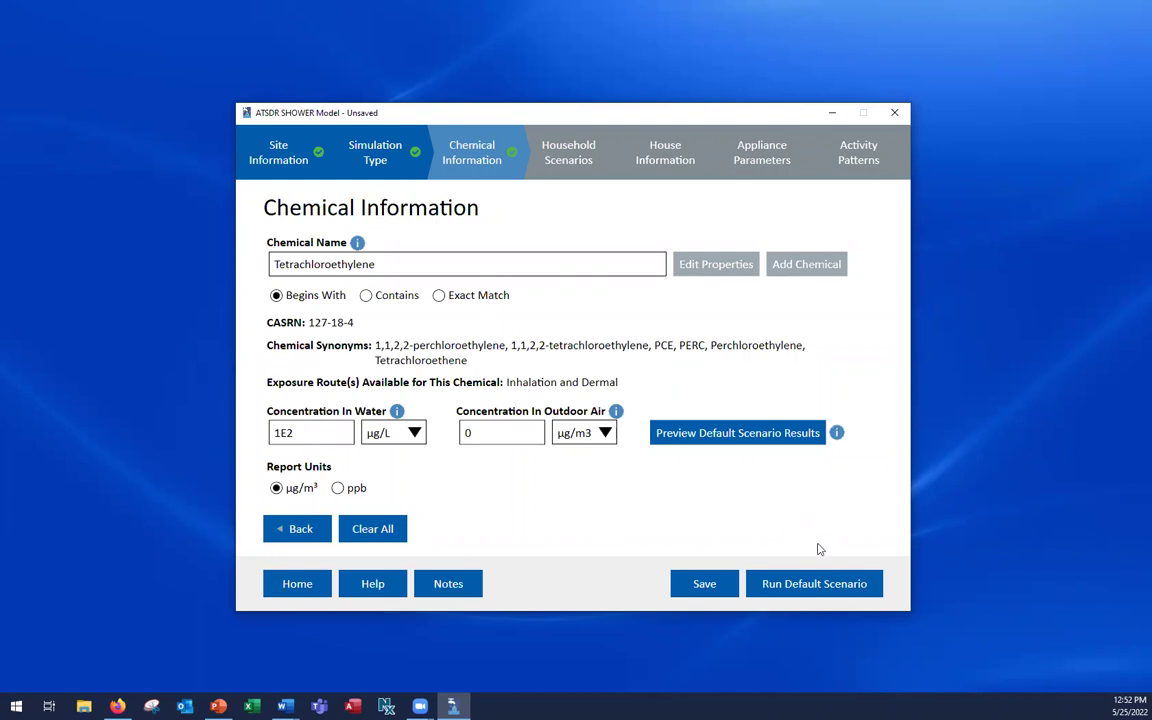
click(823, 589)
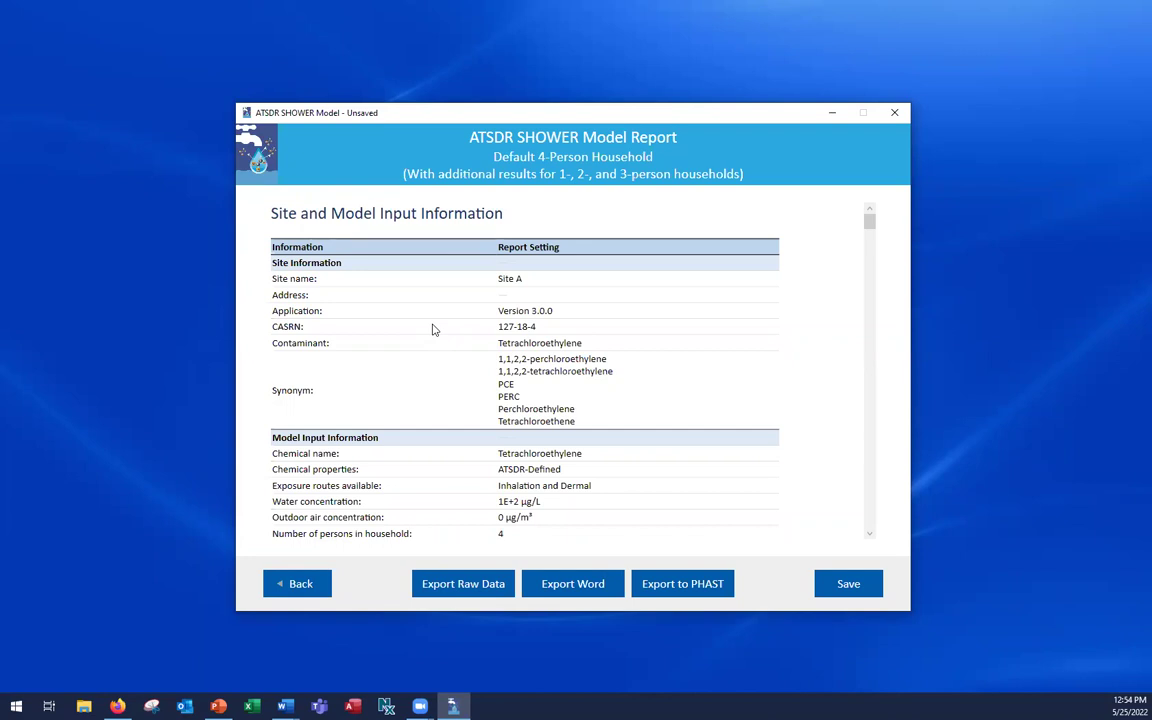
scroll(433, 330, down, 8)
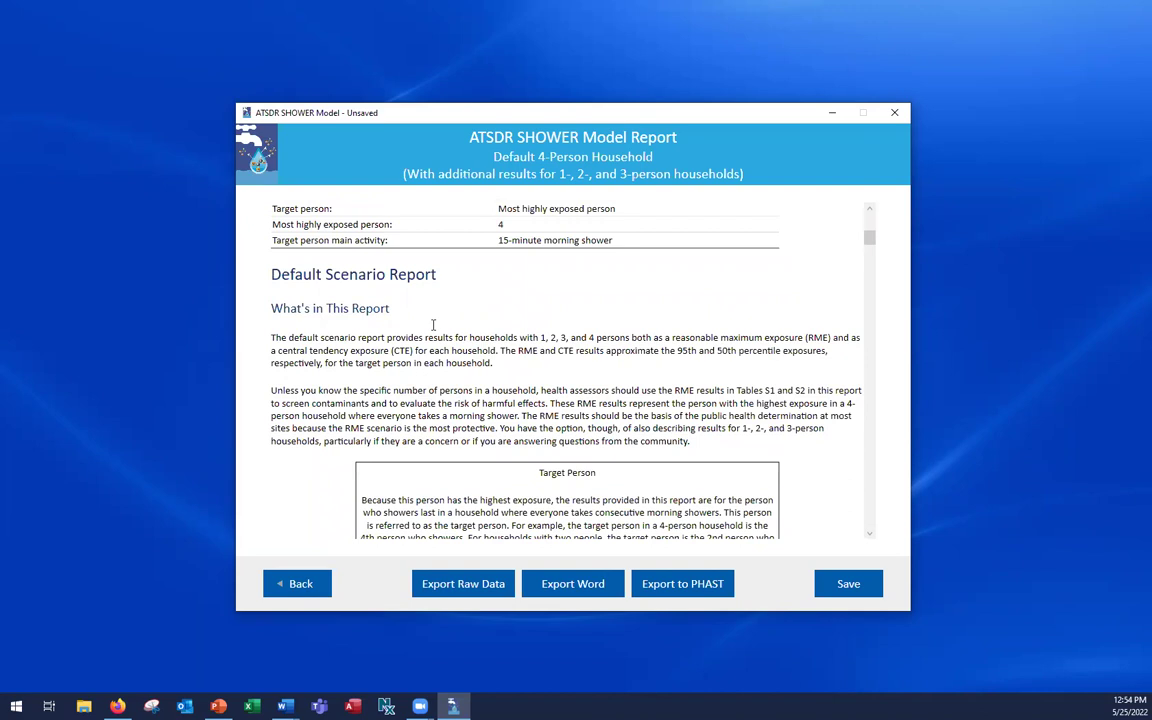
scroll(433, 325, down, 2)
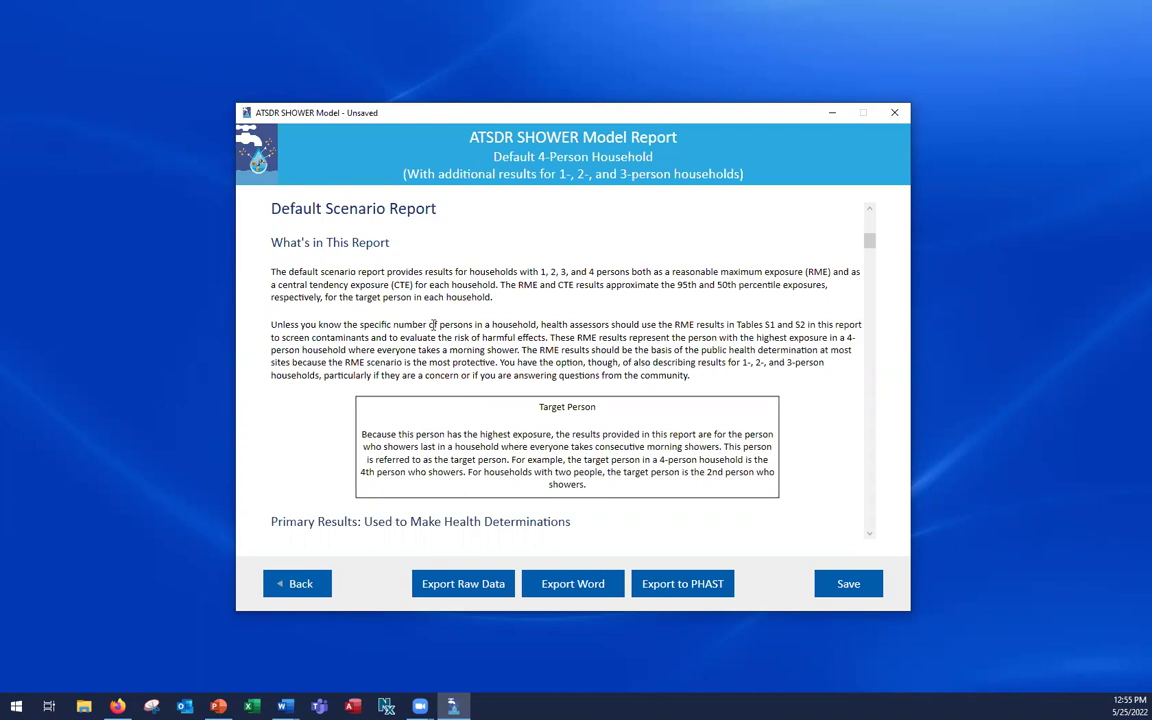
scroll(433, 325, down, 5)
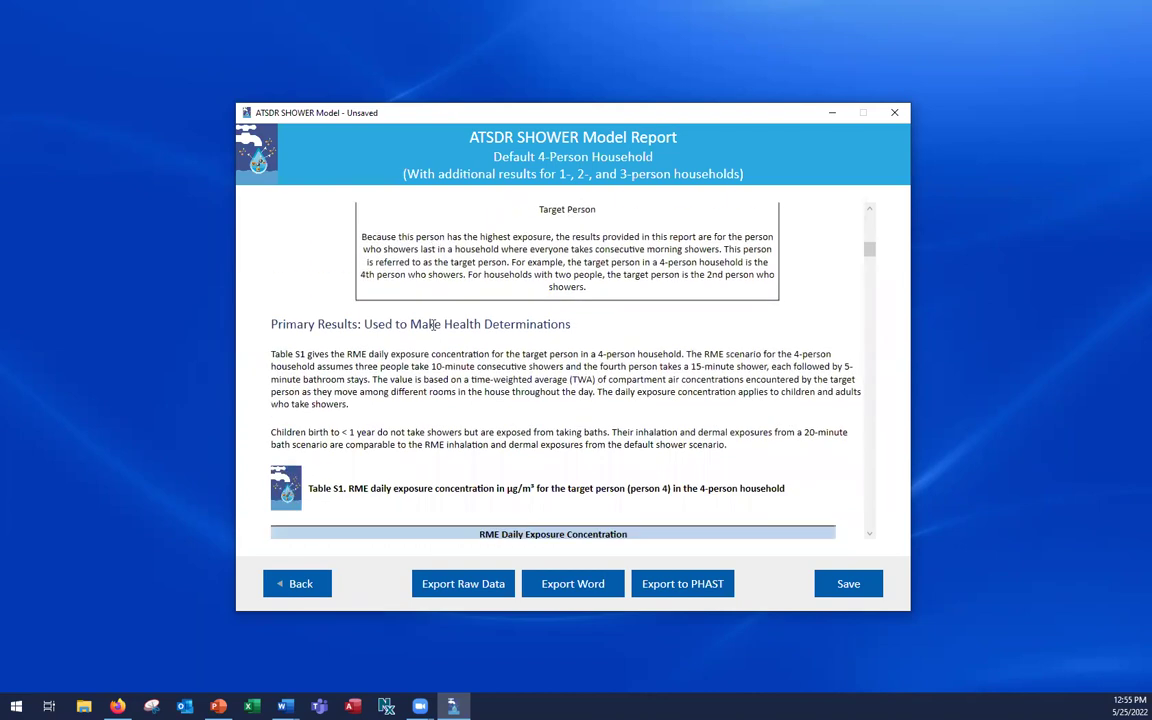
scroll(433, 325, down, 1)
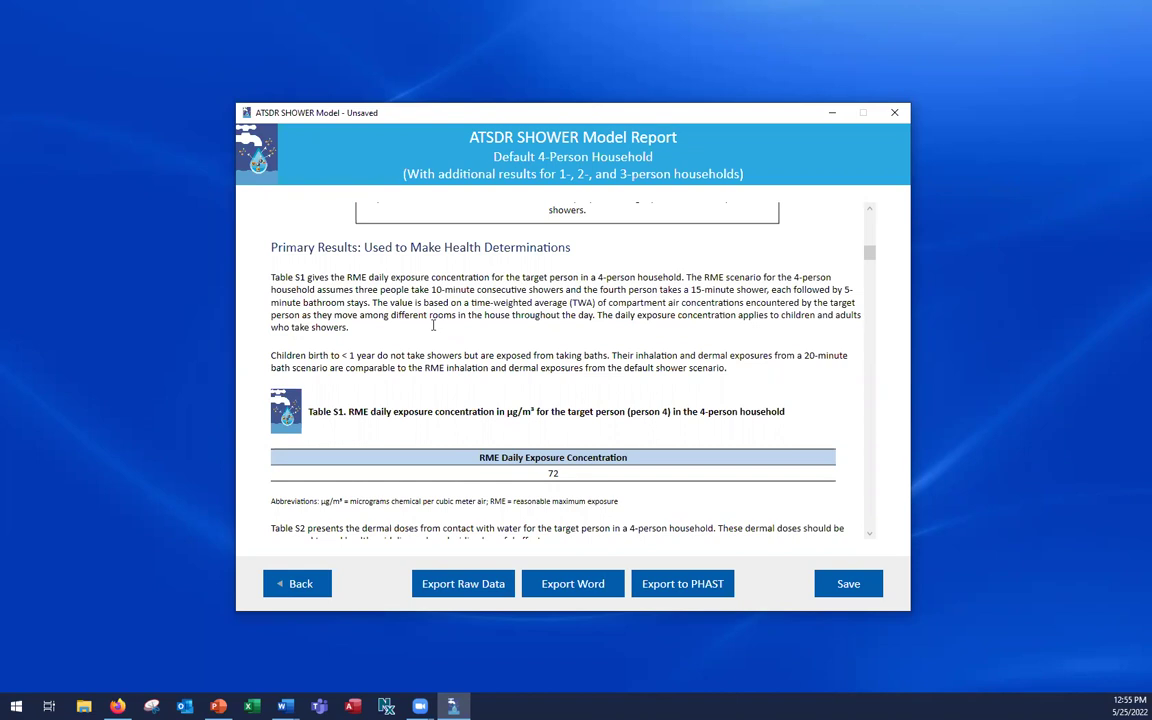
scroll(433, 325, down, 4)
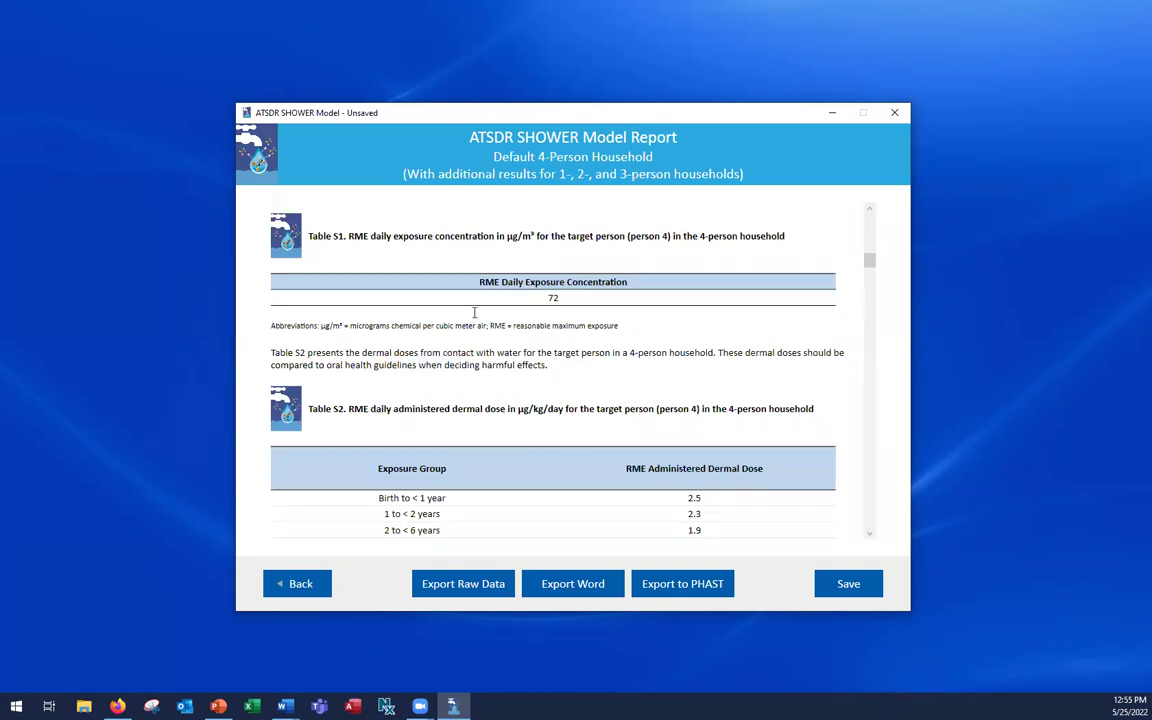
scroll(475, 313, down, 4)
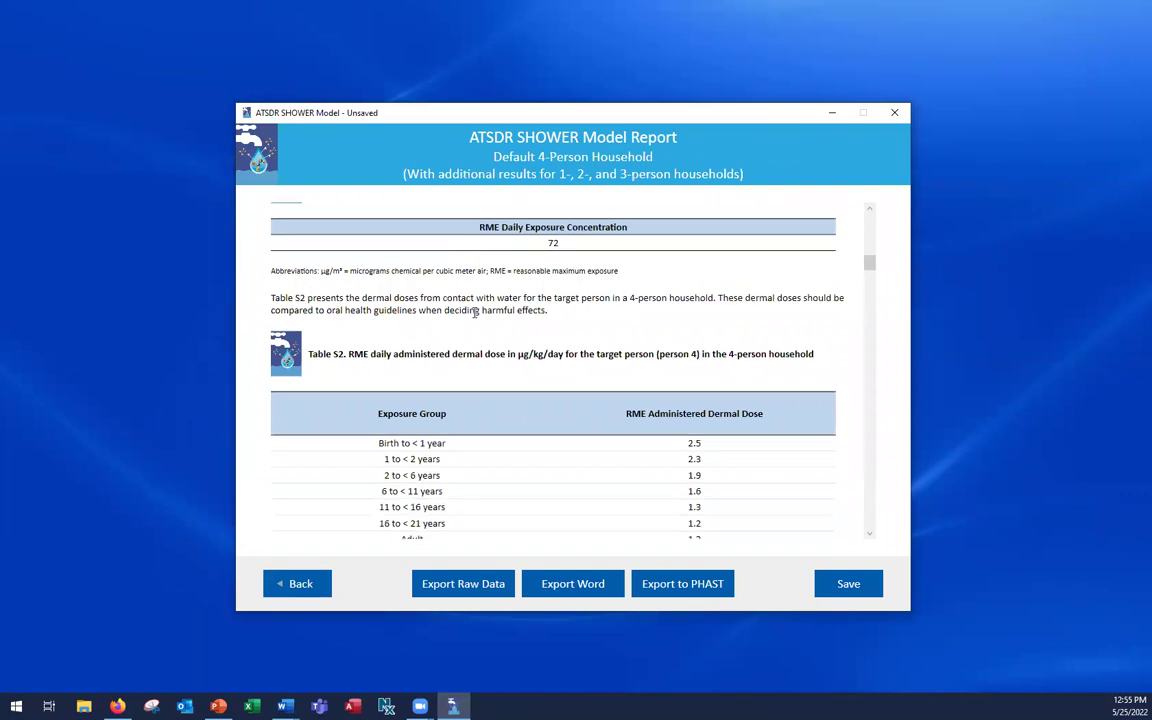
scroll(475, 317, down, 1)
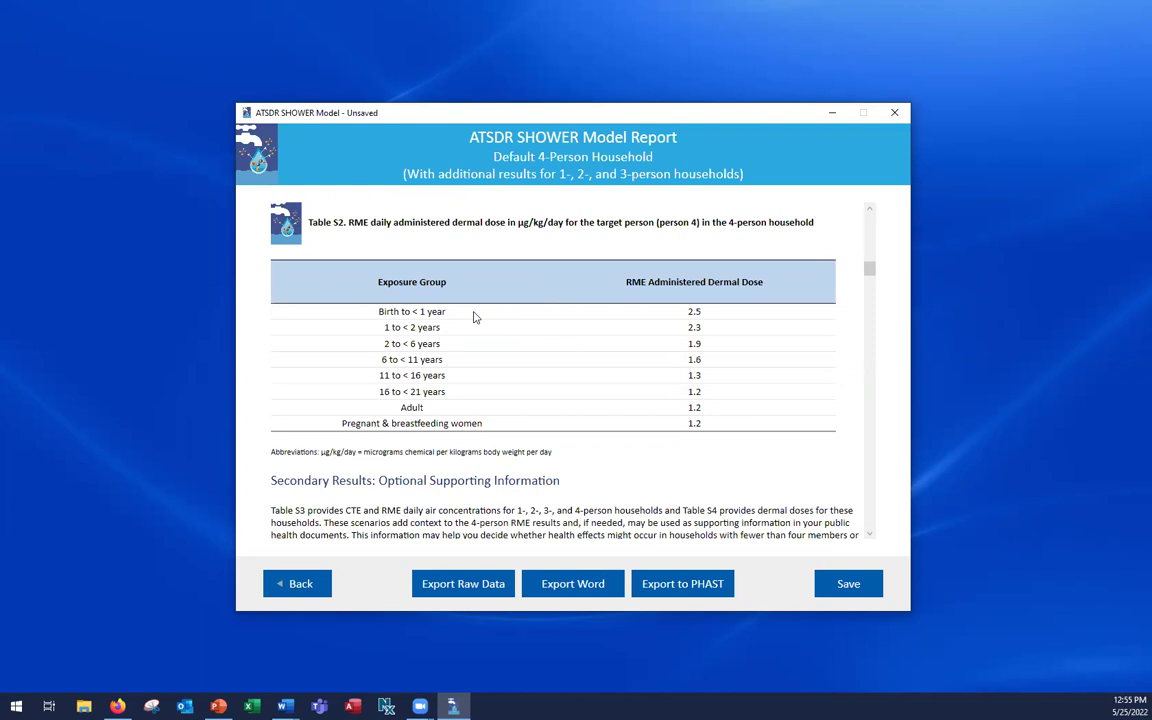
- Scroll the report past Table S4 to the Custom Scenarios and Generating Hazard Quotients sections
scroll(475, 317, down, 5)
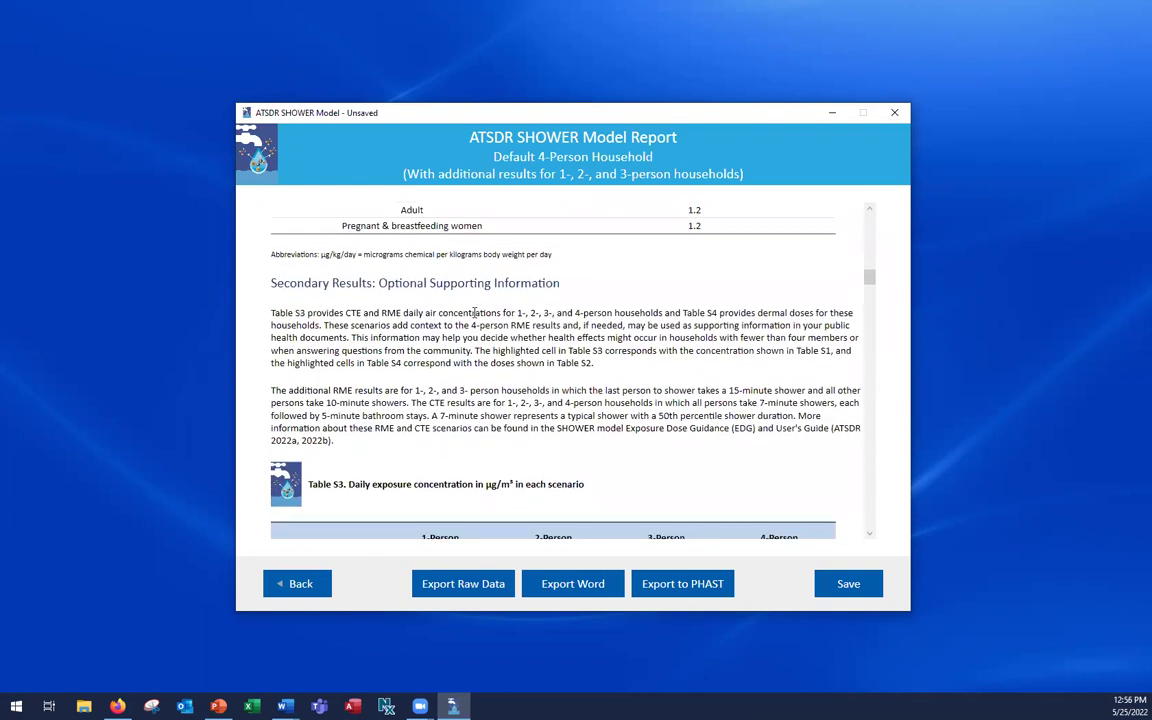
scroll(475, 312, down, 1)
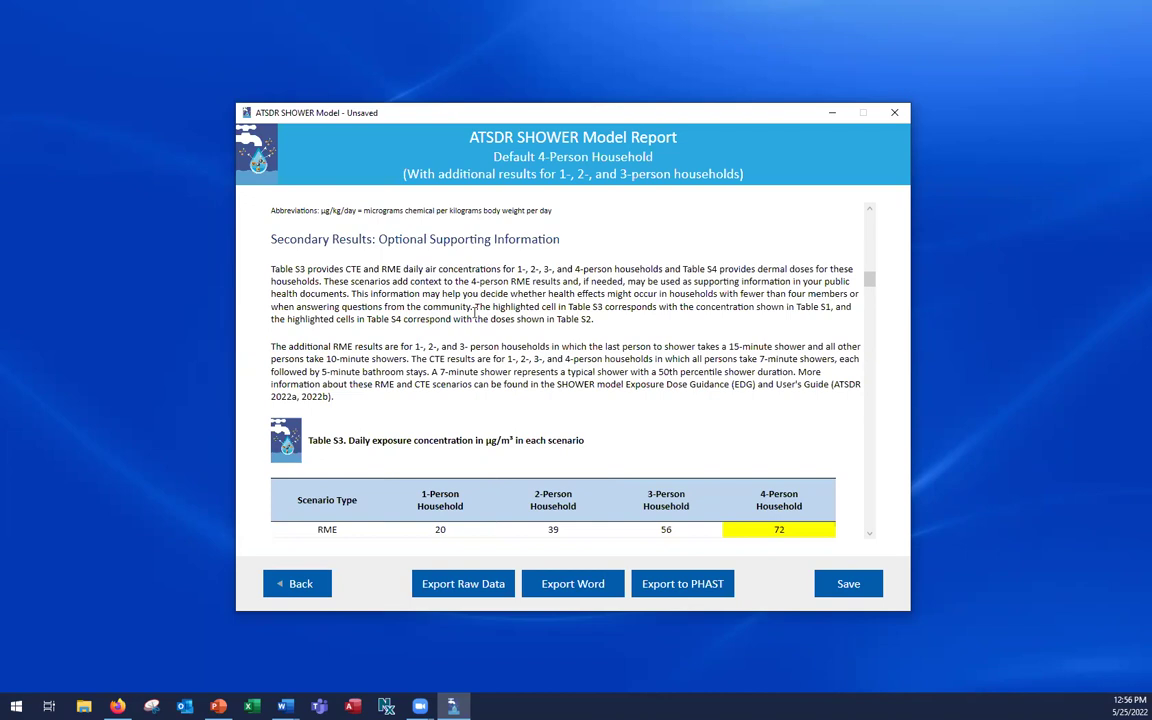
scroll(475, 310, down, 1)
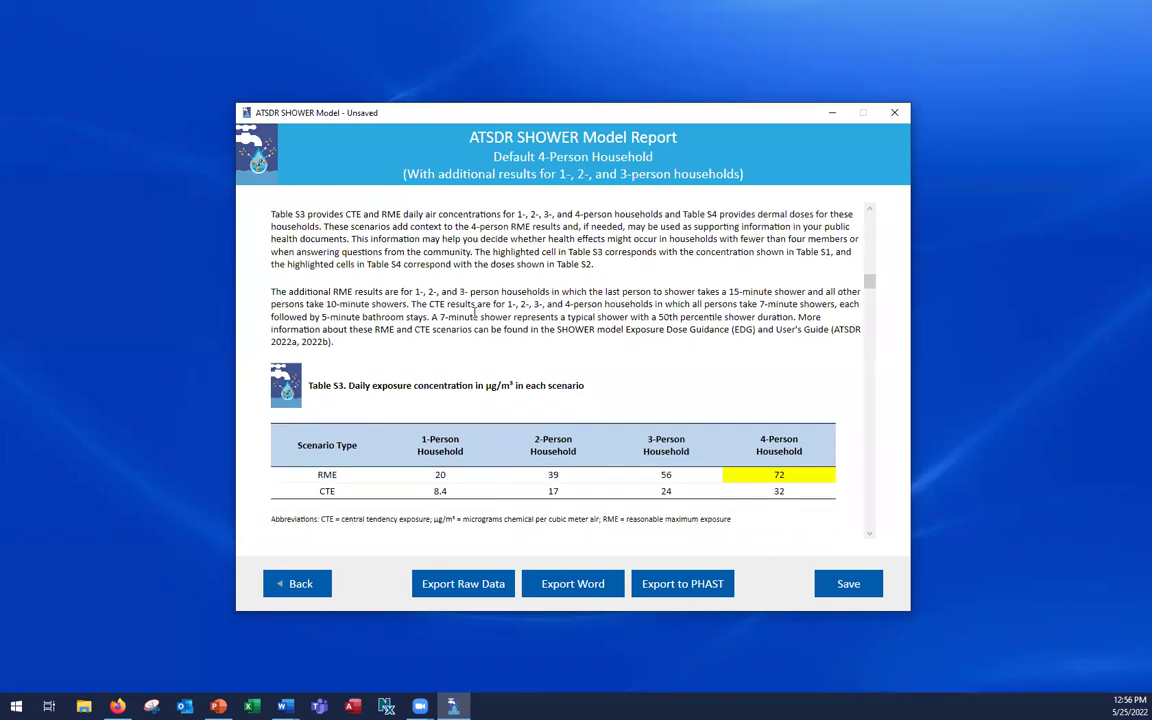
scroll(475, 314, down, 3)
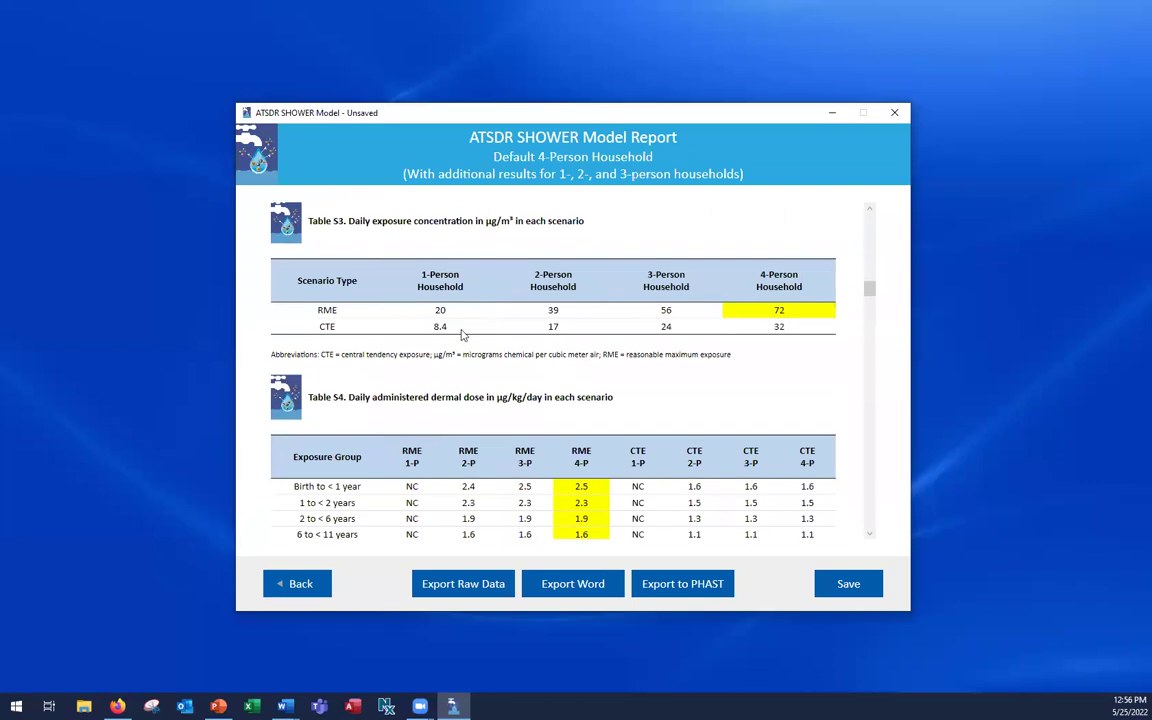
scroll(519, 441, down, 2)
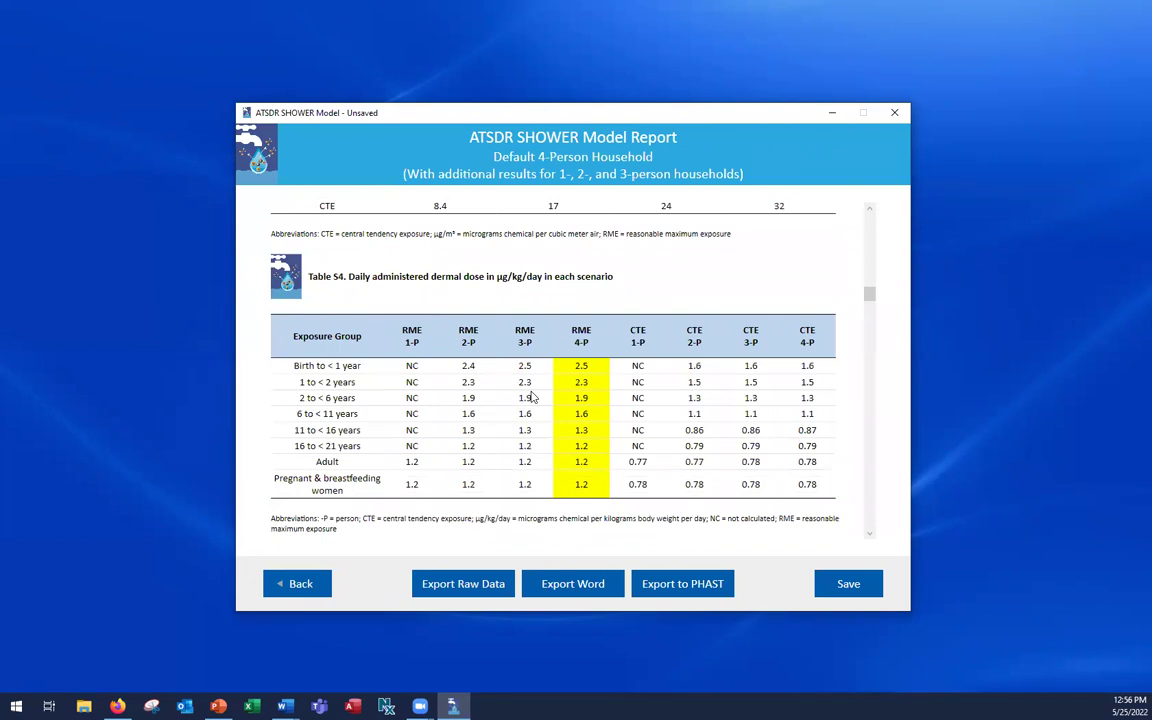
scroll(534, 401, down, 3)
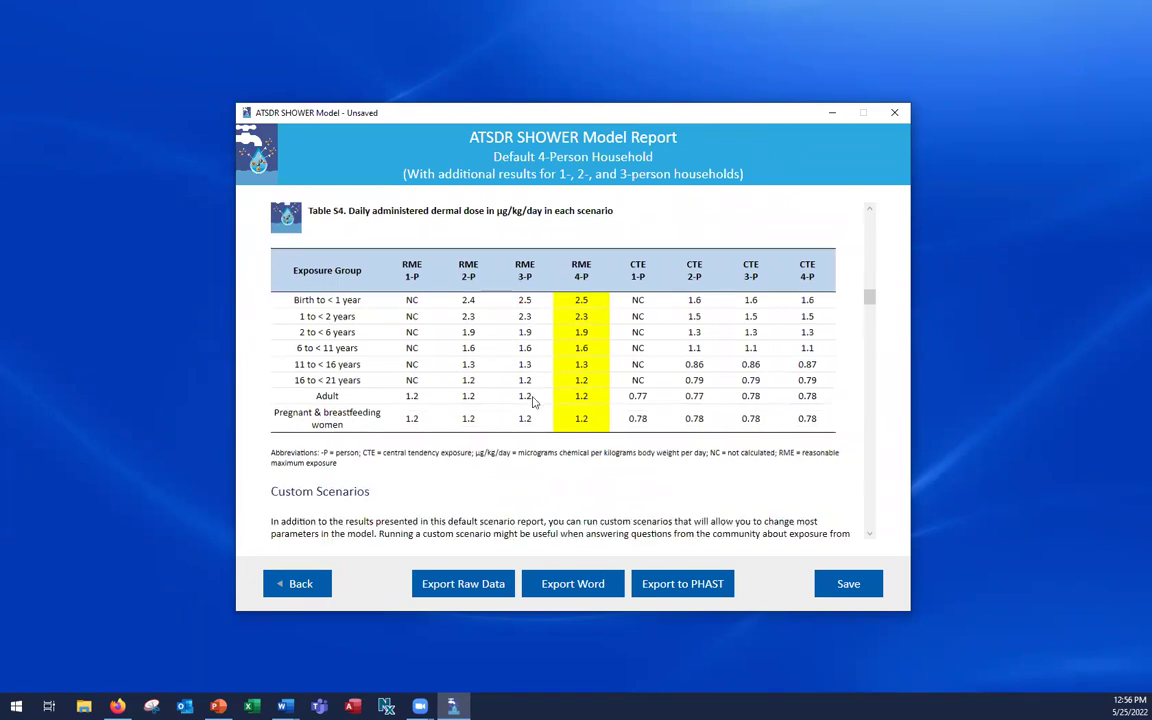
scroll(534, 401, down, 2)
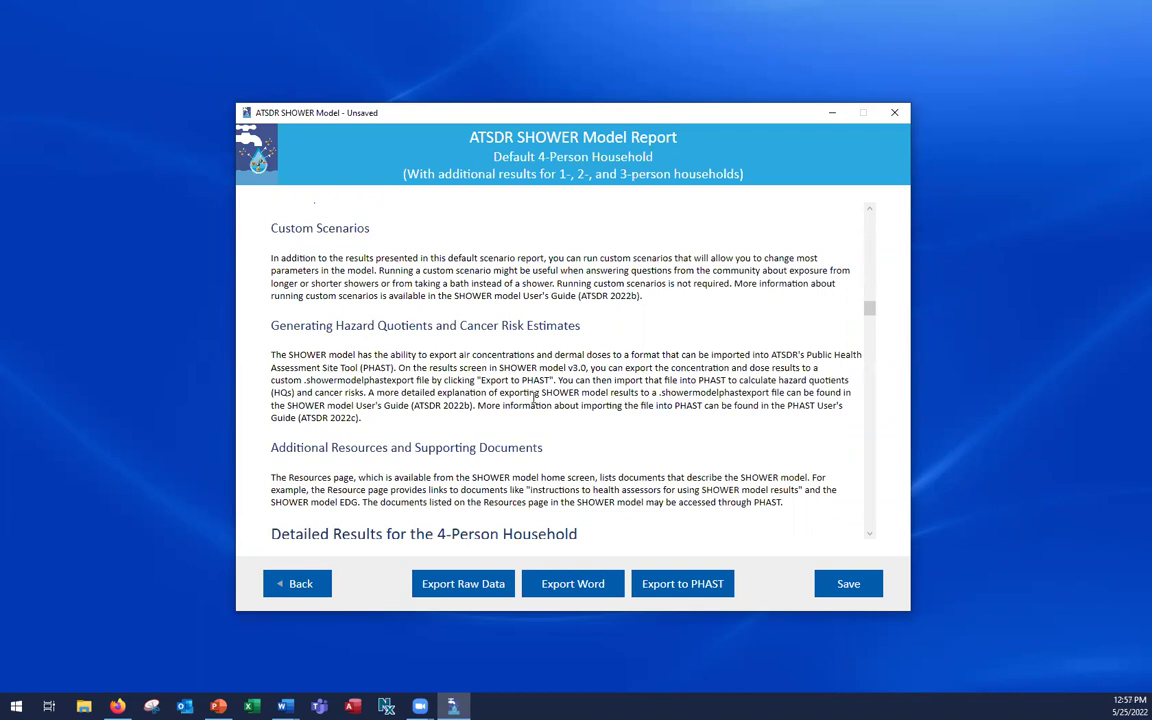
- Scroll to Table 1 showing RME concentrations of 23, 34, 44 and 72 µg/m³
scroll(533, 398, down, 5)
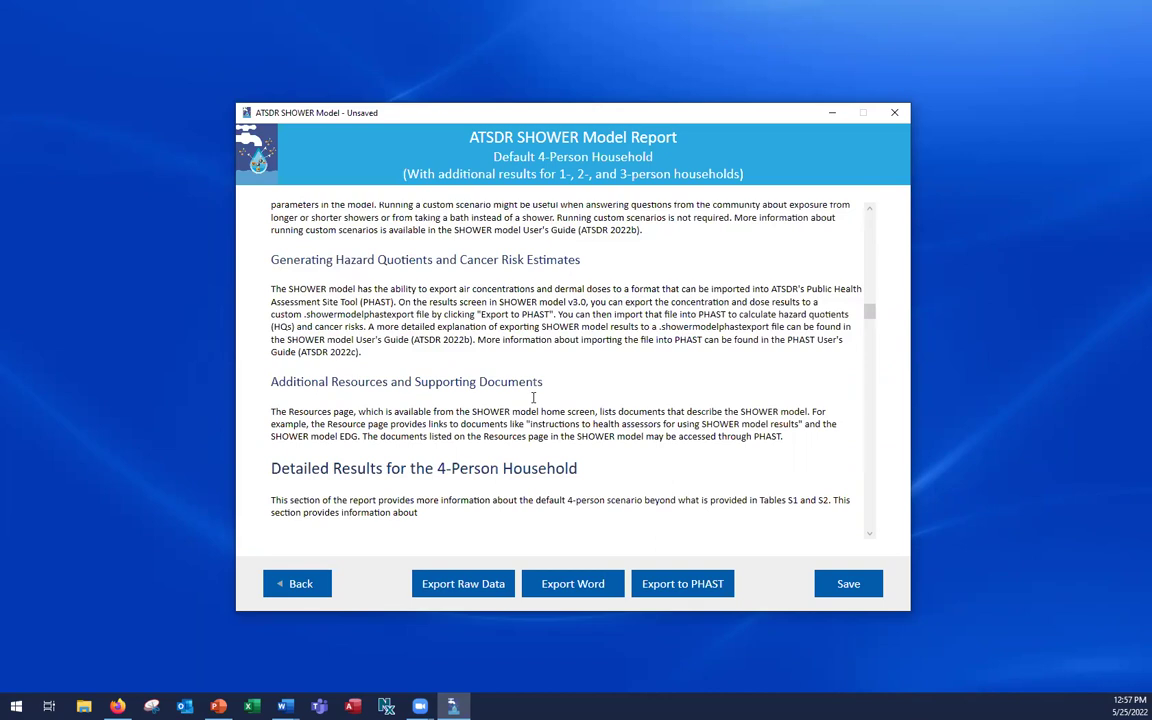
scroll(533, 397, down, 1)
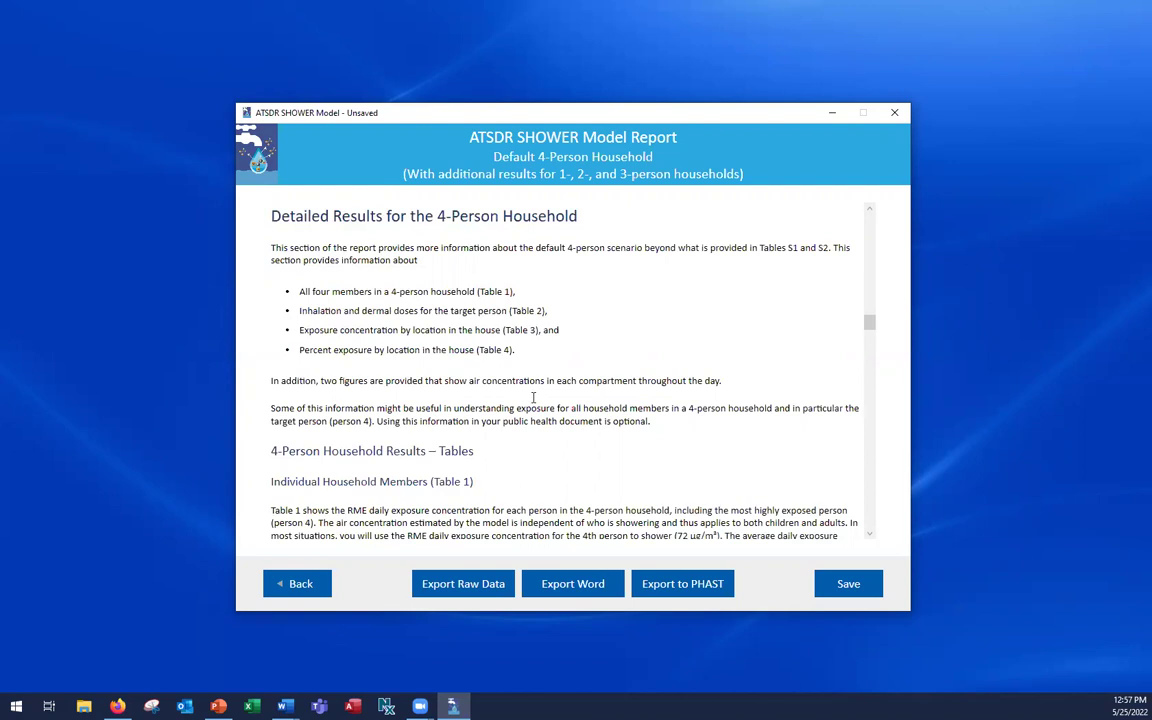
scroll(533, 398, down, 5)
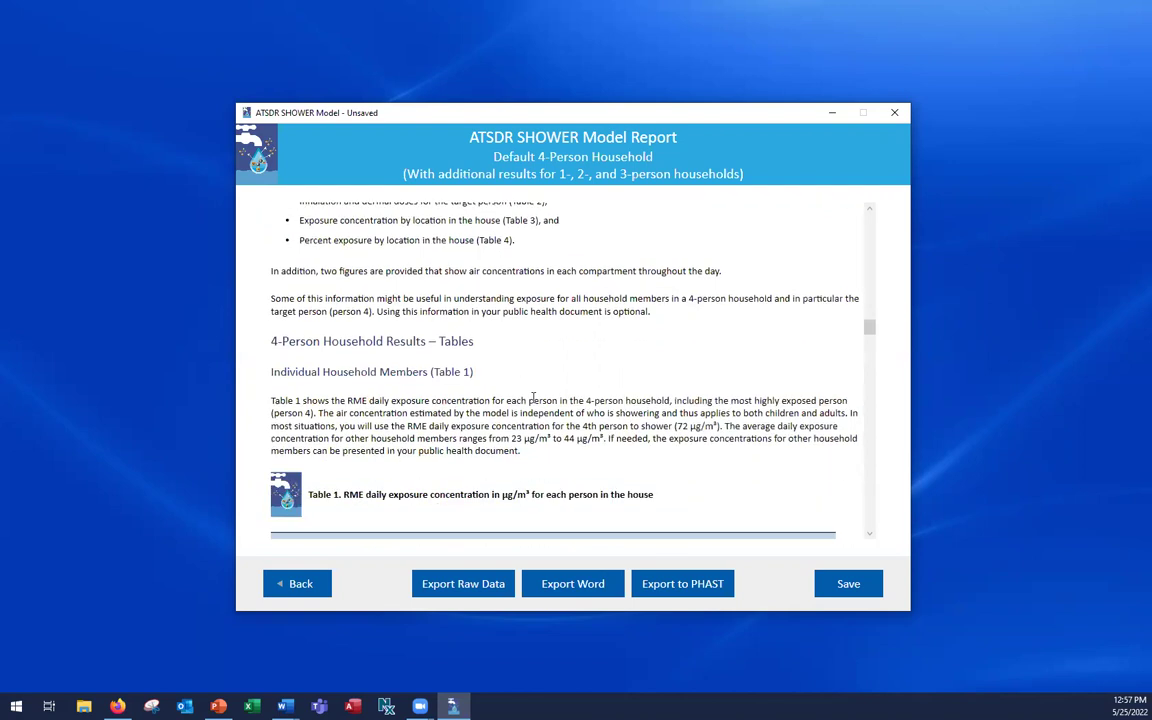
scroll(533, 400, down, 2)
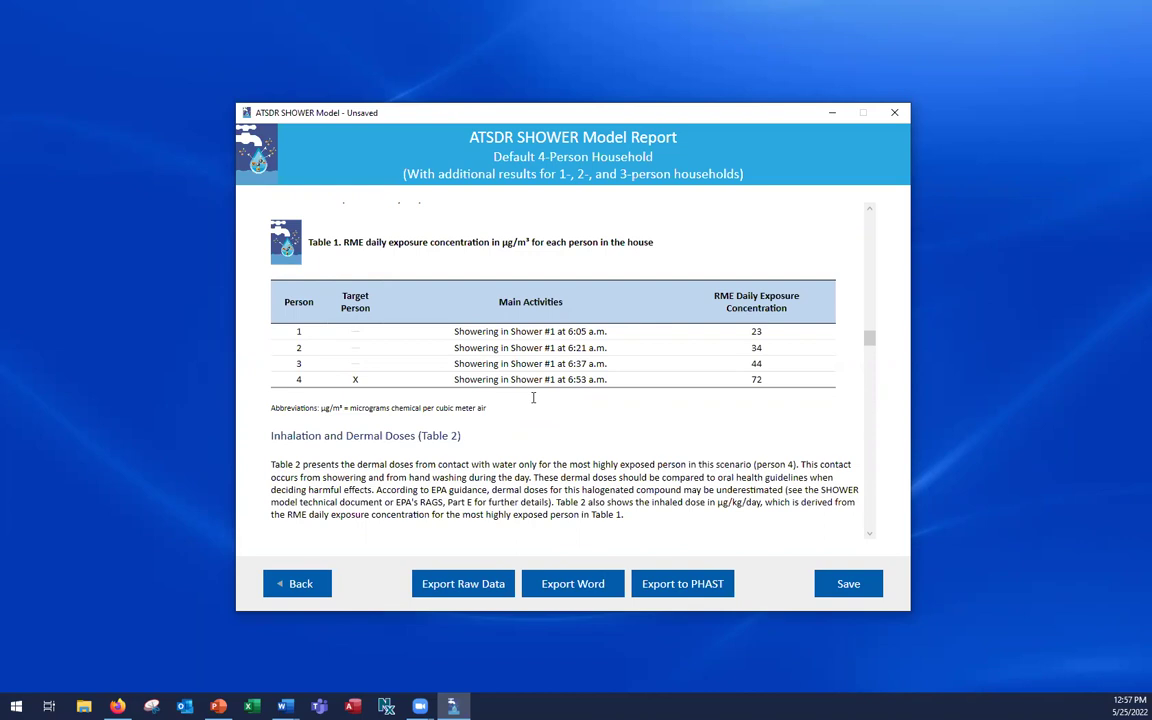
- Scroll through Tables 2–4, where showering gives 71% of exposure, to the Figures heading
scroll(533, 398, down, 4)
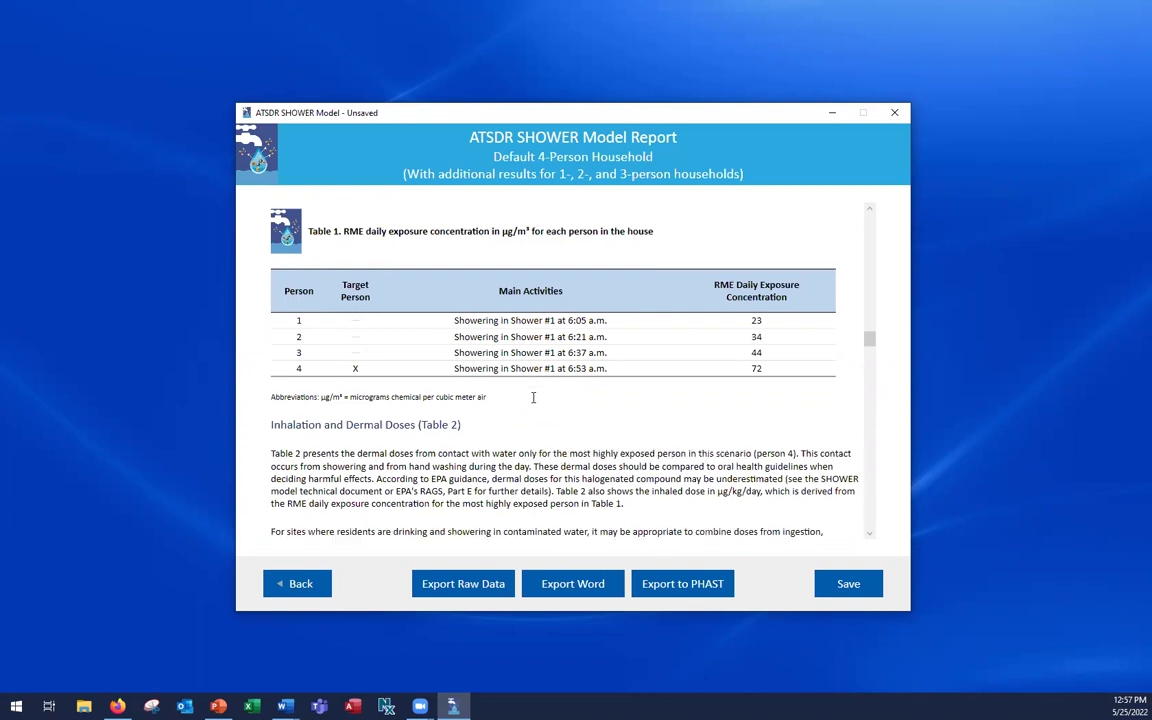
scroll(533, 398, down, 5)
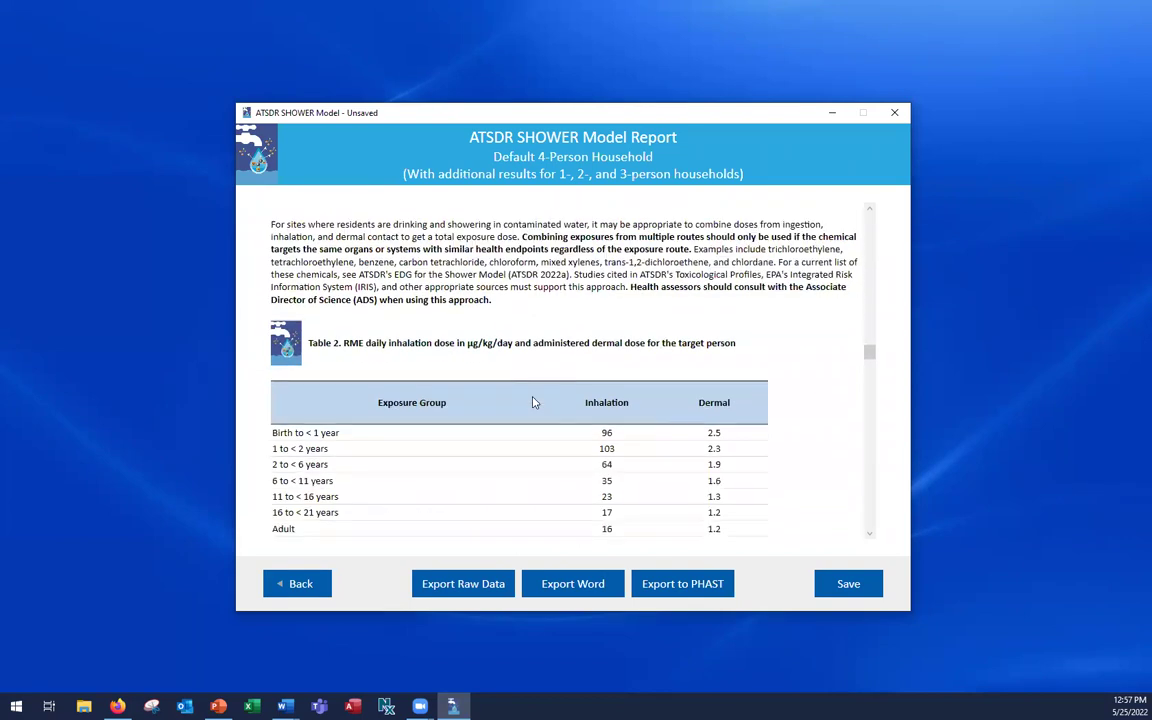
scroll(533, 398, up, 2)
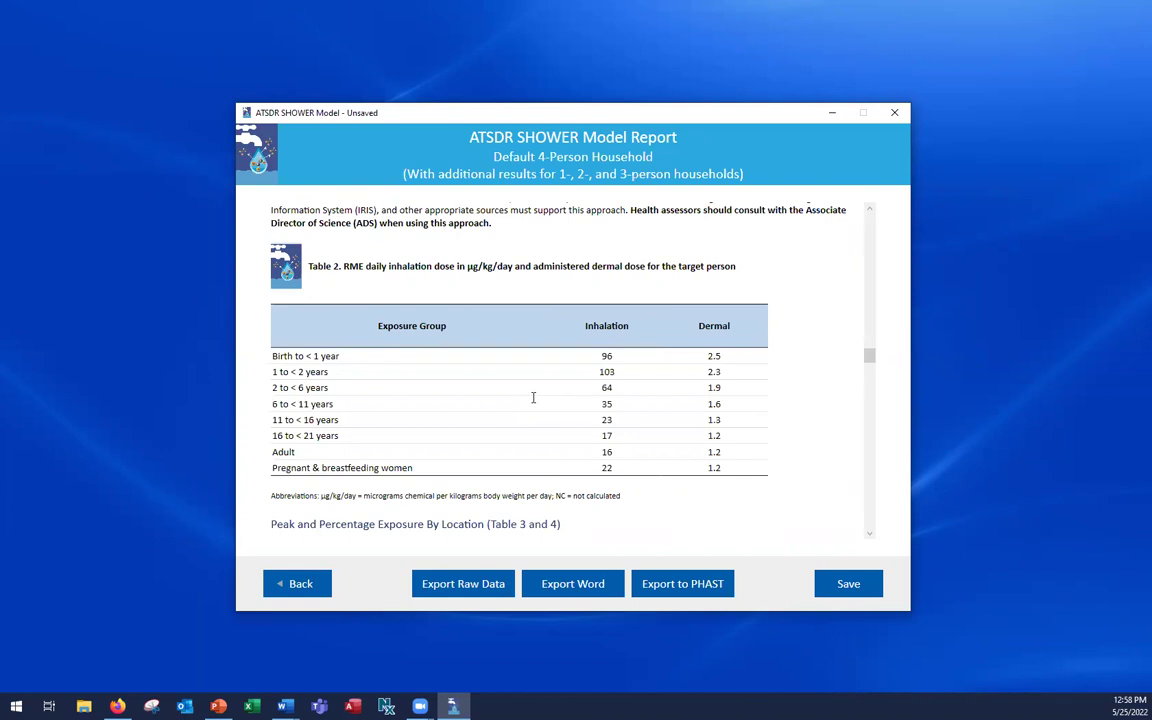
scroll(533, 397, down, 6)
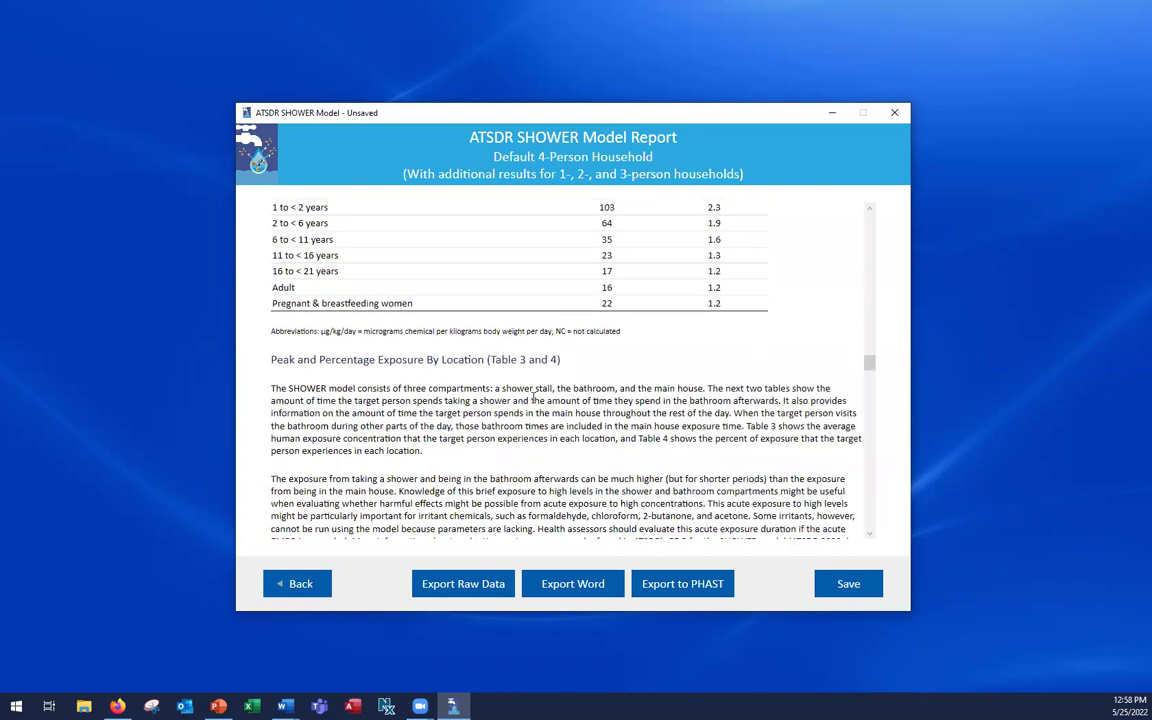
scroll(534, 402, down, 5)
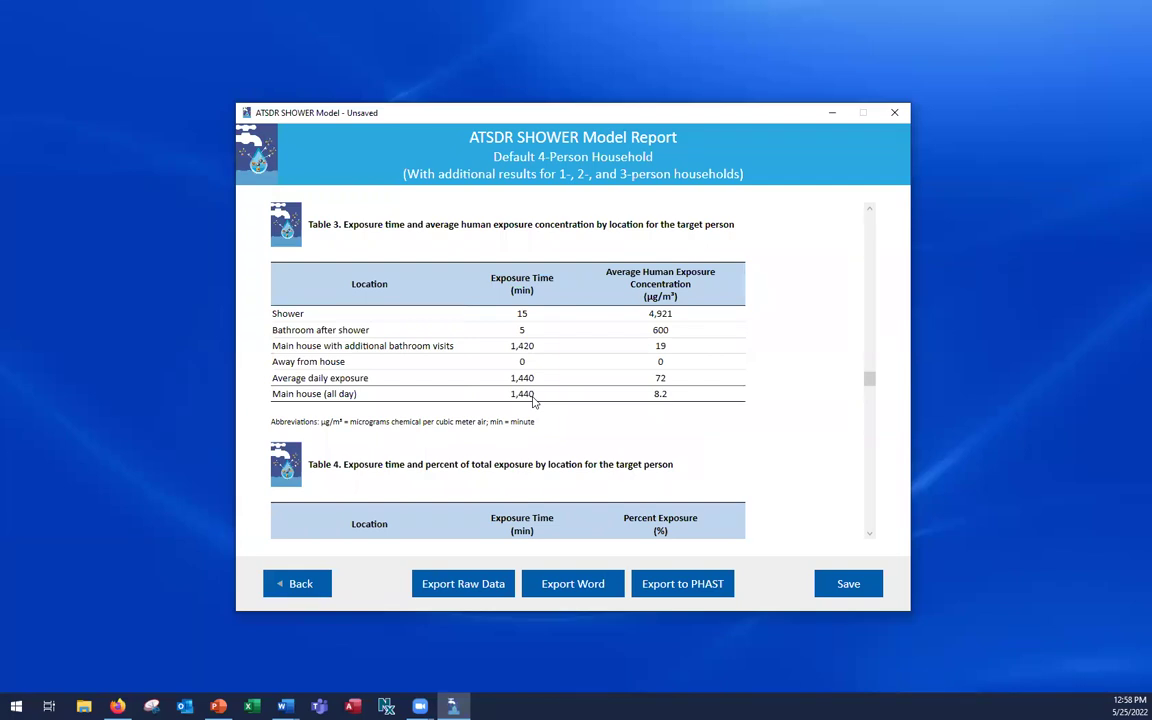
scroll(533, 400, down, 5)
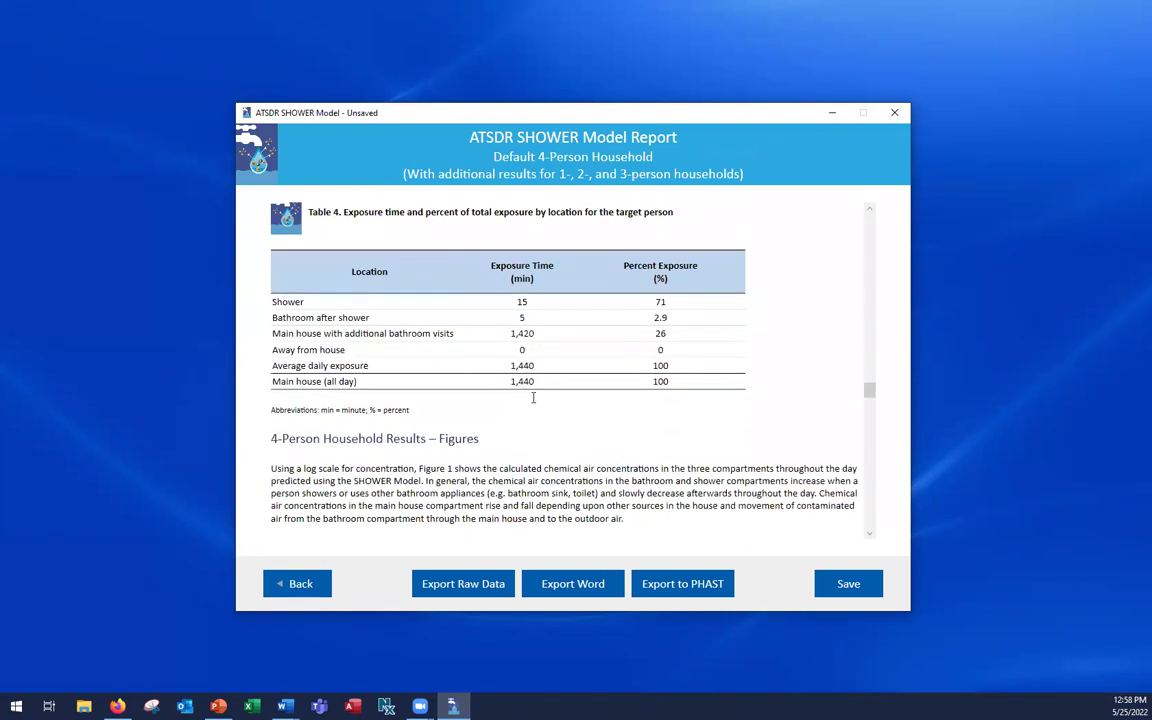
scroll(533, 398, up, 1)
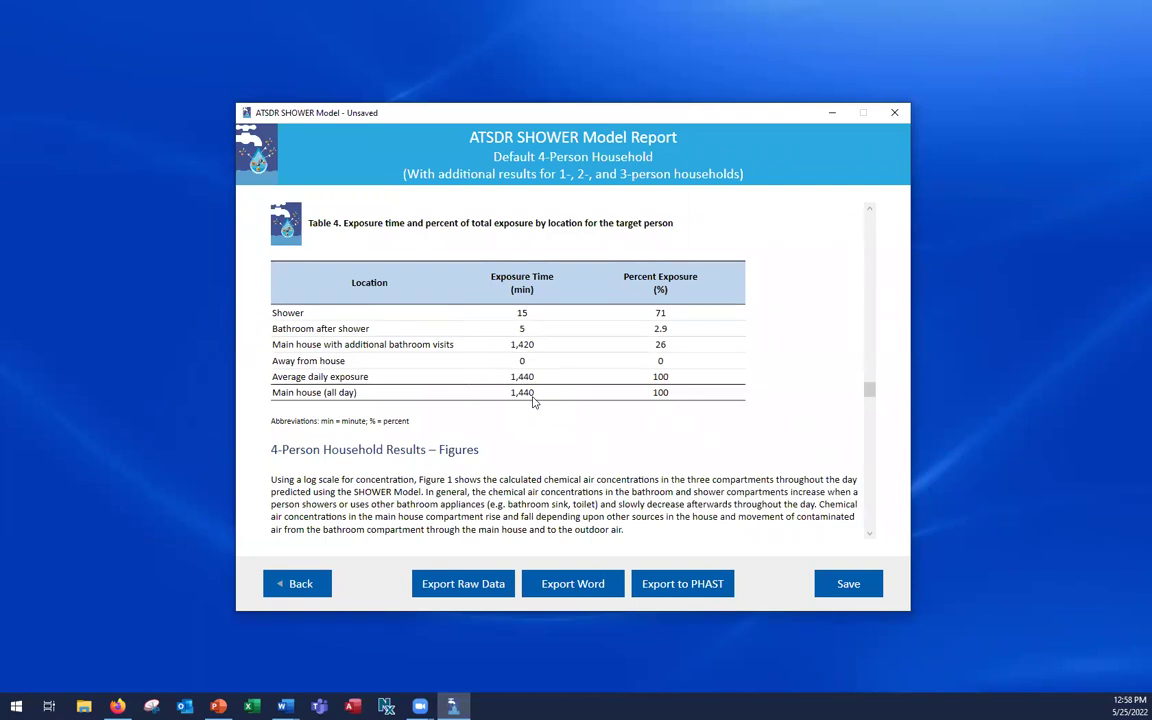
scroll(533, 400, down, 4)
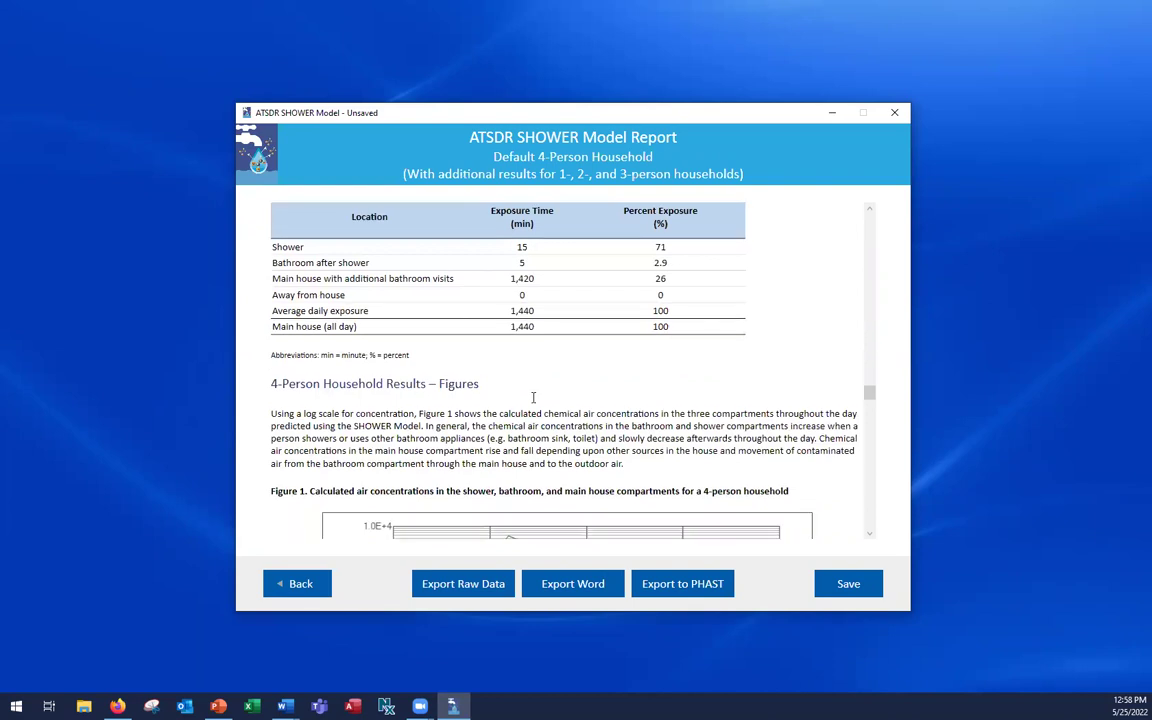
scroll(533, 401, down, 2)
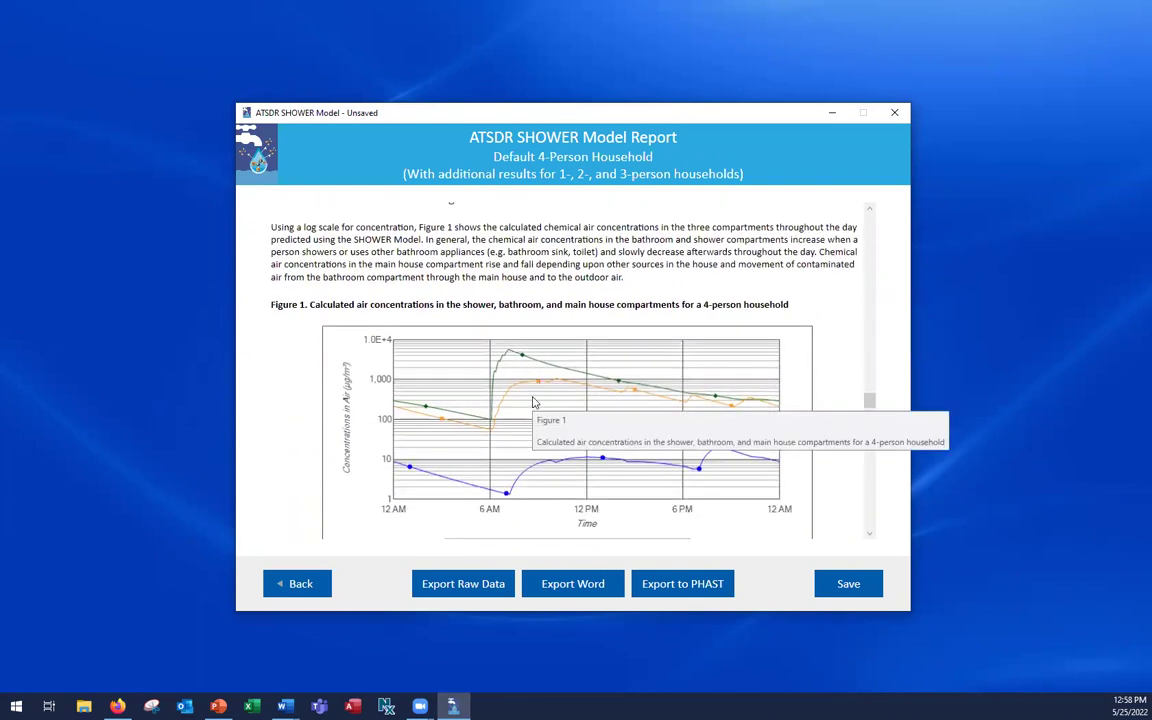
scroll(533, 401, up, 1)
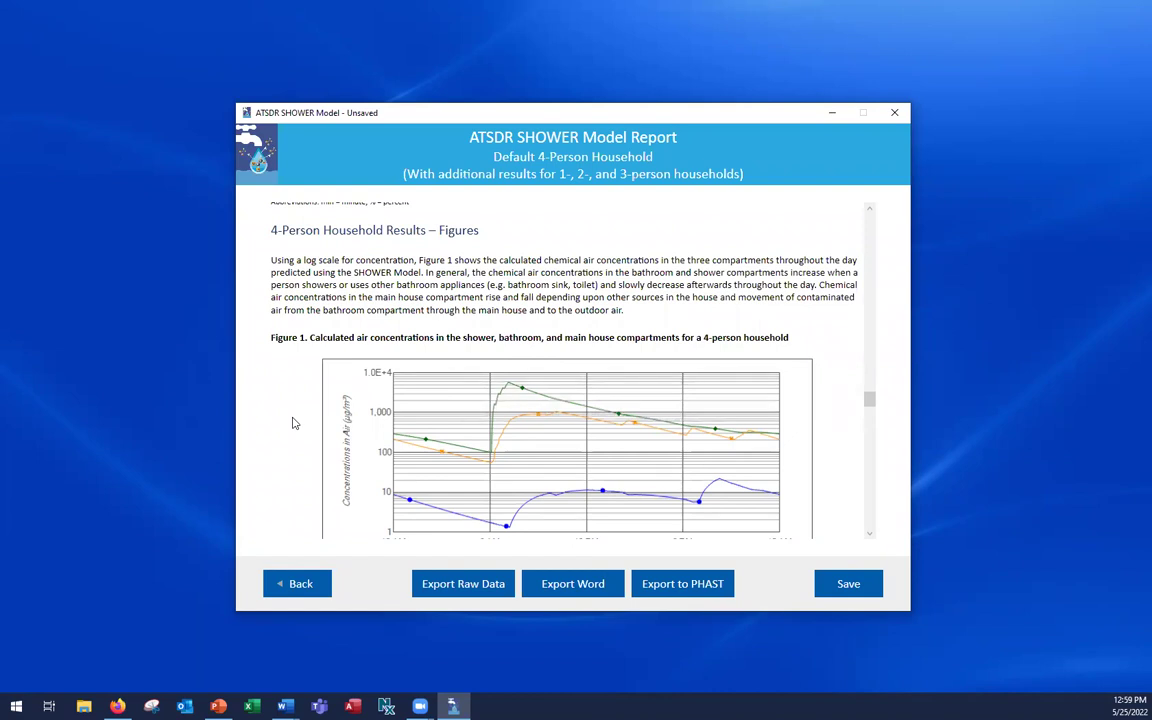
scroll(293, 423, down, 3)
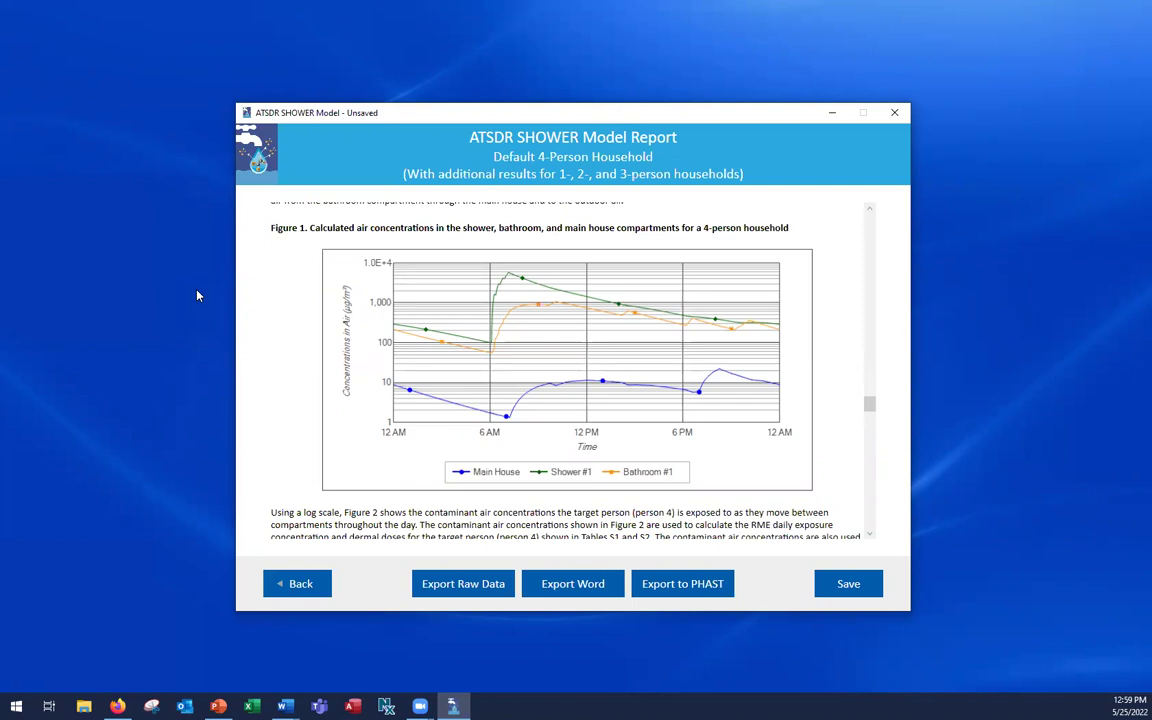
scroll(352, 360, down, 2)
scroll(352, 360, down, 4)
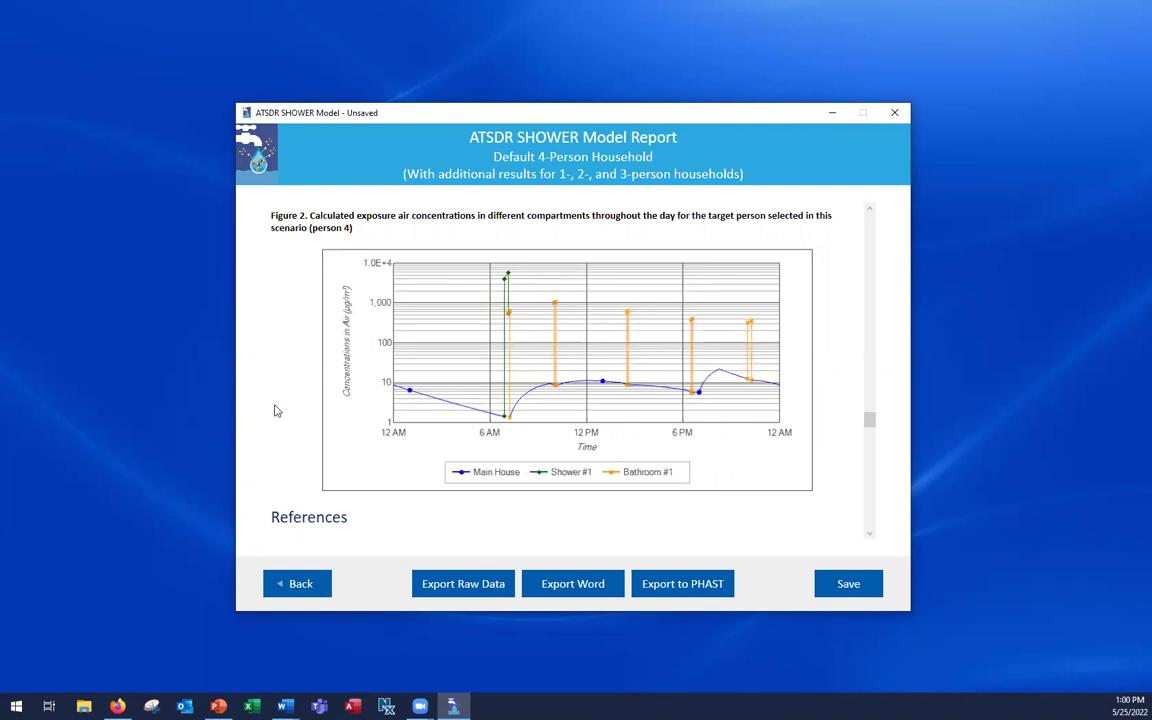
scroll(277, 410, down, 8)
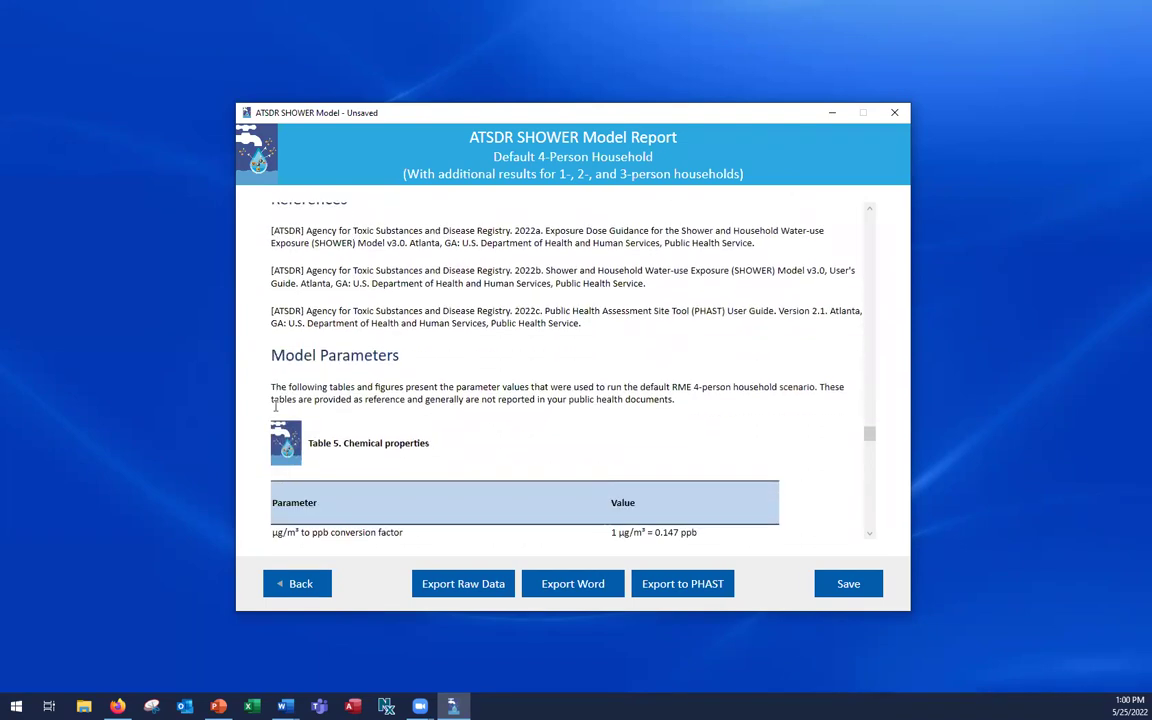
scroll(277, 408, down, 3)
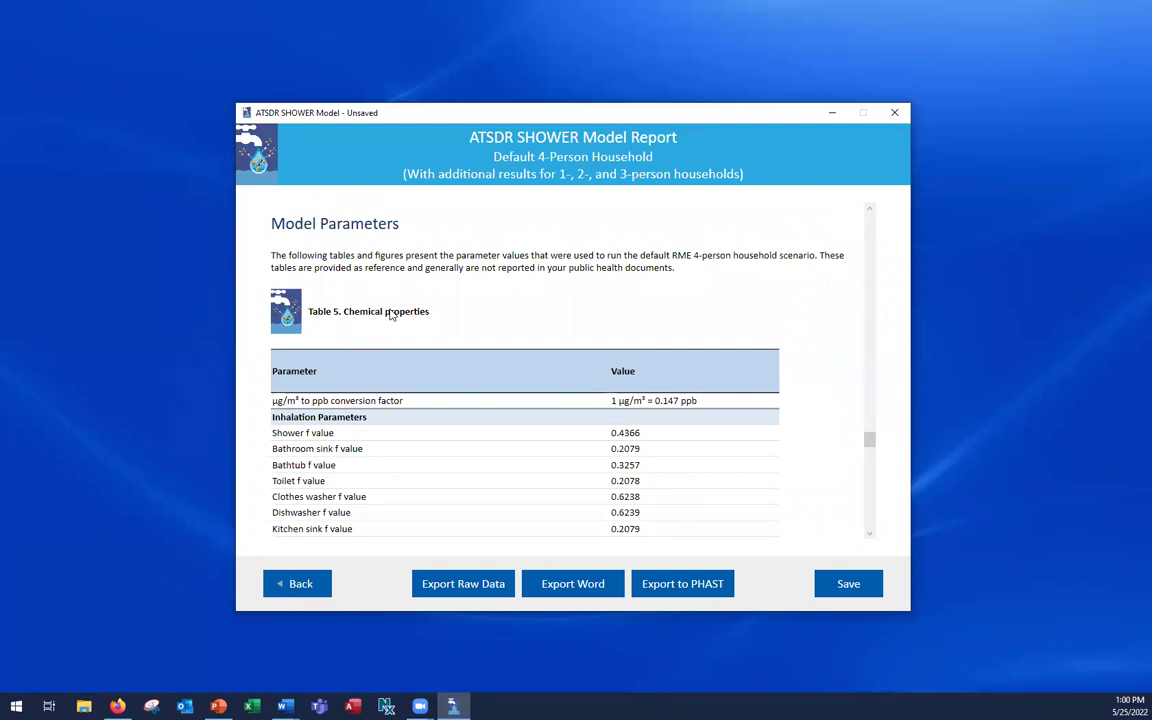
scroll(391, 314, down, 3)
scroll(391, 300, up, 1)
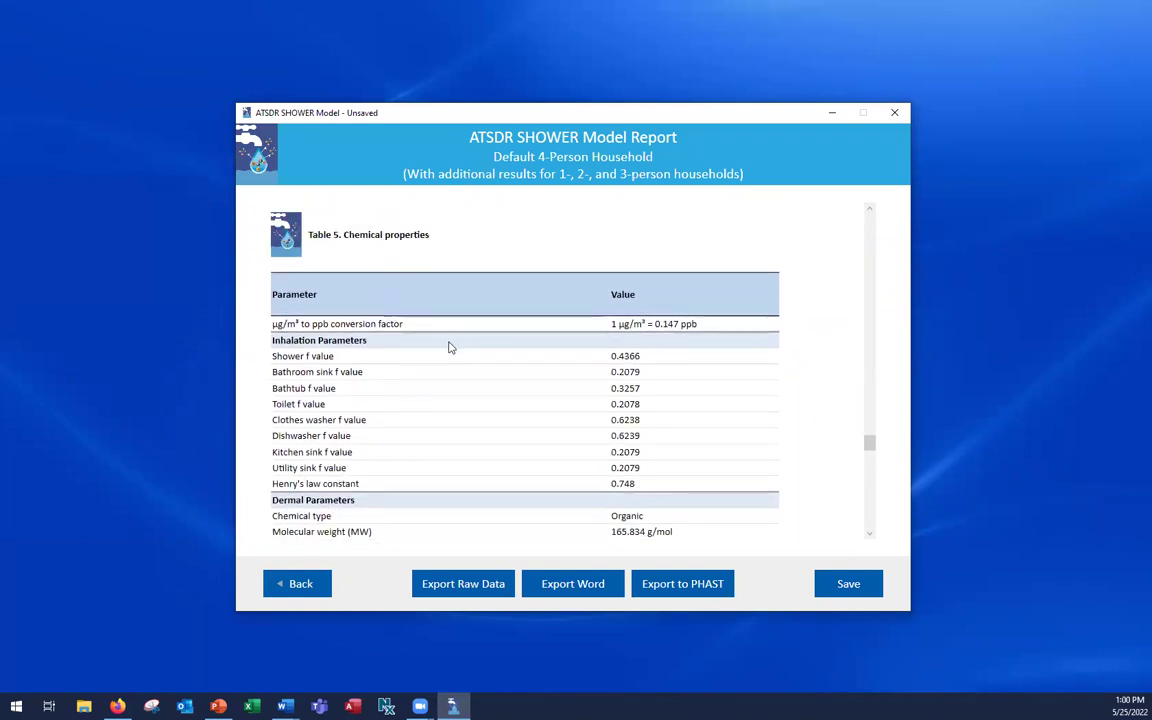
scroll(449, 347, down, 7)
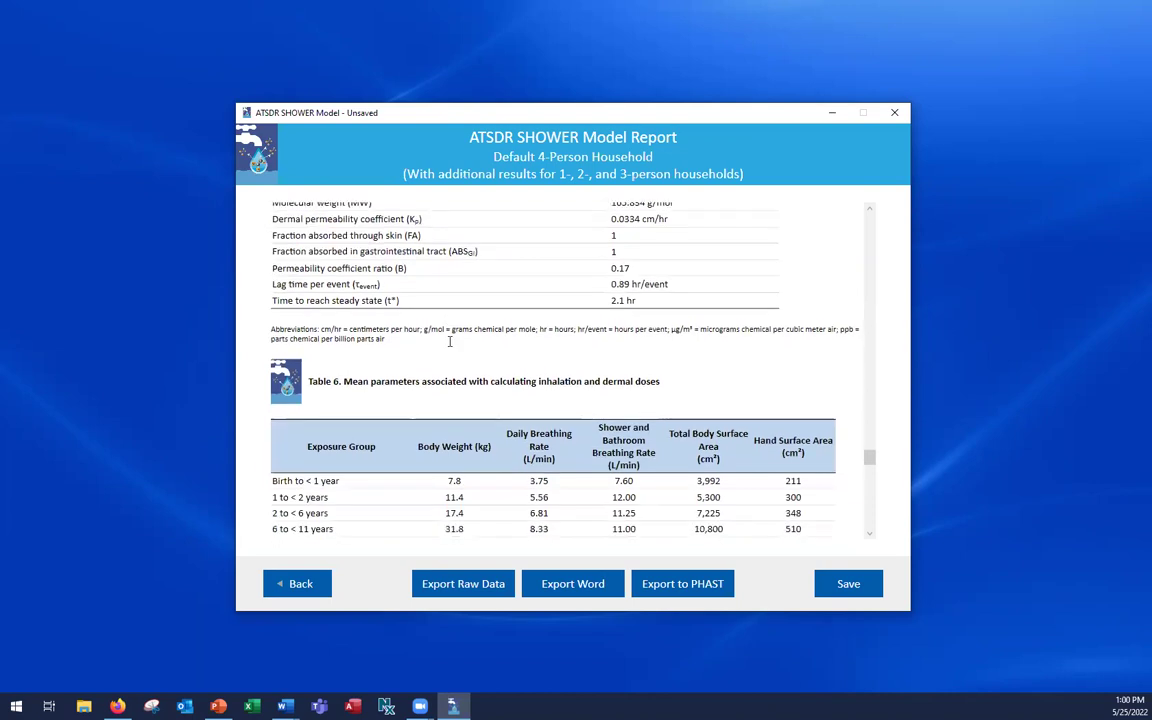
scroll(449, 347, down, 2)
scroll(450, 346, down, 1)
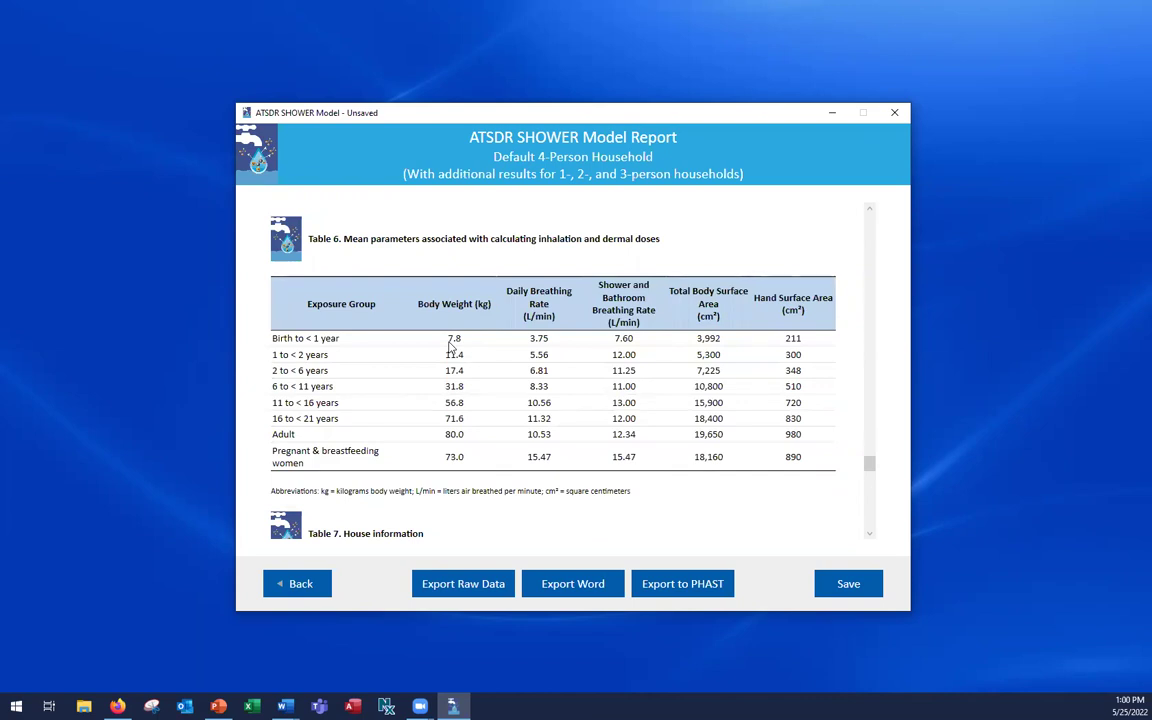
scroll(452, 345, down, 5)
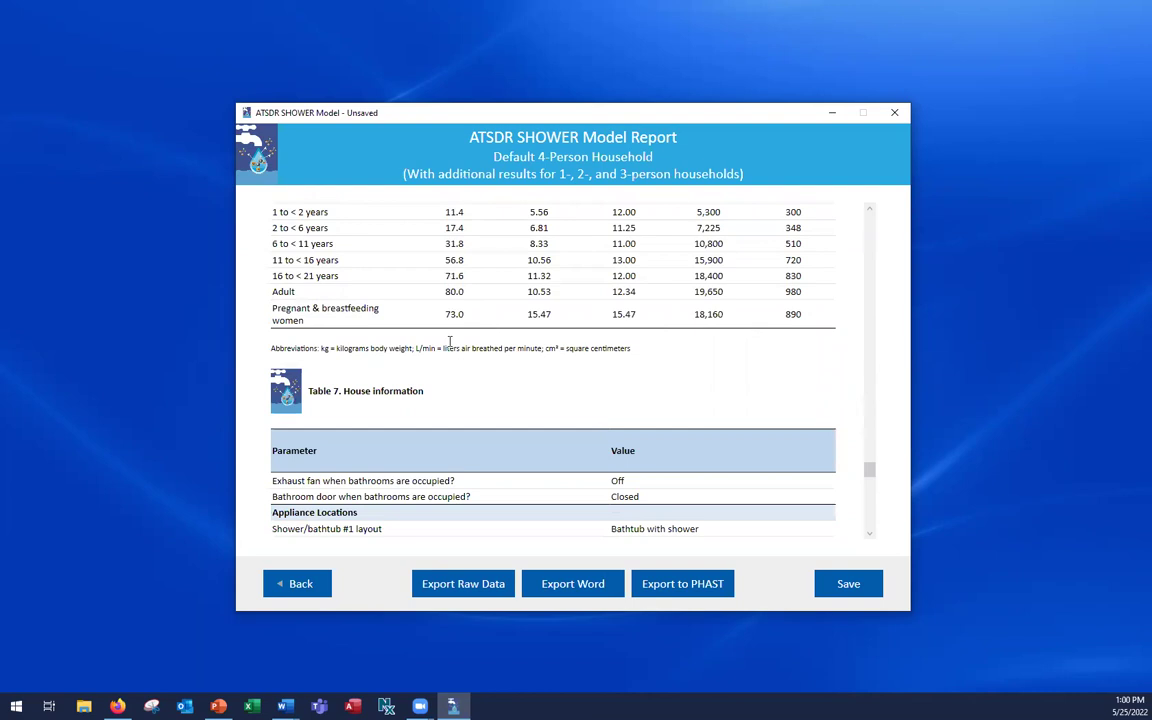
scroll(452, 345, down, 1)
scroll(450, 342, up, 1)
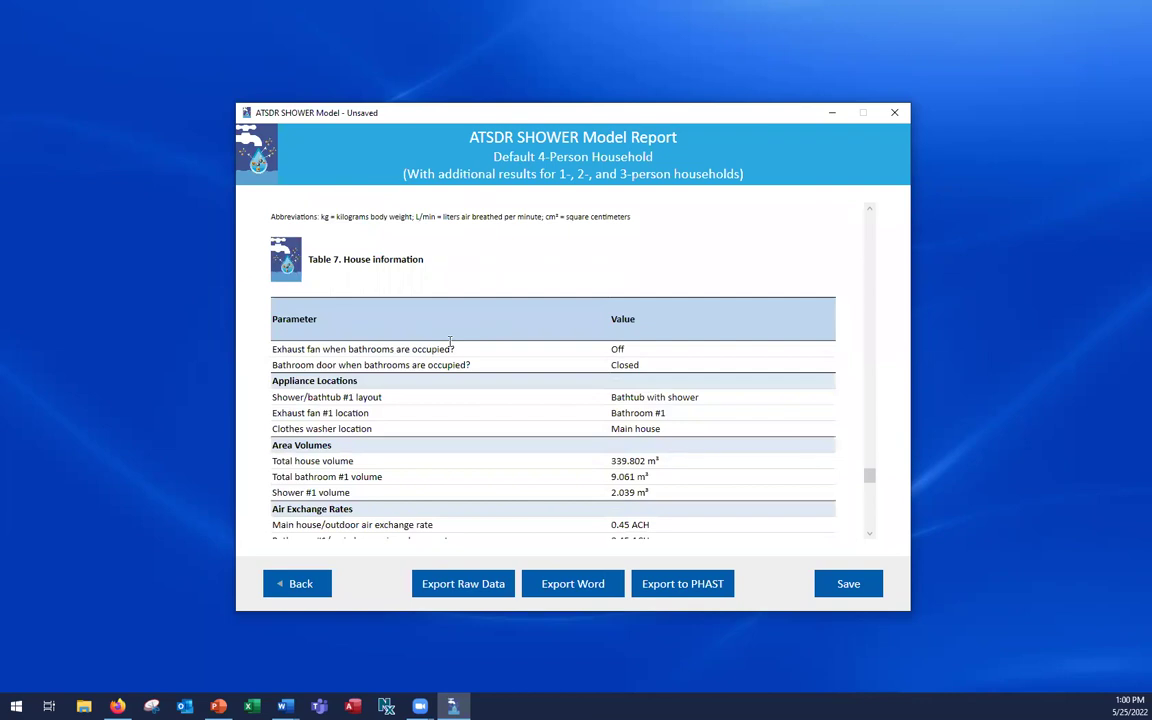
scroll(450, 342, down, 5)
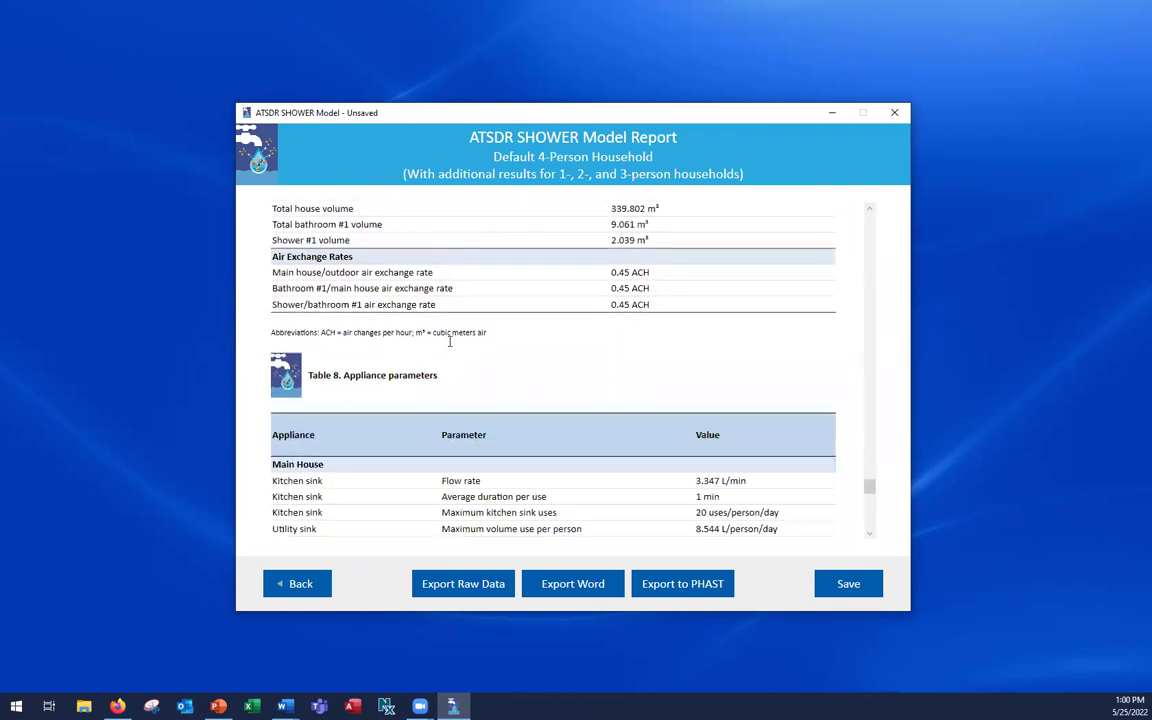
scroll(450, 342, down, 1)
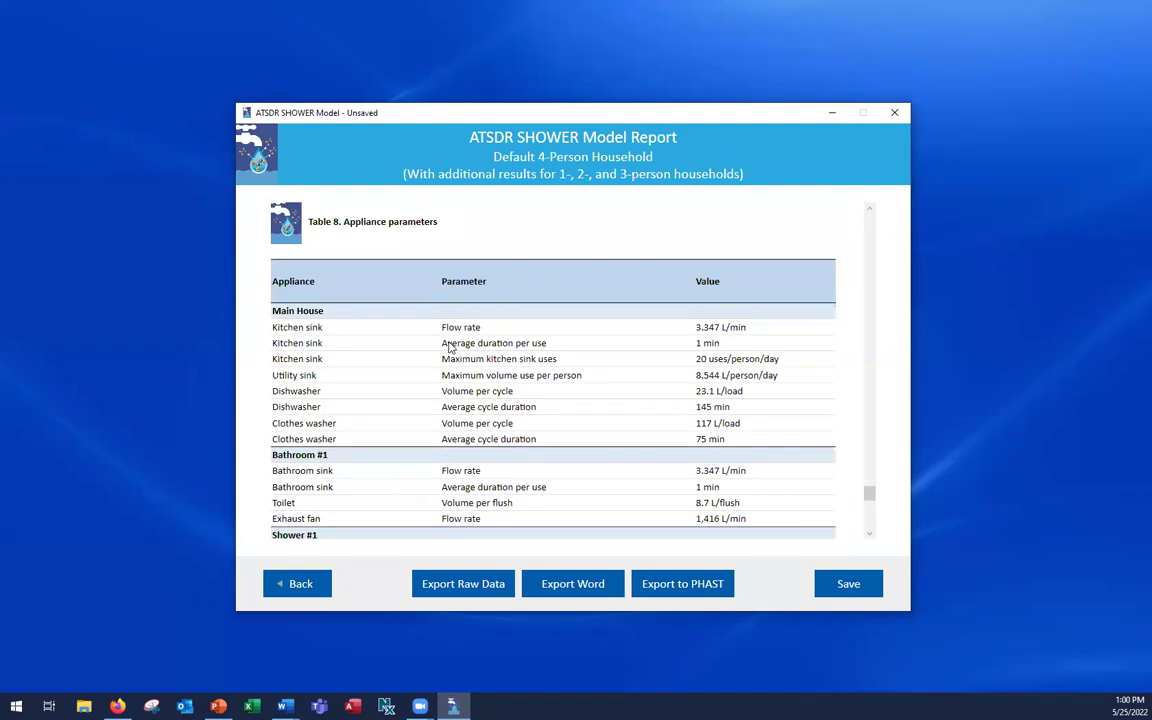
scroll(450, 347, down, 4)
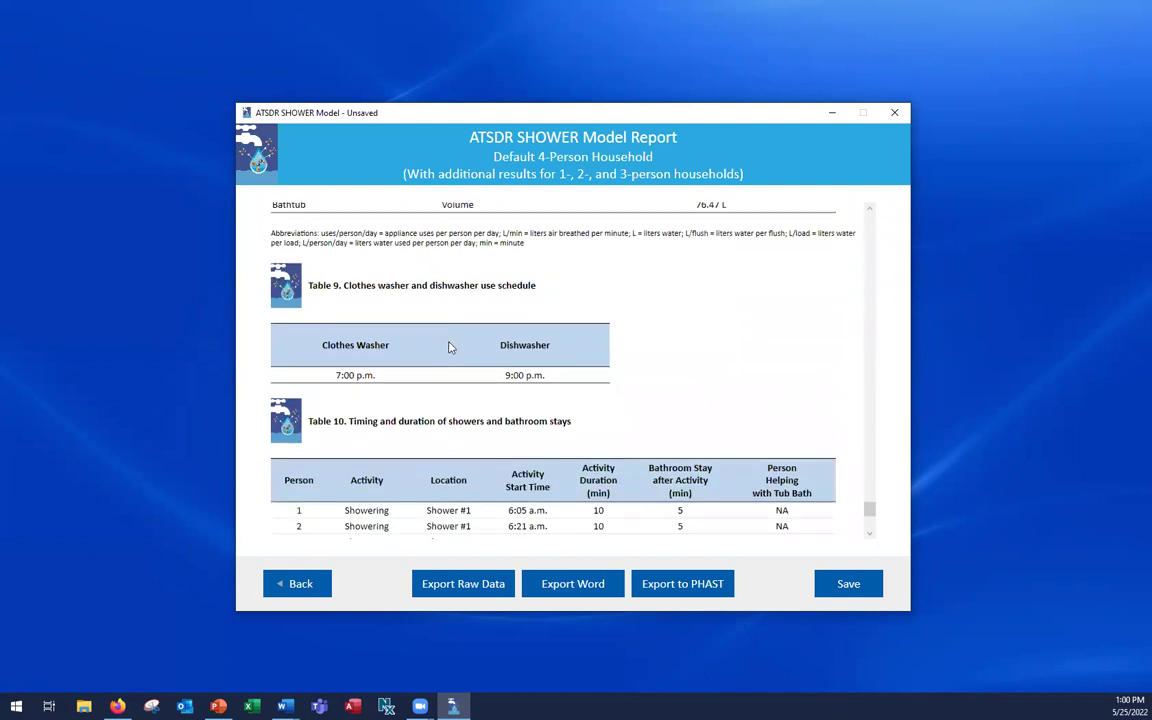
scroll(450, 347, down, 1)
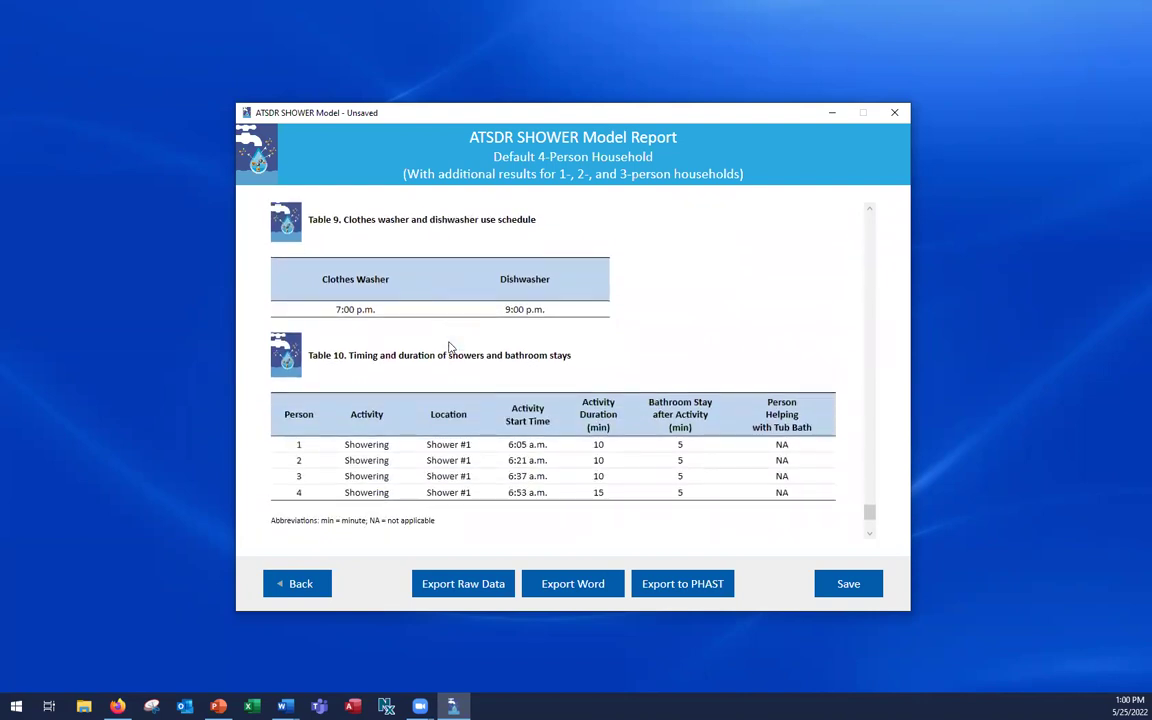
scroll(450, 347, down, 2)
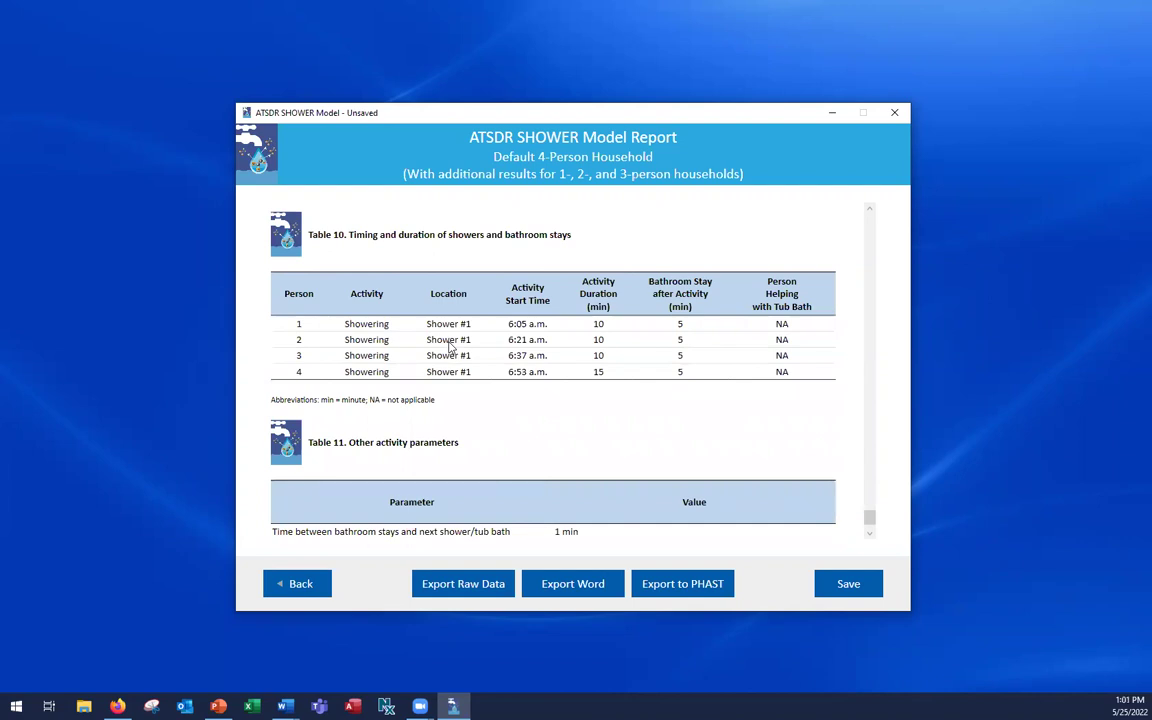
scroll(450, 347, down, 1)
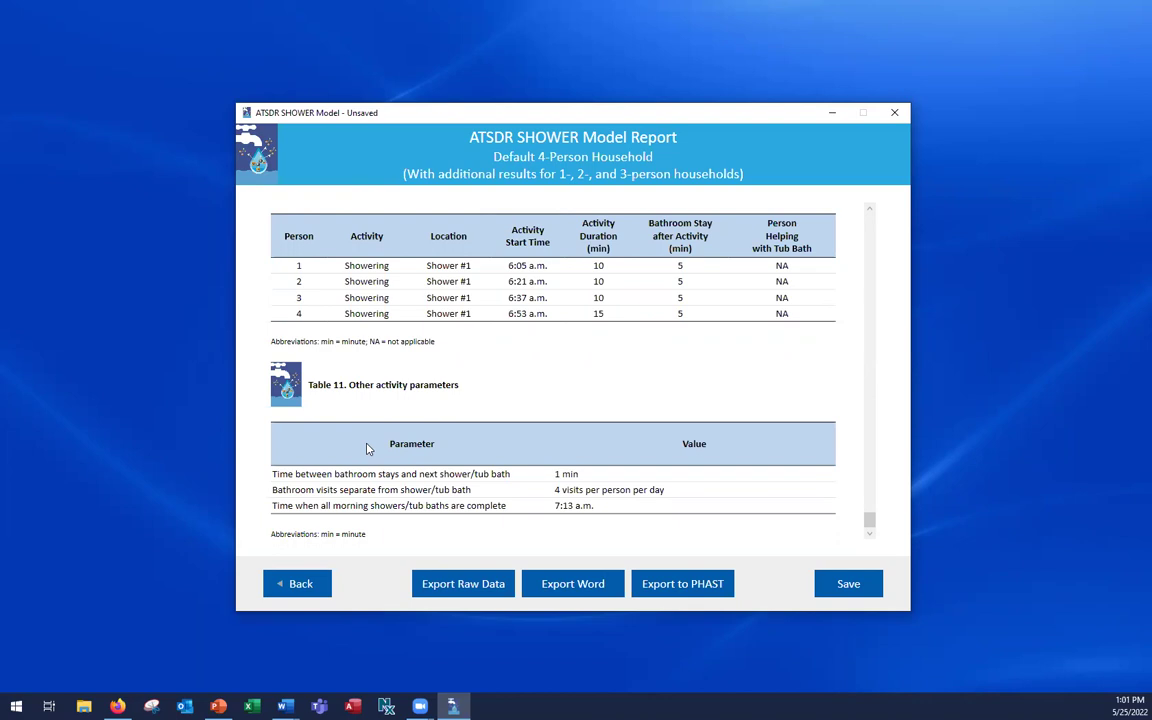
- Exit the default-scenario report and return to the Simulation Type step
click(300, 584)
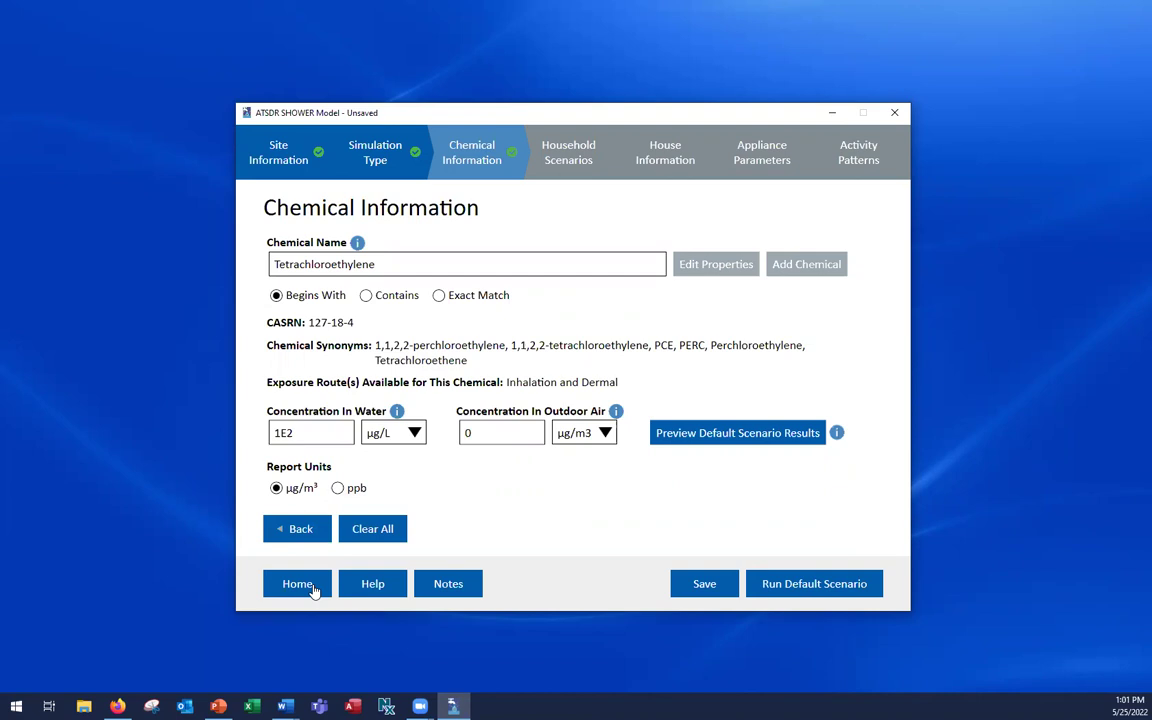
click(378, 166)
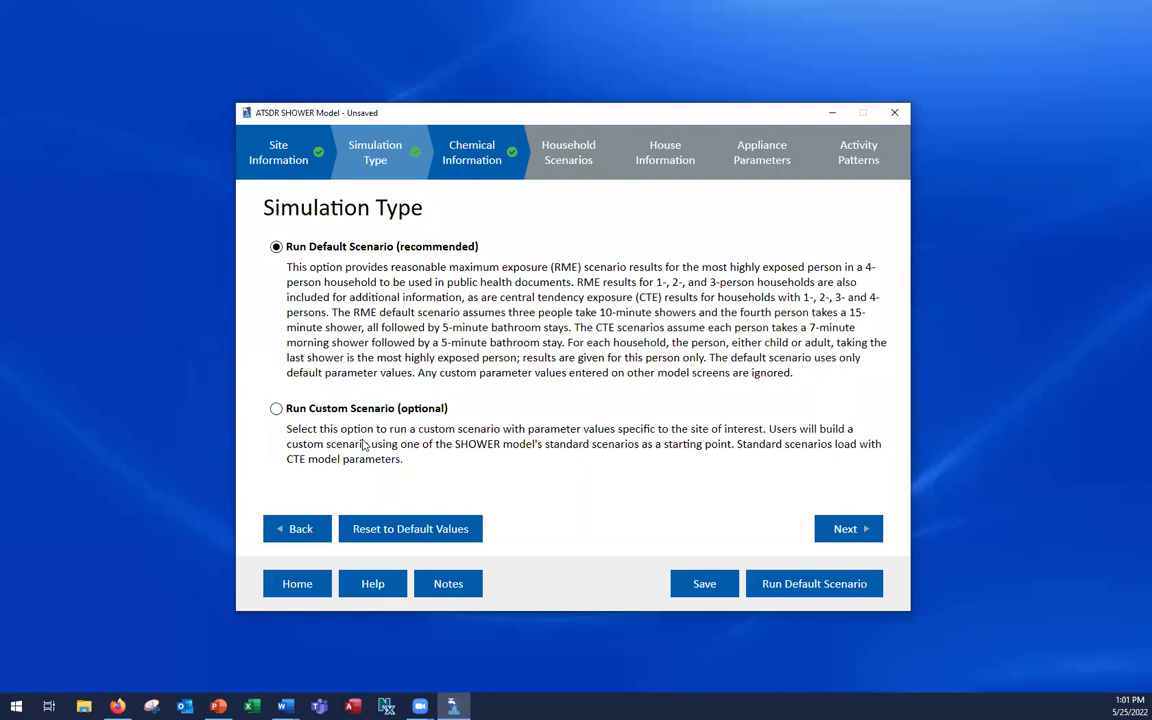
- Select Run Custom Scenario and continue to the Chemical Information step
click(276, 407)
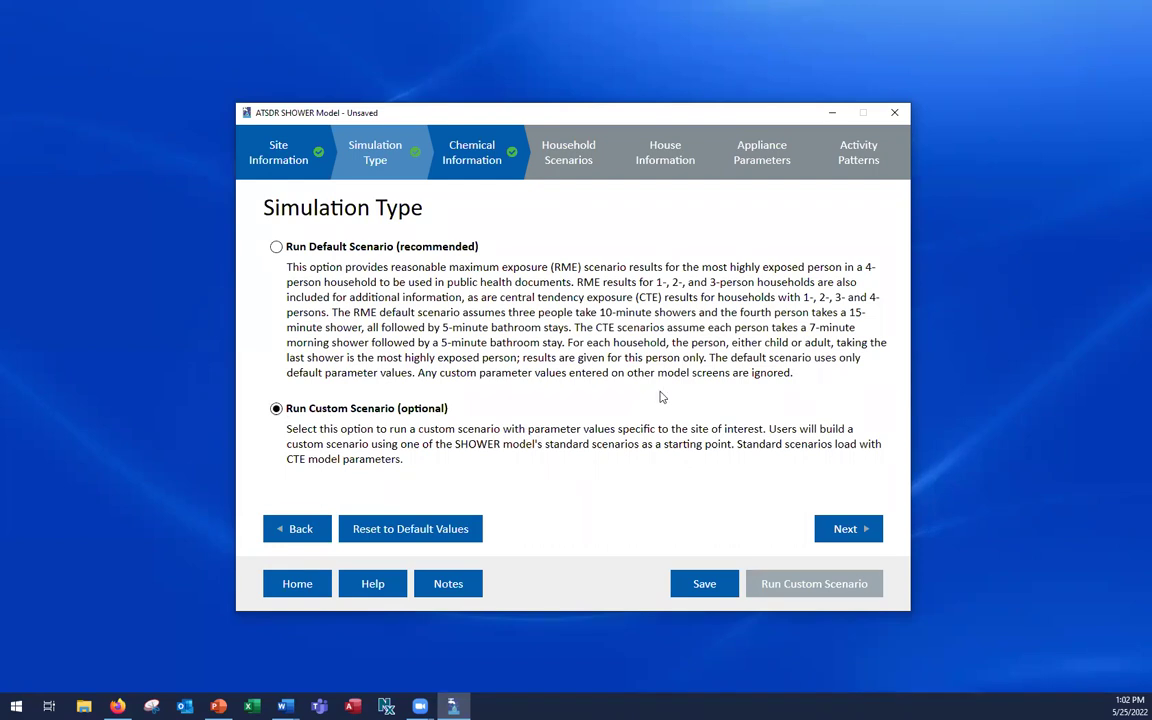
click(845, 529)
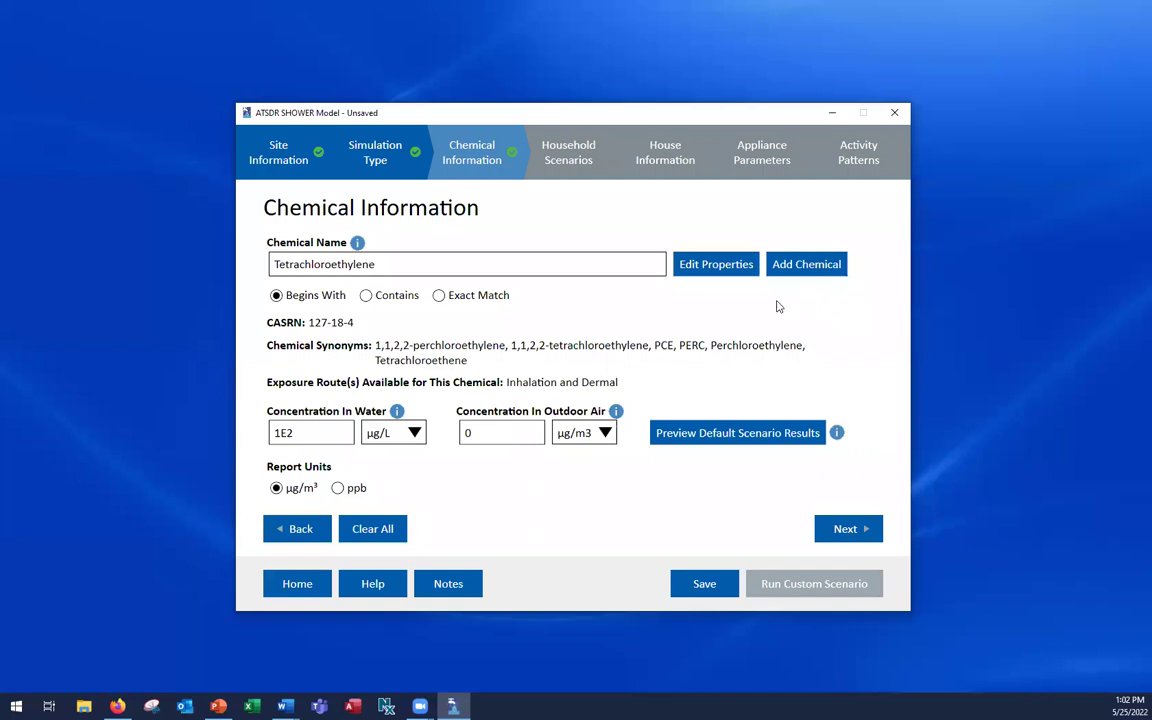
click(700, 258)
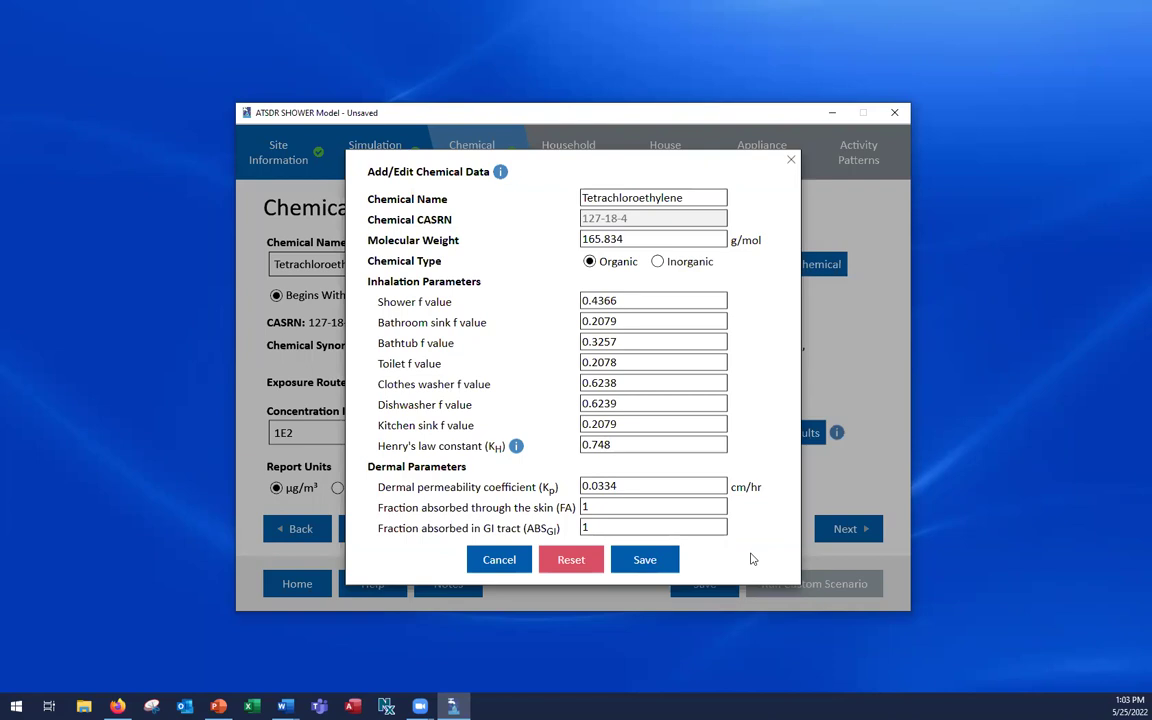
click(792, 162)
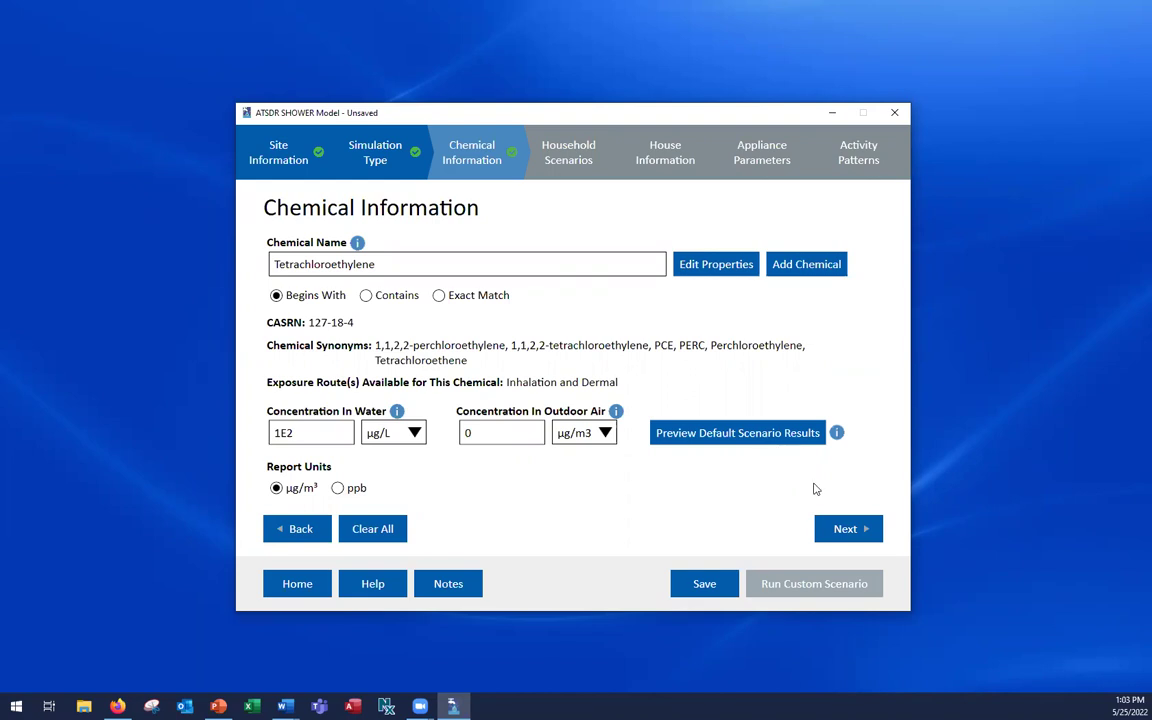
- Move on to Household Scenarios and set the household size to 7-Person Household
click(842, 529)
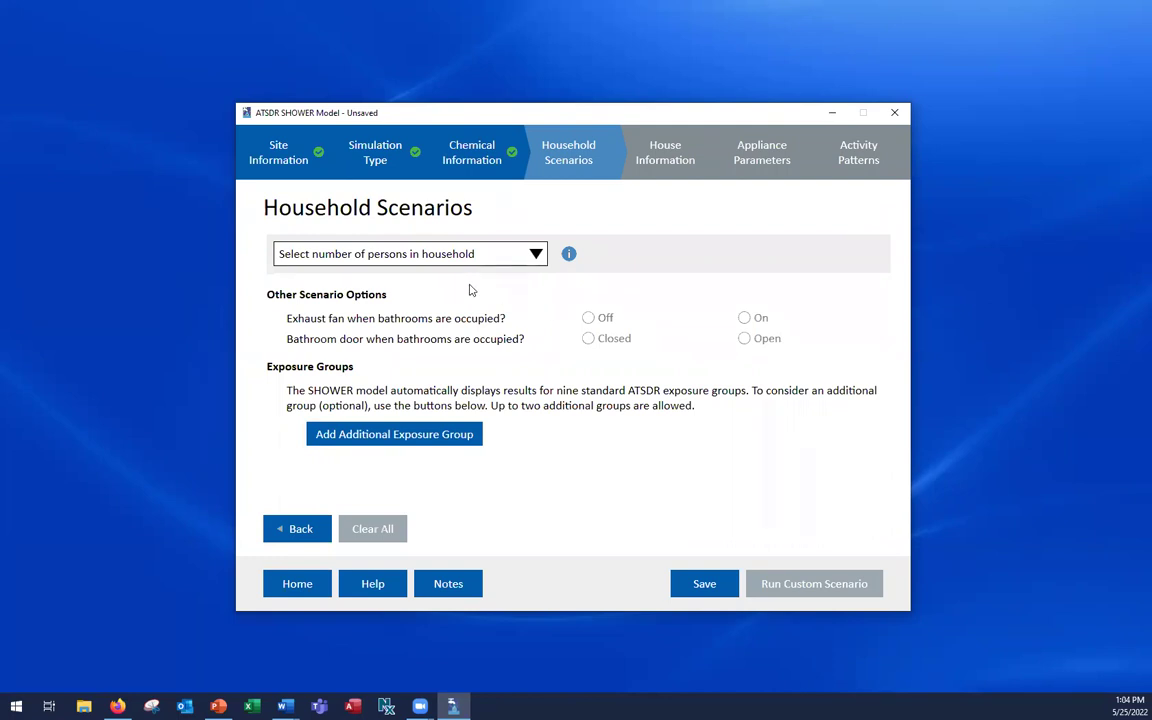
click(532, 258)
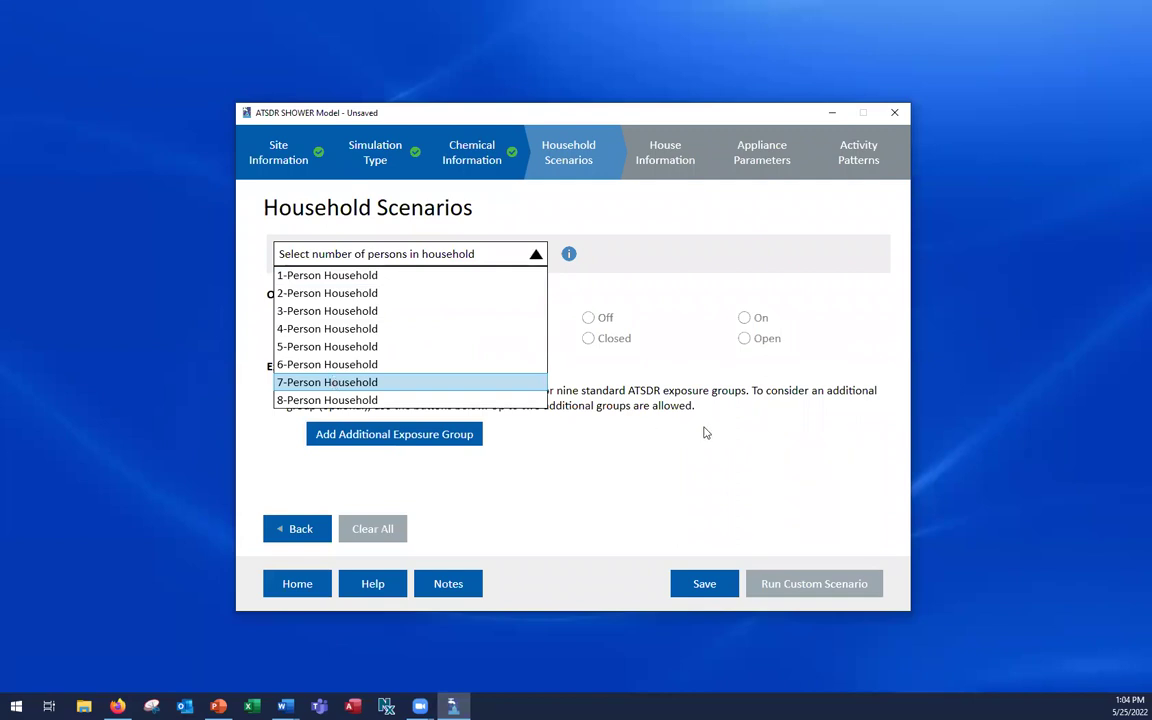
key(Return)
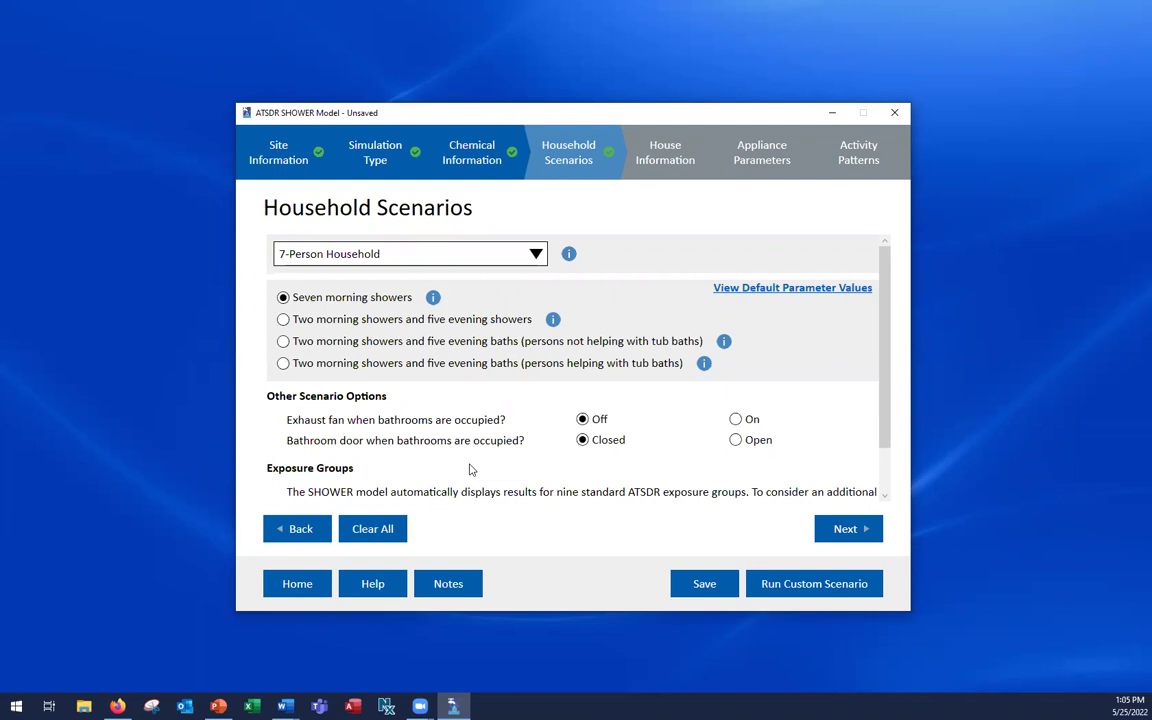
- Open the exposure group form and dismiss it without adding a group
scroll(471, 469, down, 1)
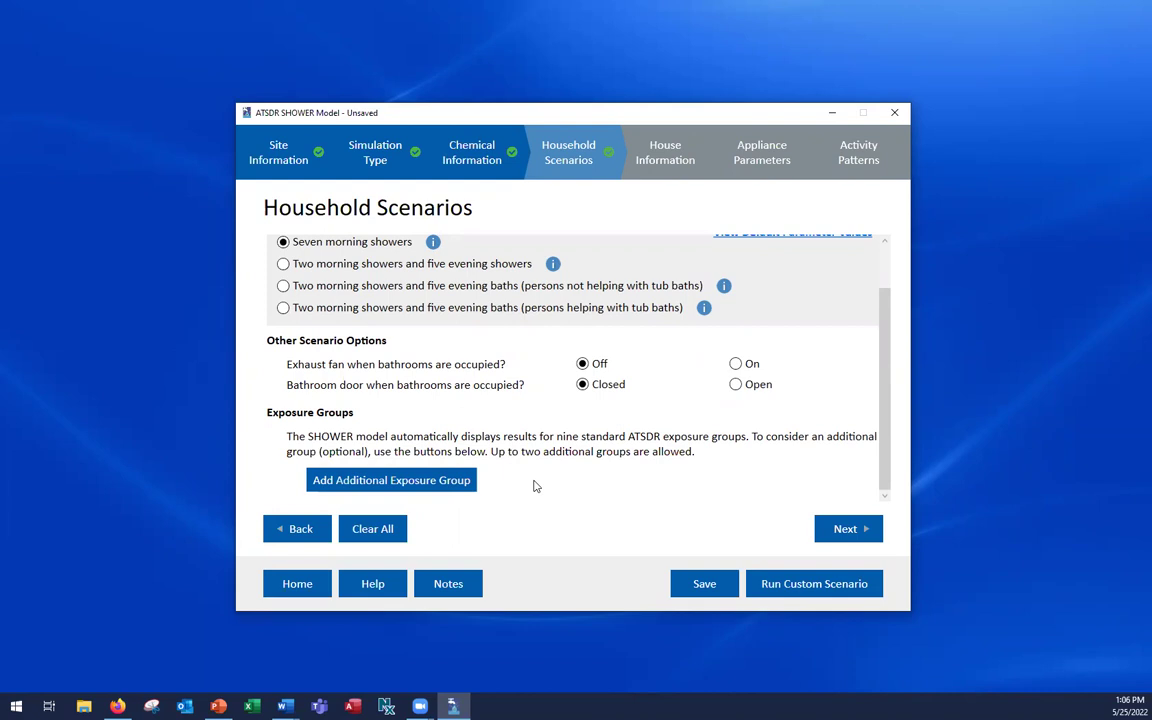
click(458, 480)
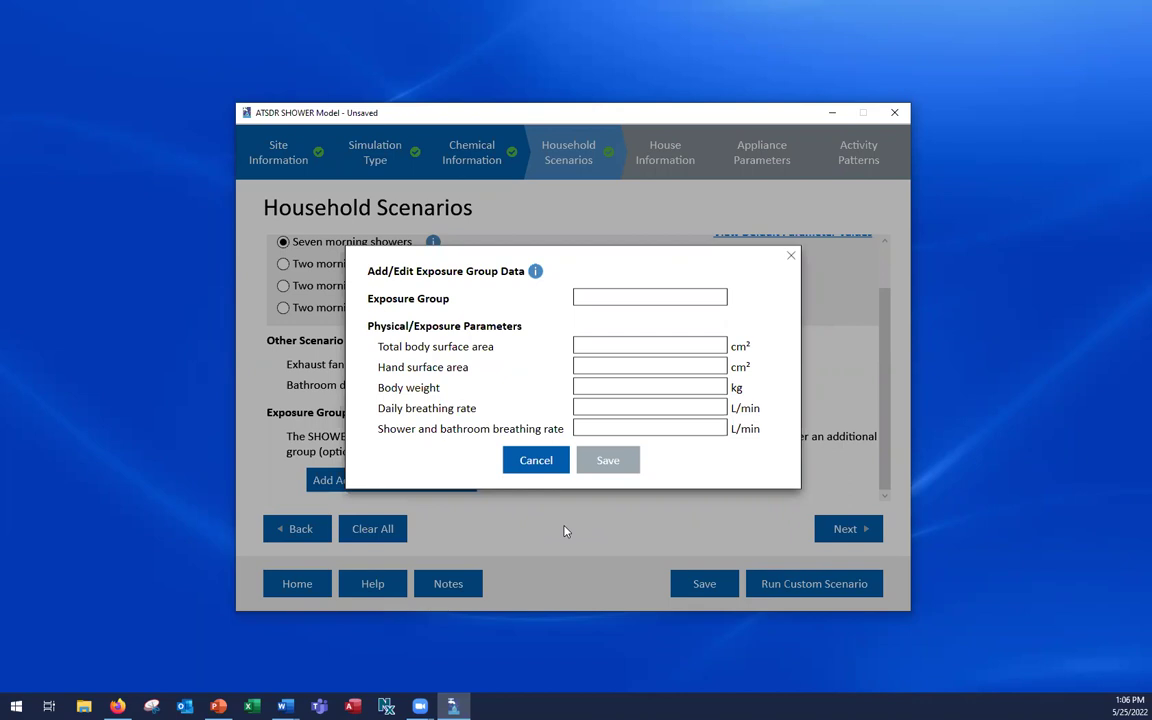
click(530, 462)
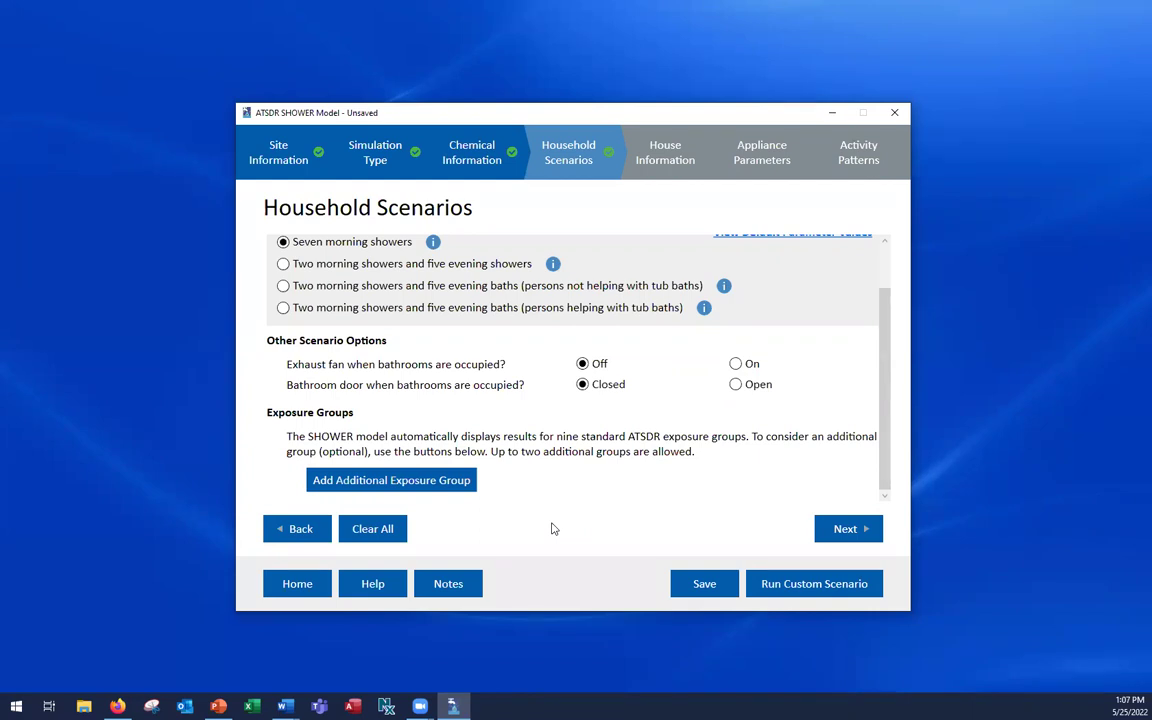
- Advance to House Information and keep 2 bathrooms with showers
click(843, 530)
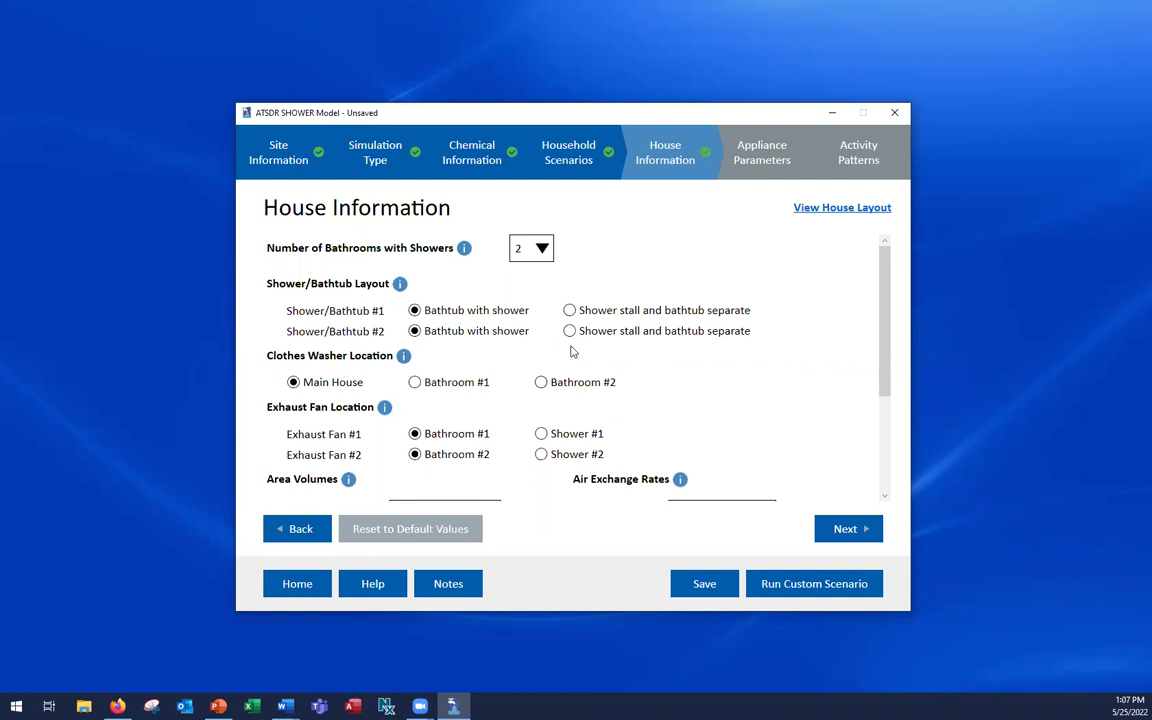
click(541, 249)
click(602, 261)
scroll(607, 296, down, 1)
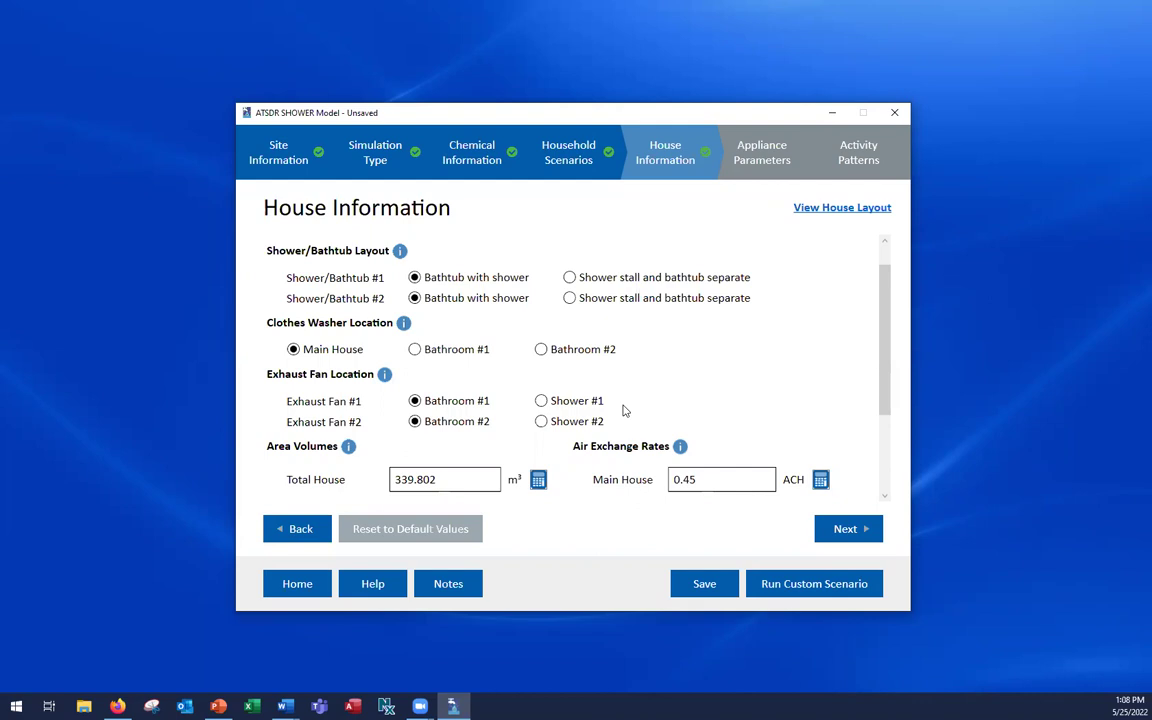
scroll(623, 410, down, 3)
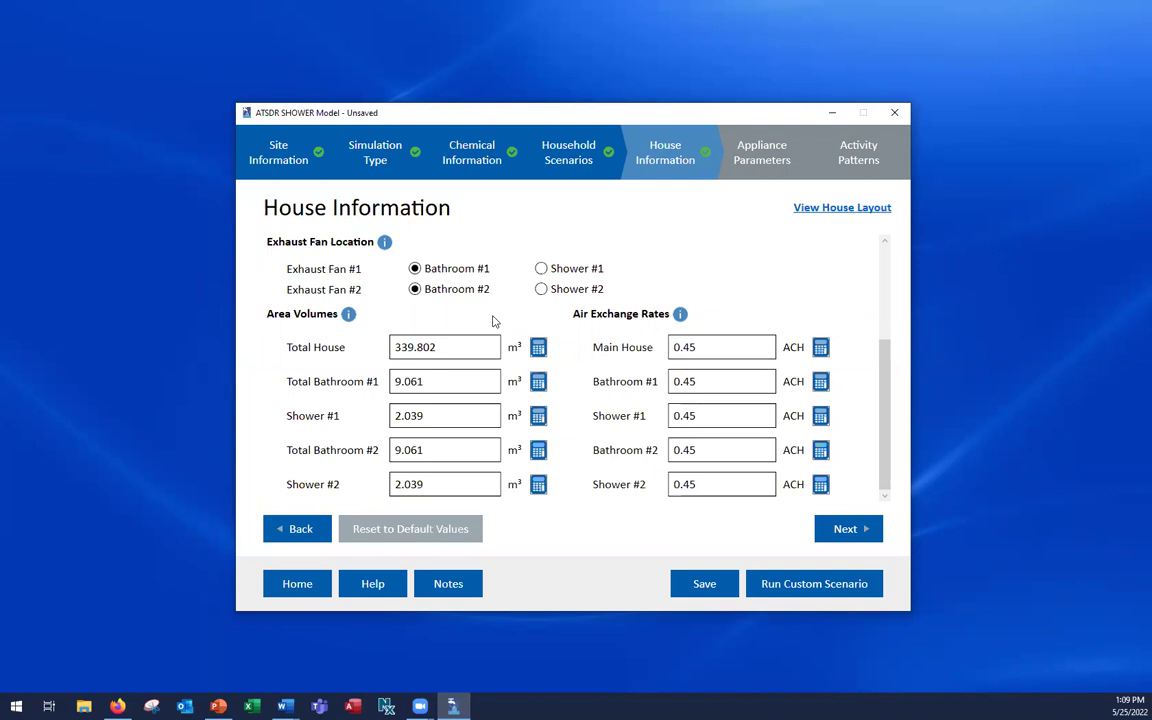
- Compute Total Bathroom #1 volume from 12 × 8 × 8 ft and save 21.7473 m³
click(539, 386)
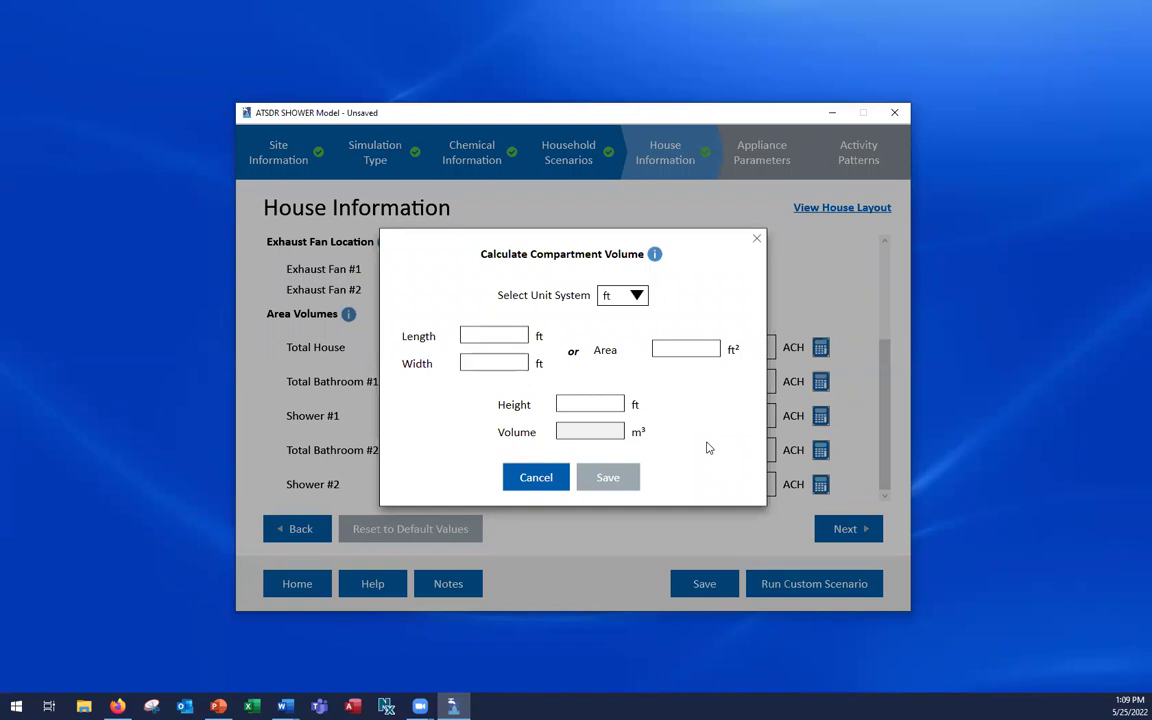
click(503, 336)
text(12)
click(503, 363)
text(8)
click(563, 403)
text(8)
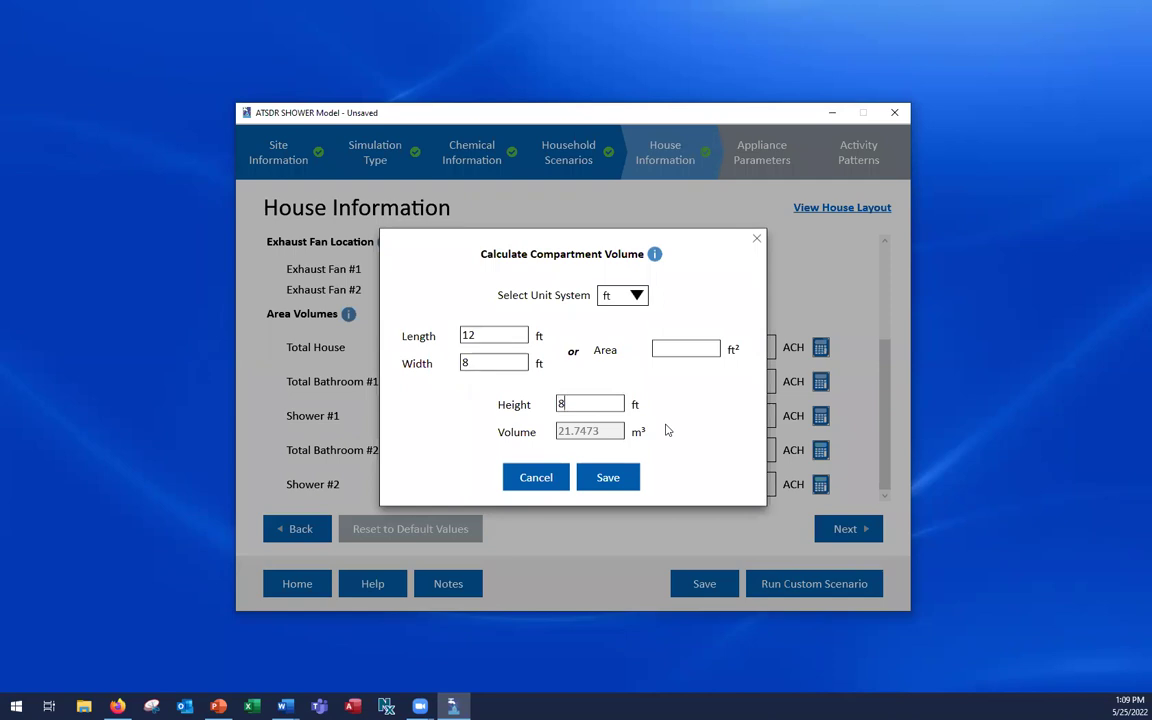
click(611, 478)
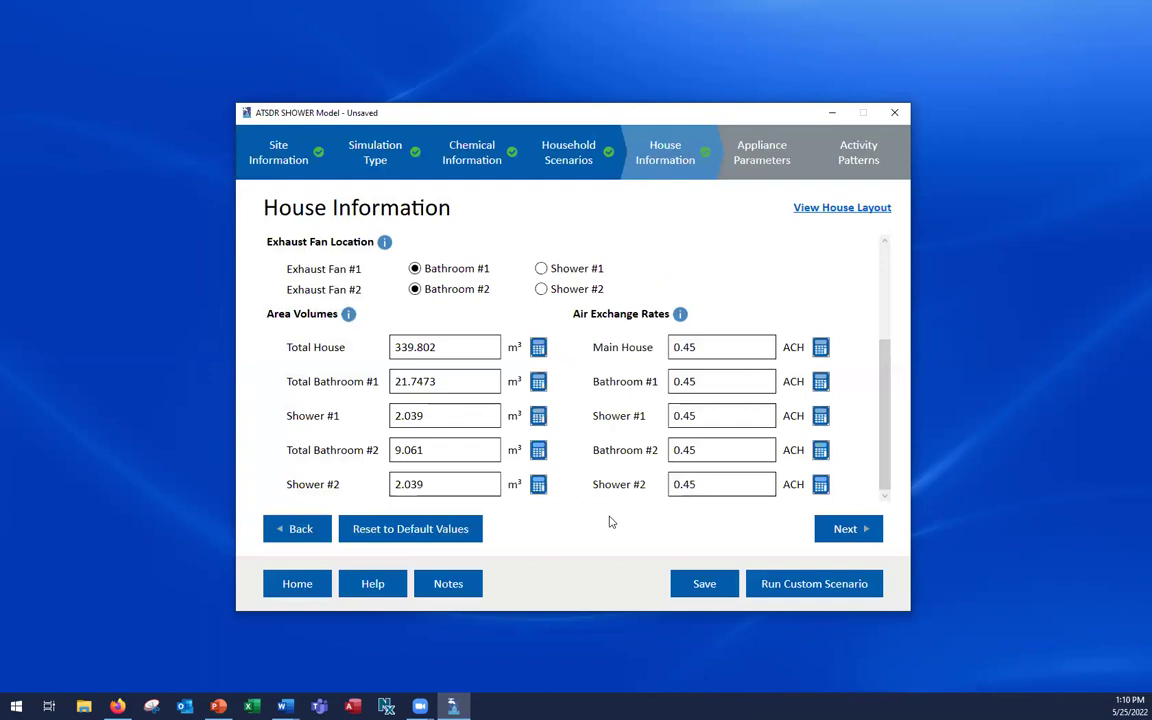
- Use a 60-minute air residence time to give Bathroom #1 an air exchange rate of 1 ACH
click(821, 382)
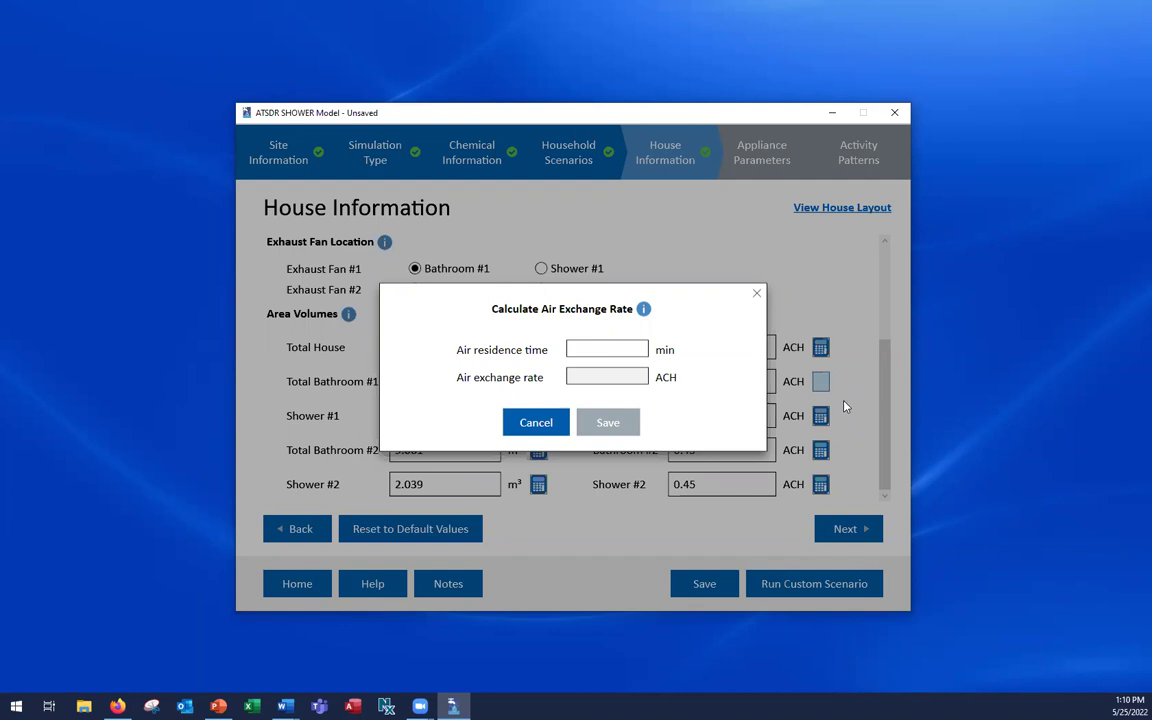
click(610, 354)
text(60)
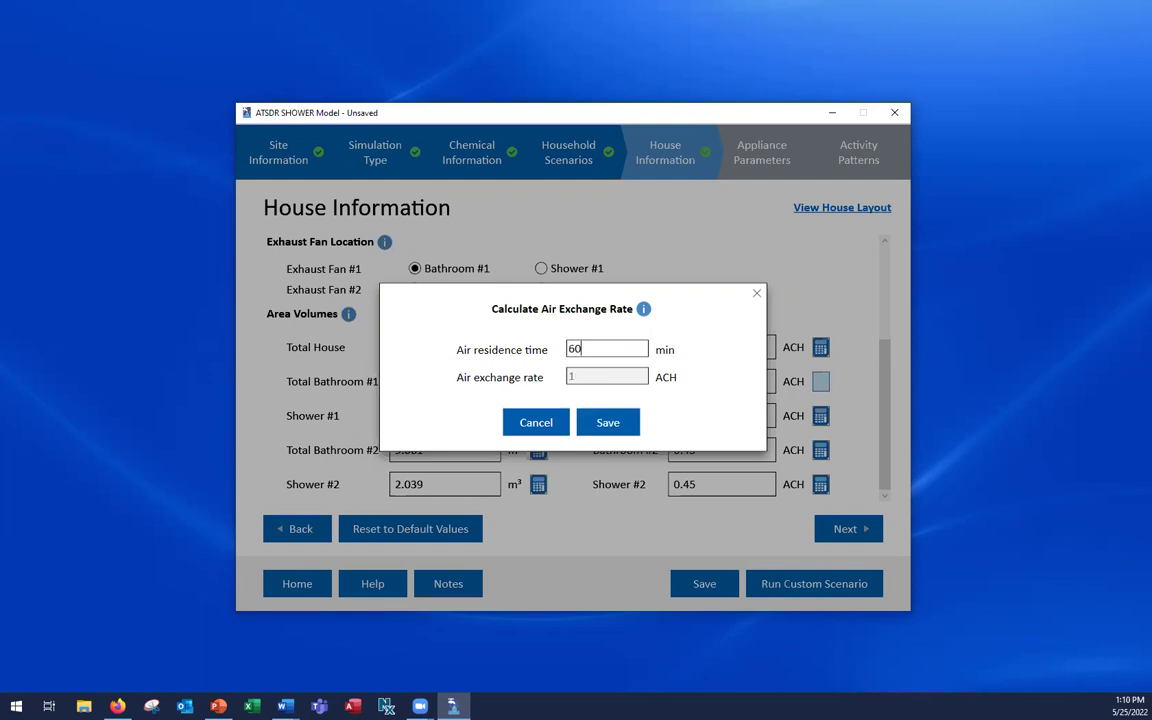
click(609, 423)
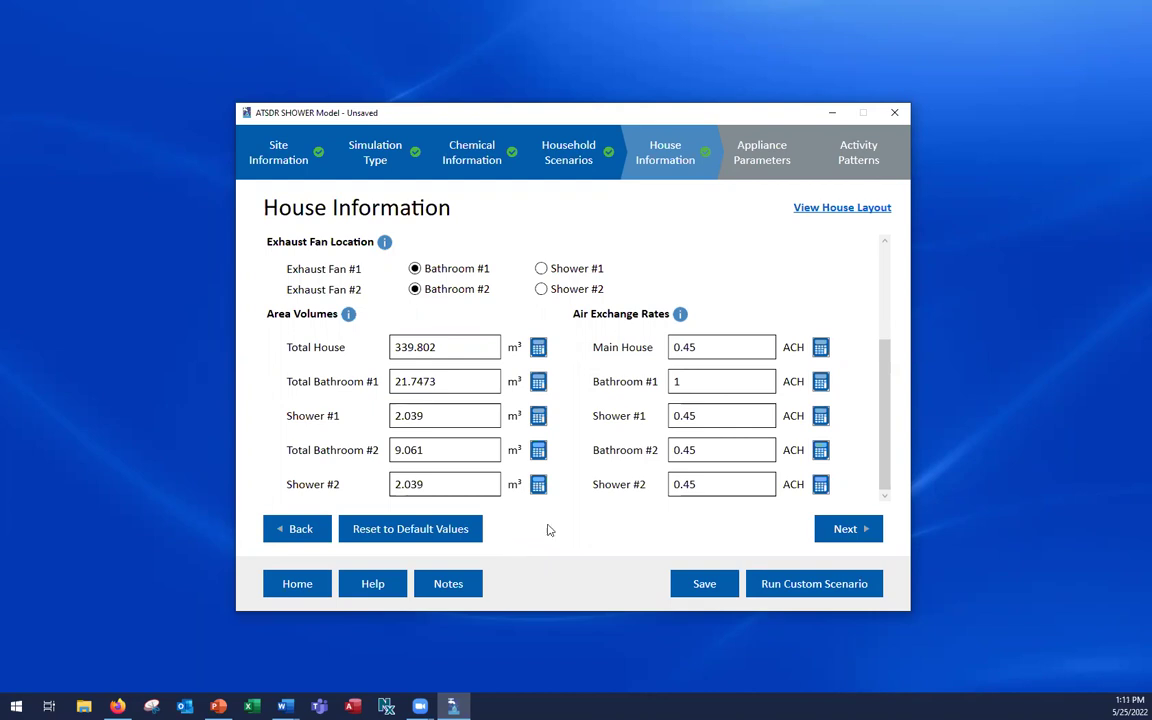
- Review the house floor plan, then continue to Appliance Parameters
click(830, 214)
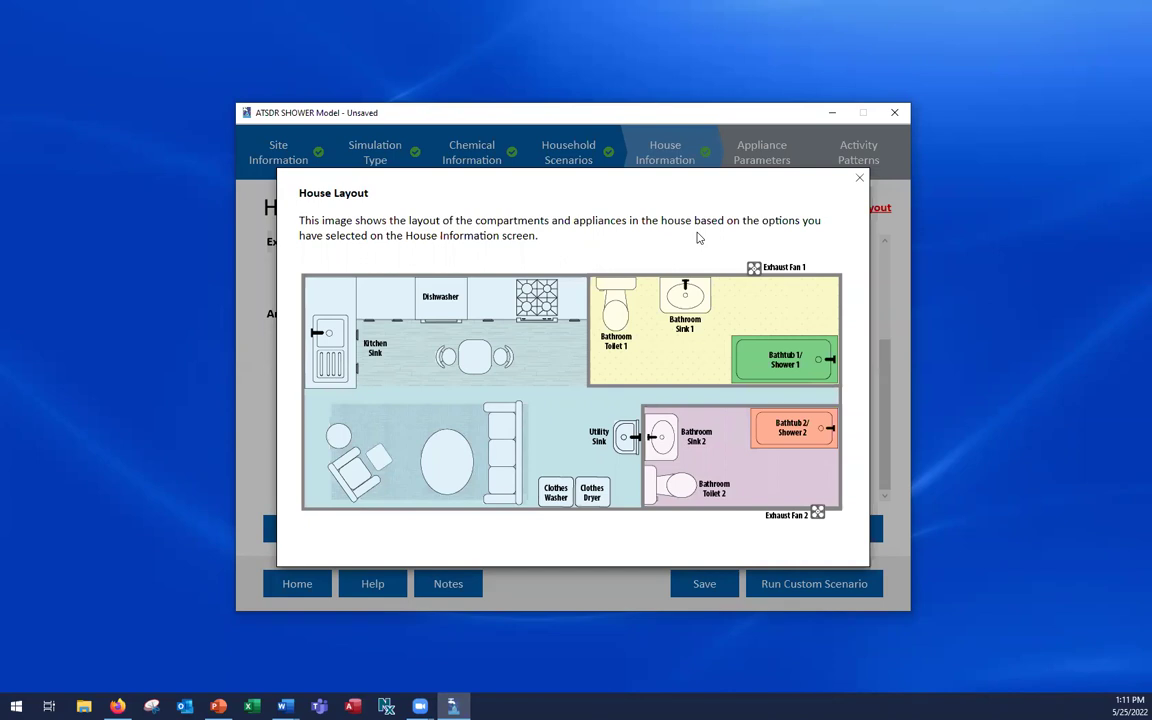
click(860, 181)
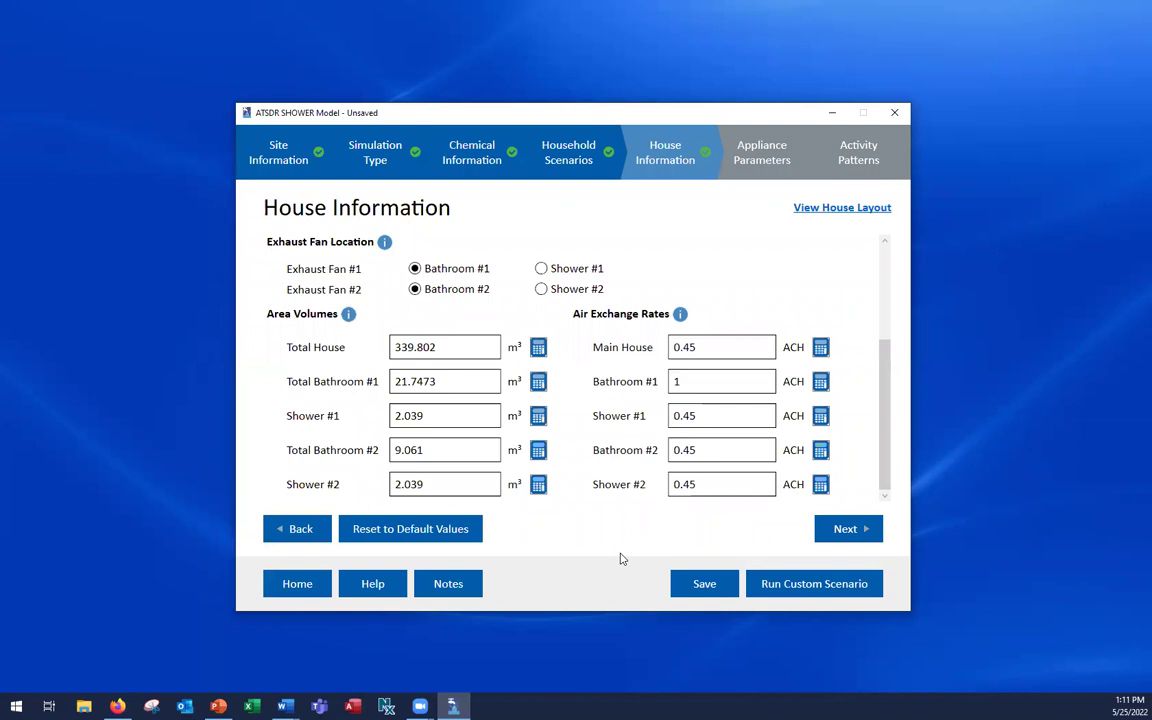
click(848, 529)
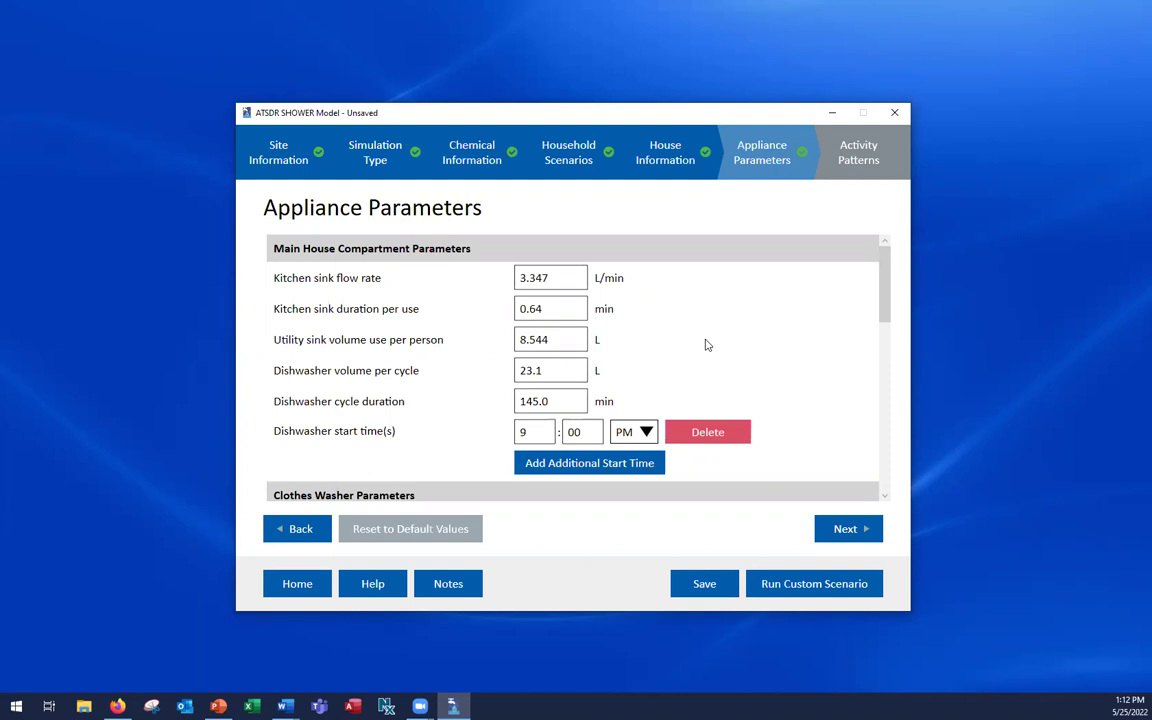
scroll(705, 344, down, 6)
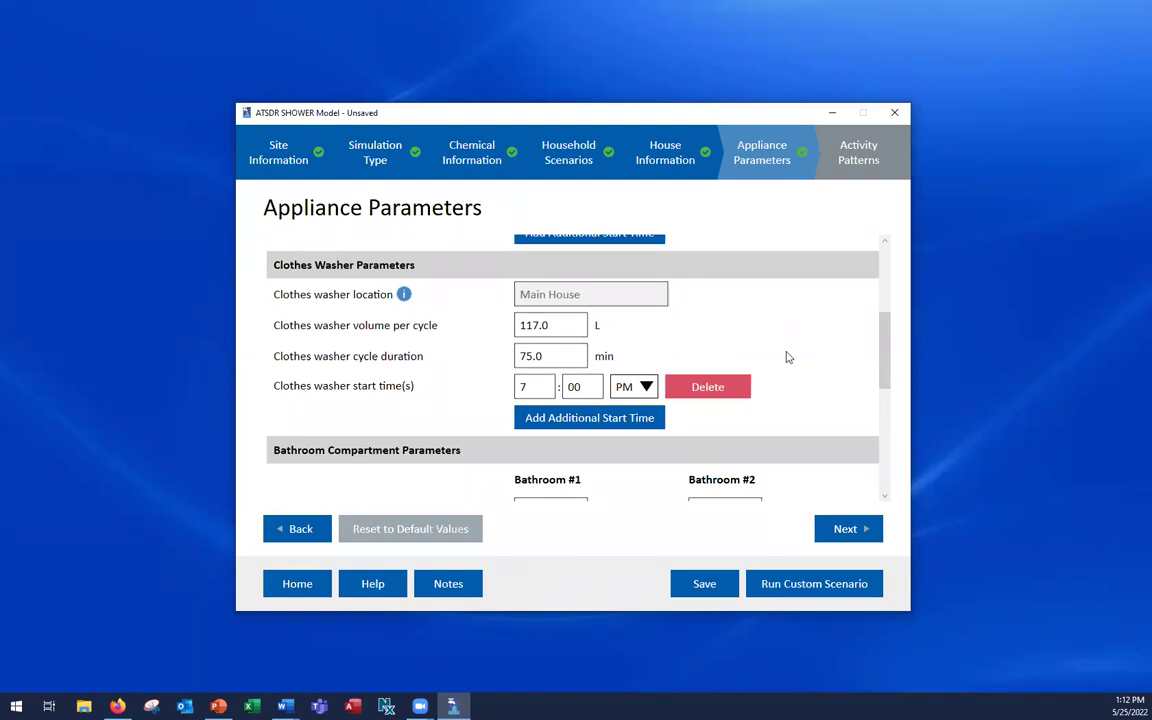
- Add a second clothes washer start time at 9:00 PM
click(638, 418)
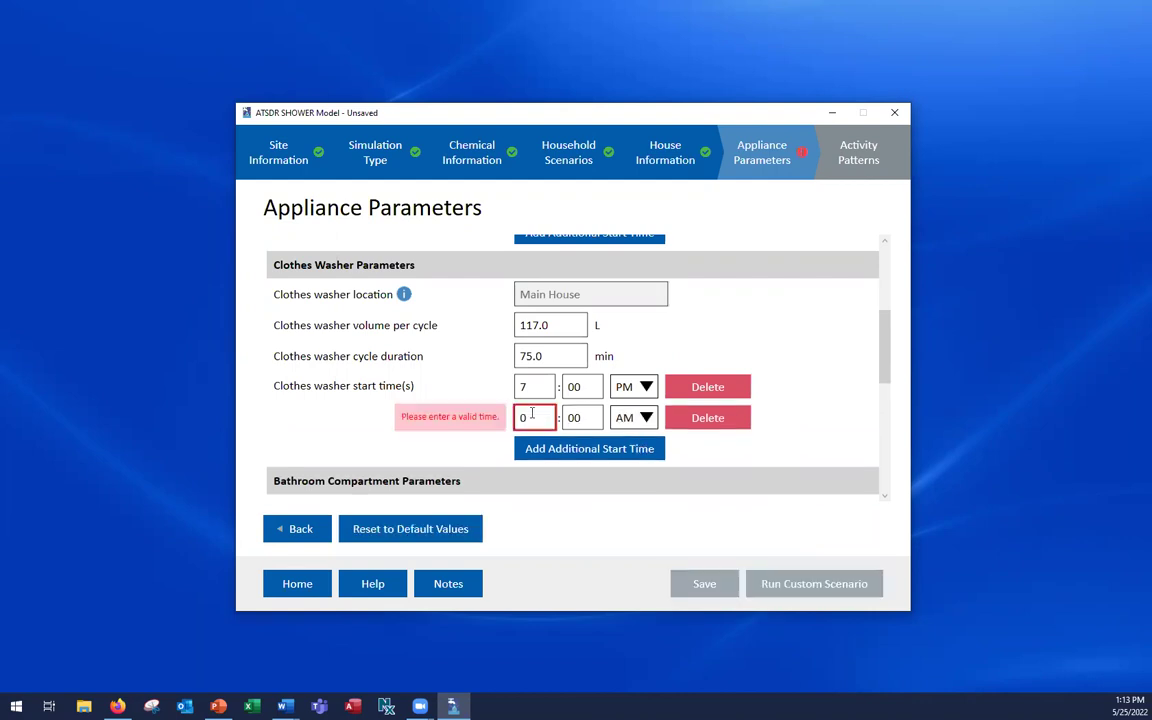
text(8)
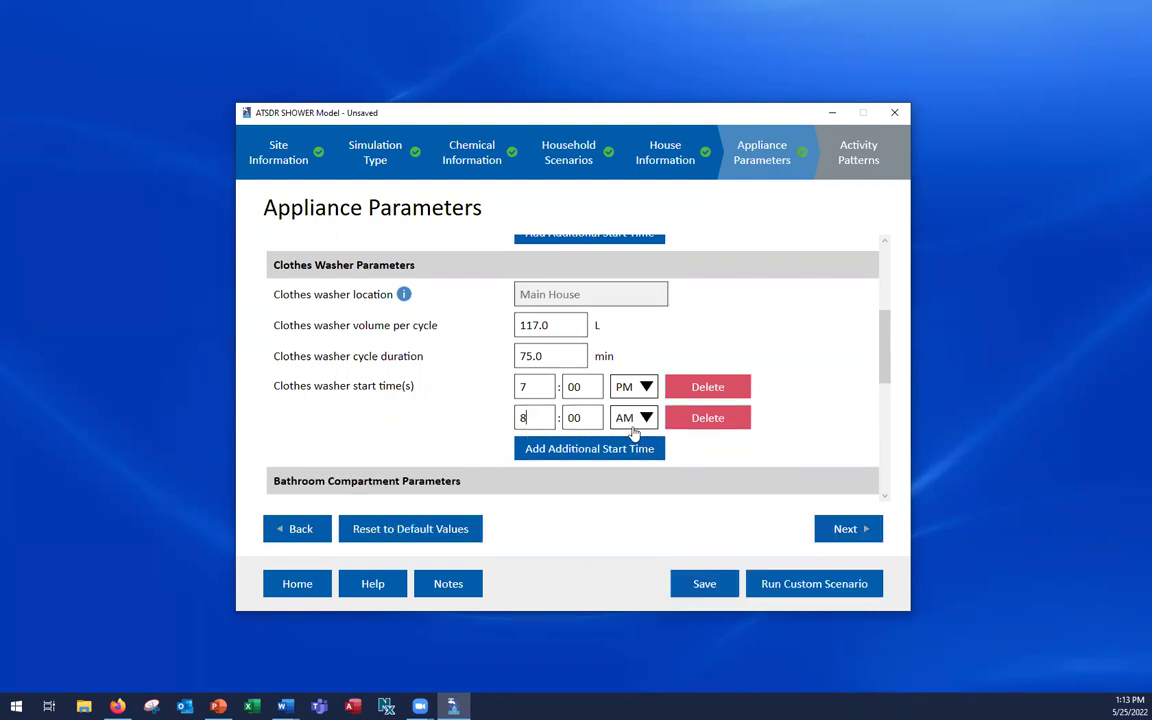
click(646, 420)
click(642, 454)
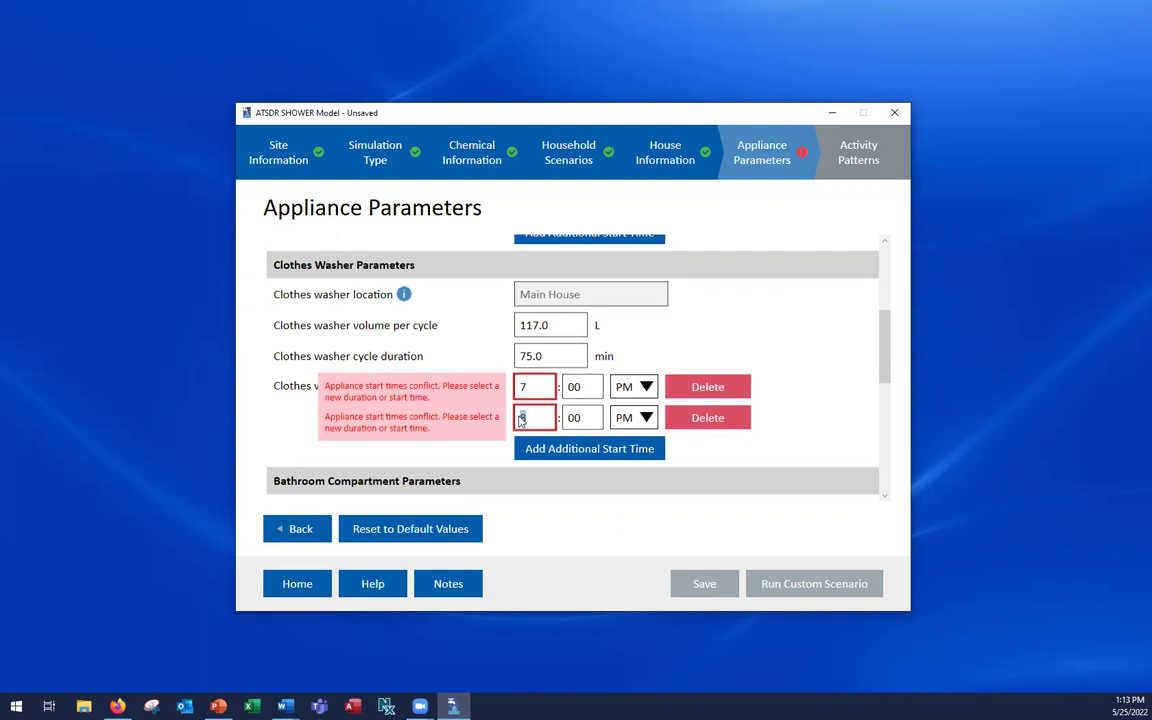
text(9)
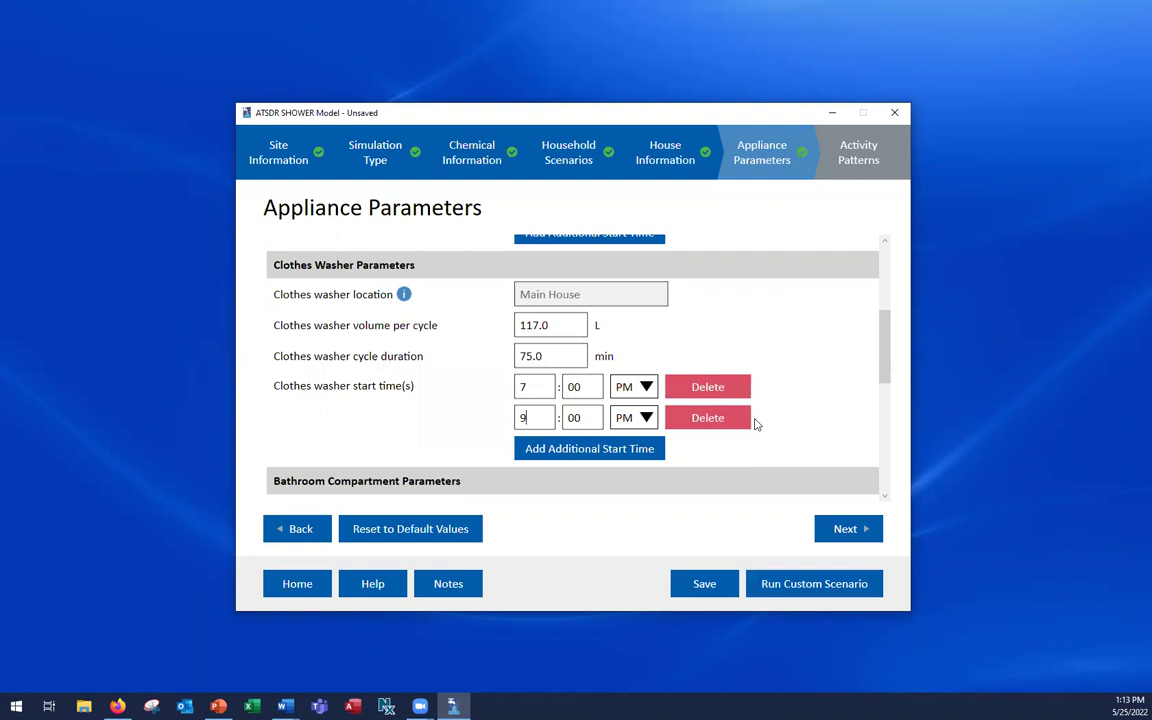
- Scroll through the bathroom, exhaust fan, bathtub and shower settings, keeping defaults
scroll(735, 400, down, 1)
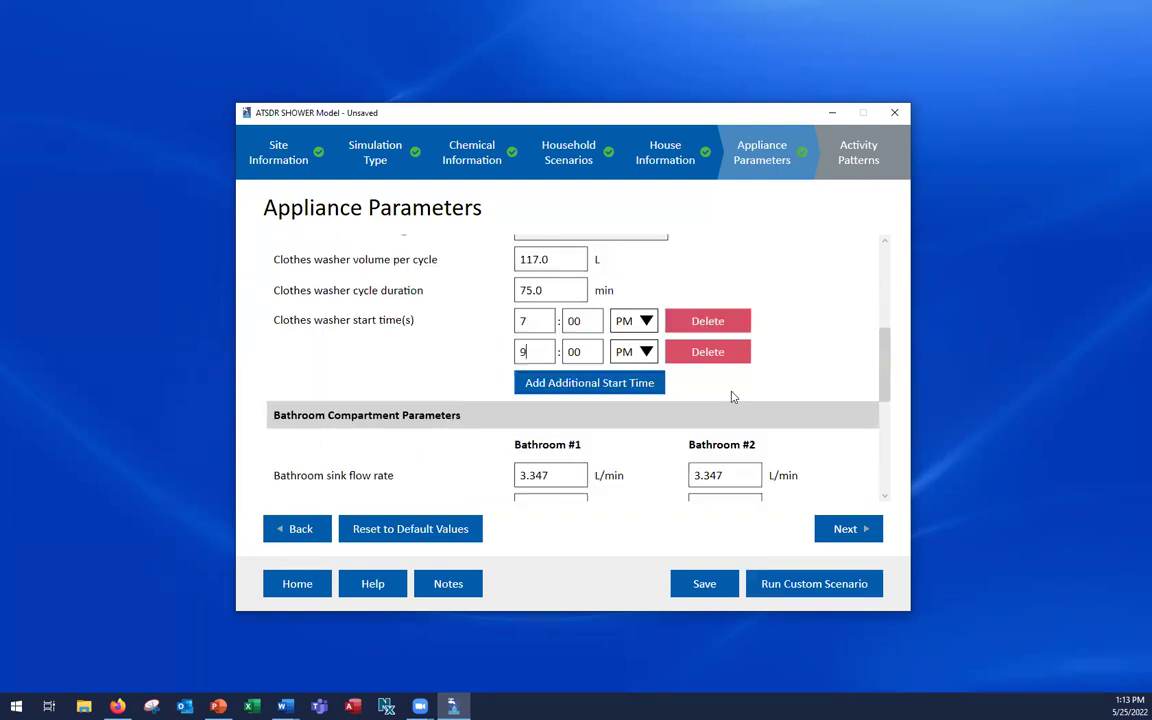
scroll(731, 397, down, 2)
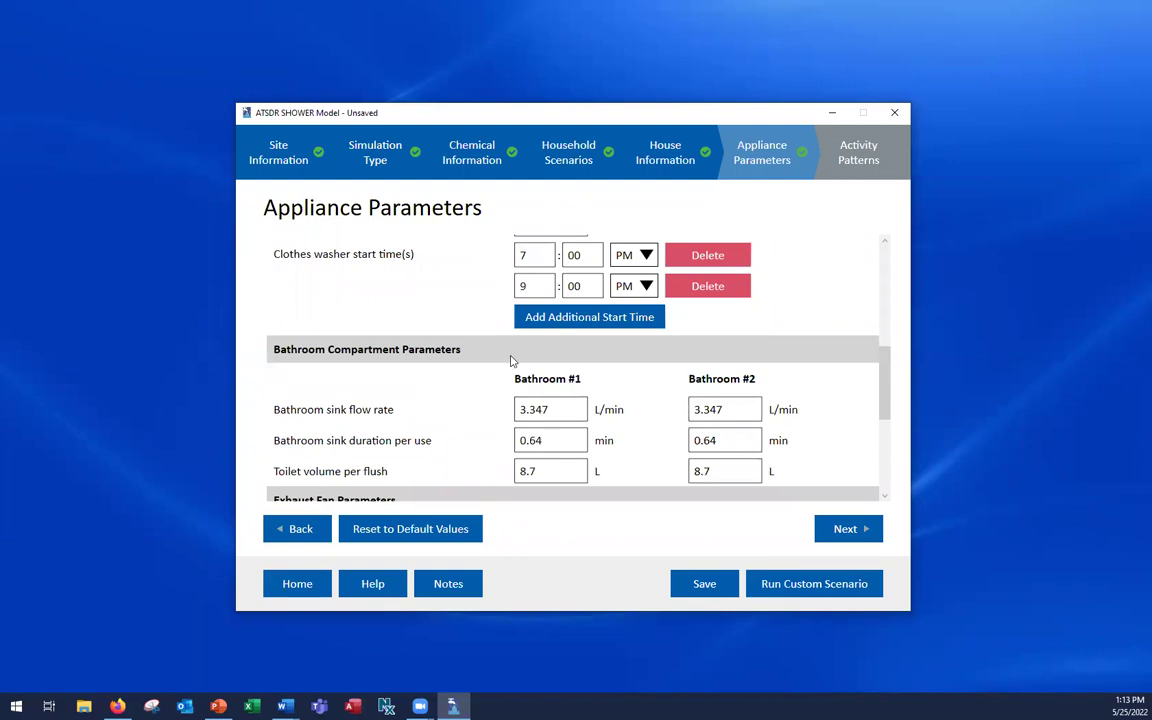
scroll(511, 361, down, 1)
scroll(510, 361, down, 3)
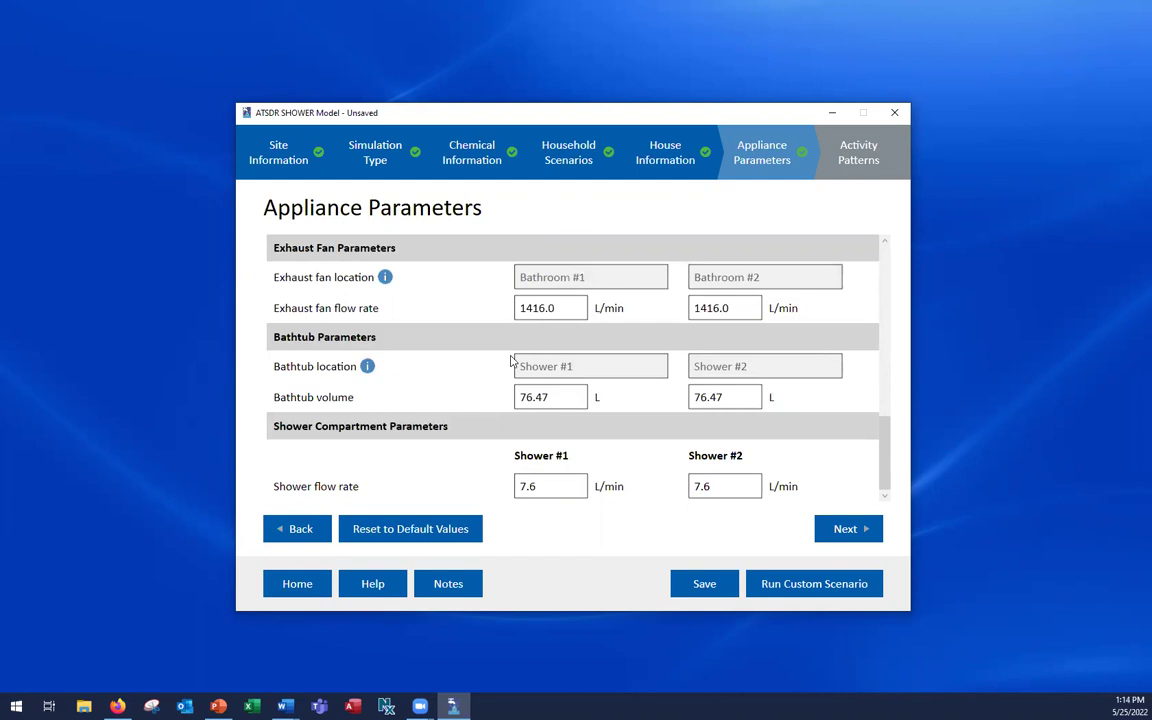
- Continue from Appliance Parameters to the Activity Patterns step
click(848, 529)
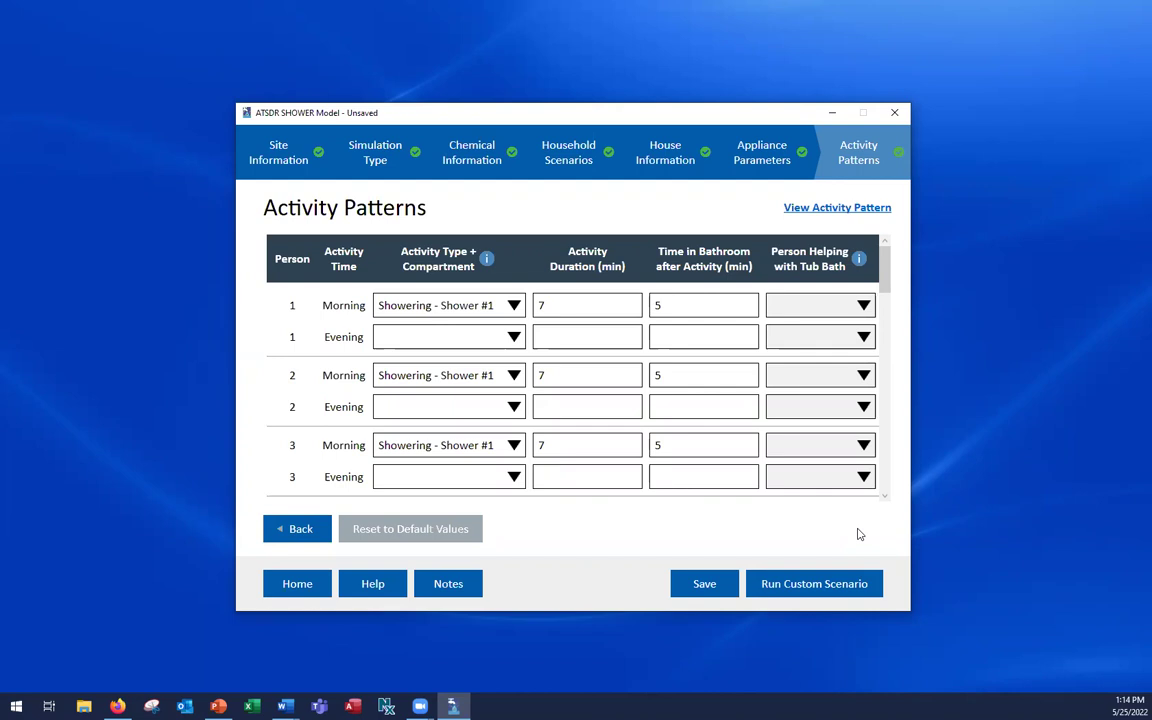
- Show the seven-person activity pattern chart and scroll it from 6:00 AM toward noon
click(824, 212)
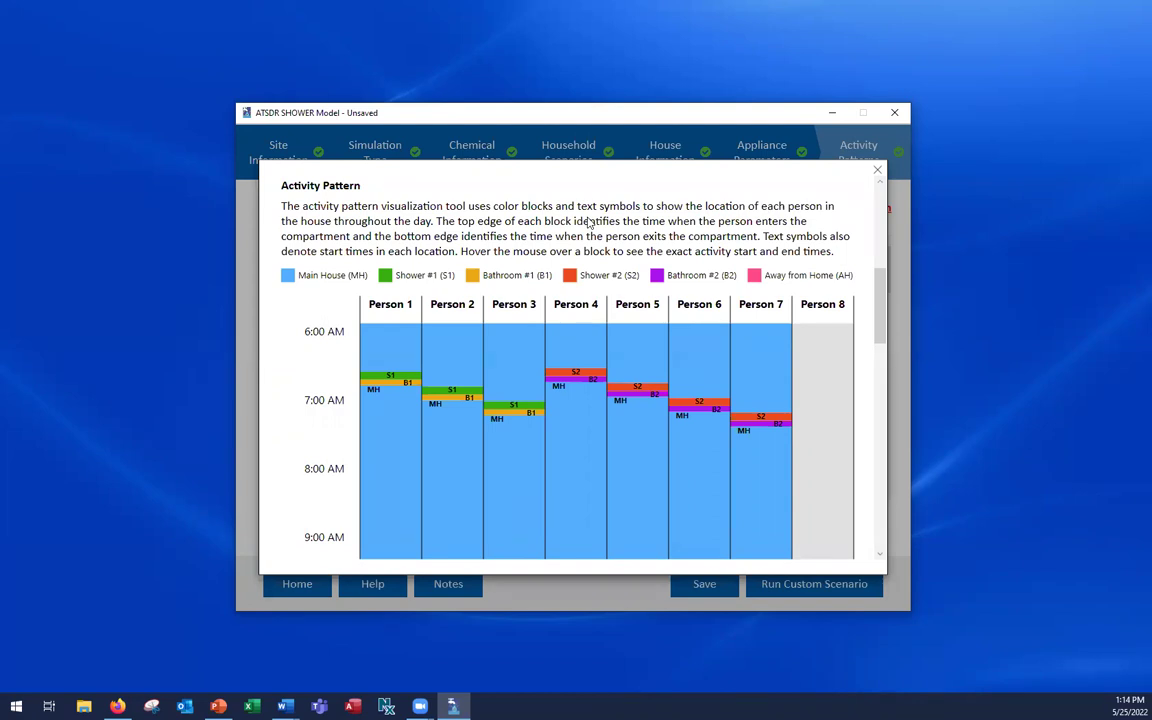
mouse_move(380, 363)
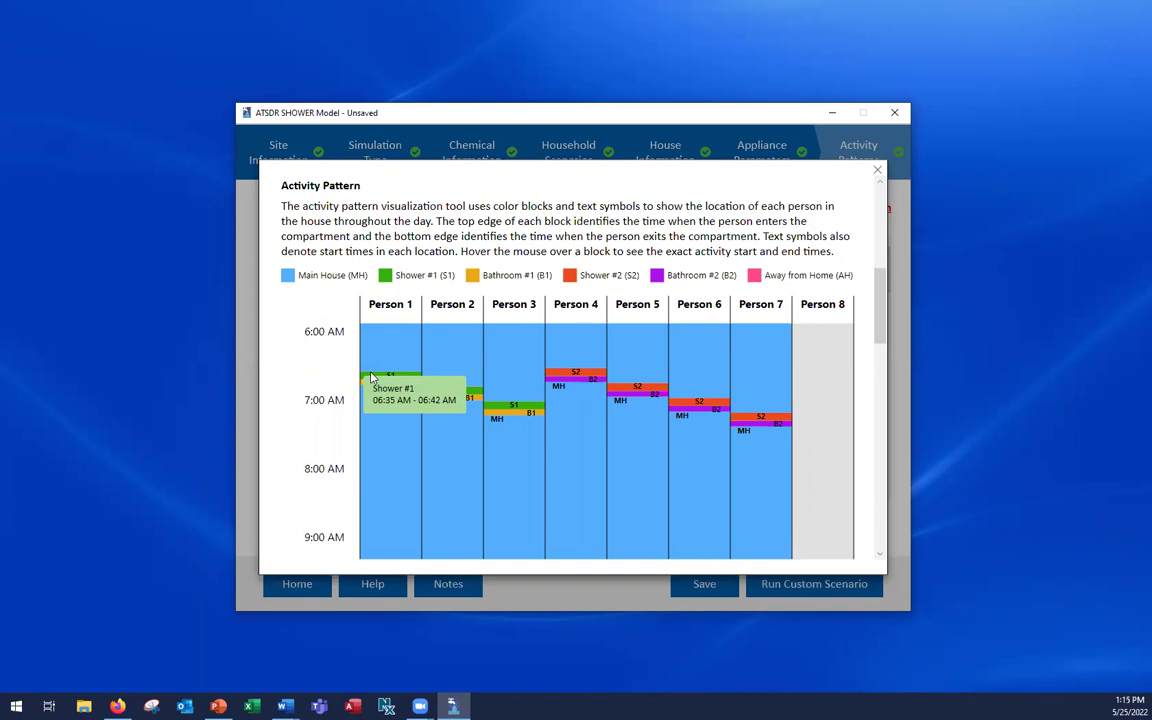
scroll(370, 380, down, 3)
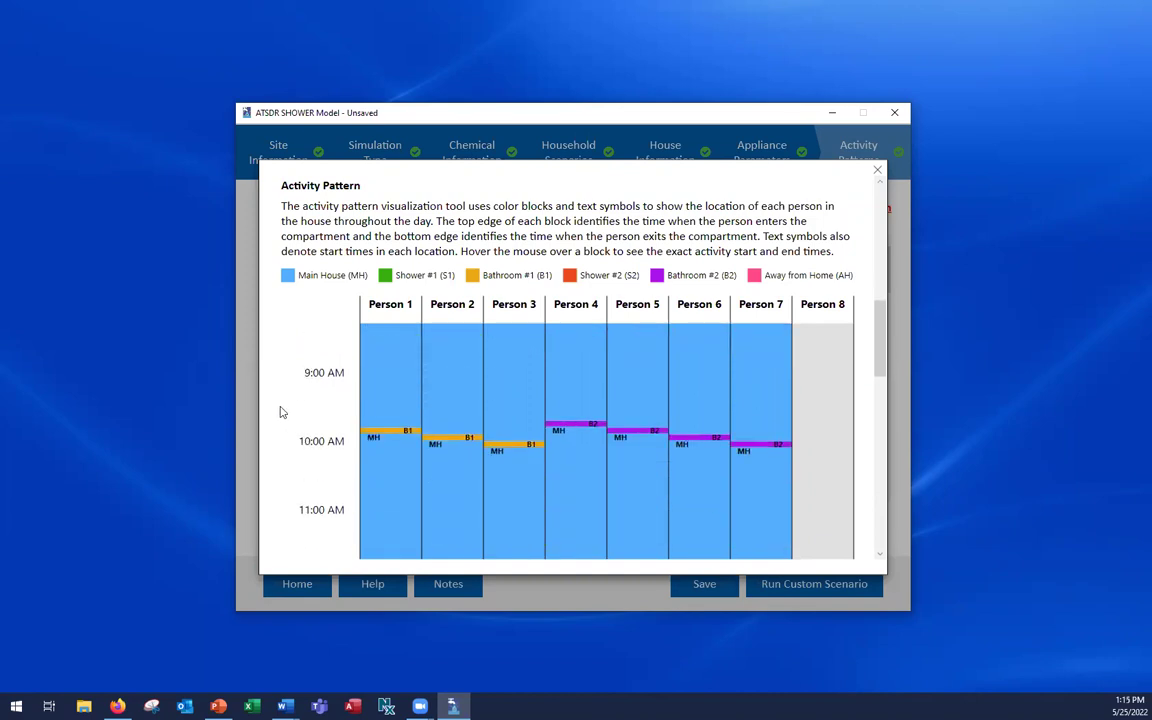
scroll(281, 412, down, 1)
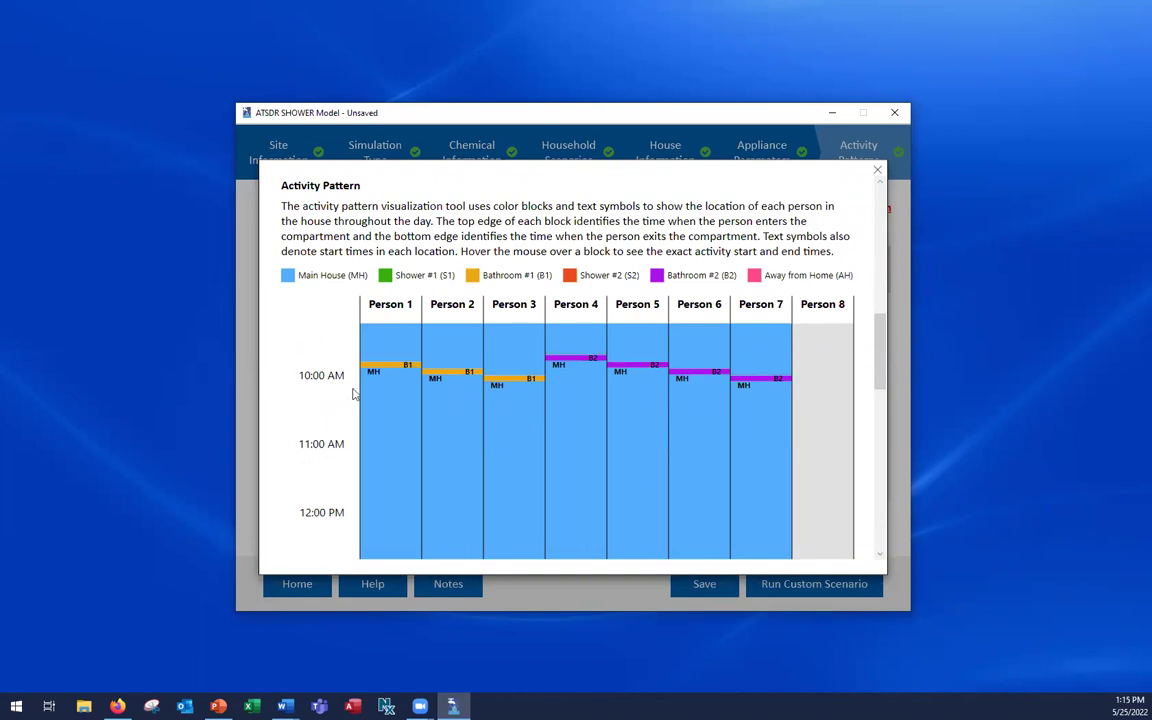
- Close the activity pattern chart to return to the Activity Patterns table
click(880, 172)
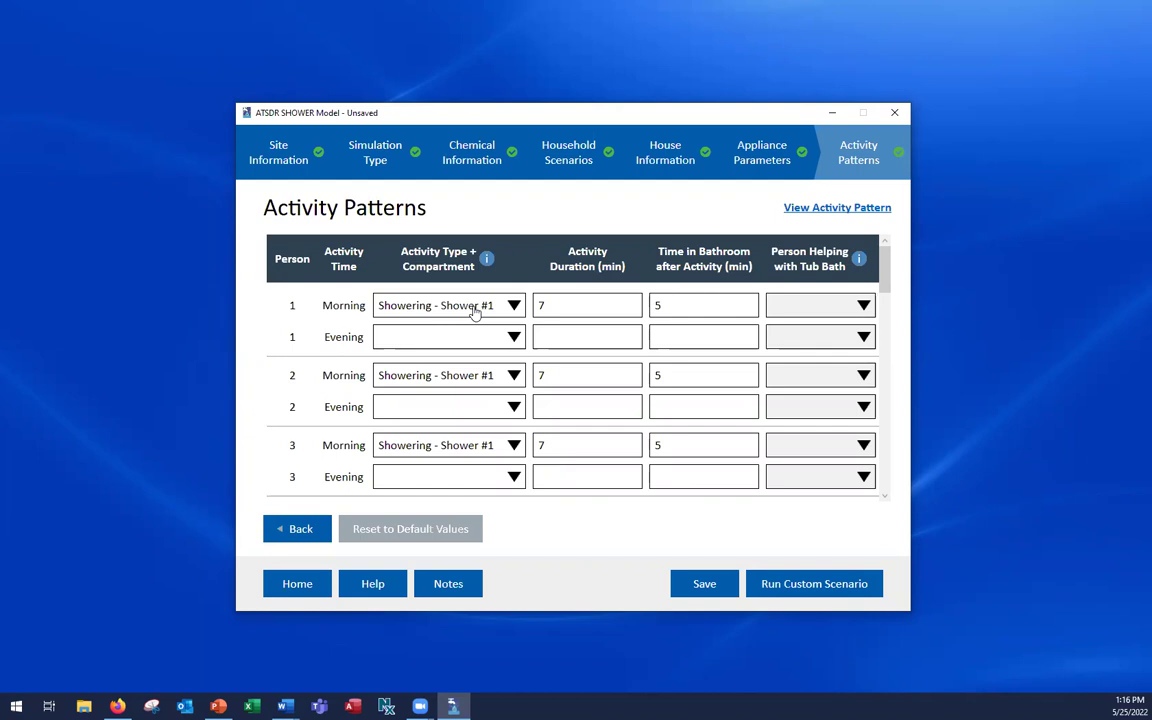
- Set Person 1's evening activity to Tub bath - Shower #2 and clear the morning shower
click(488, 340)
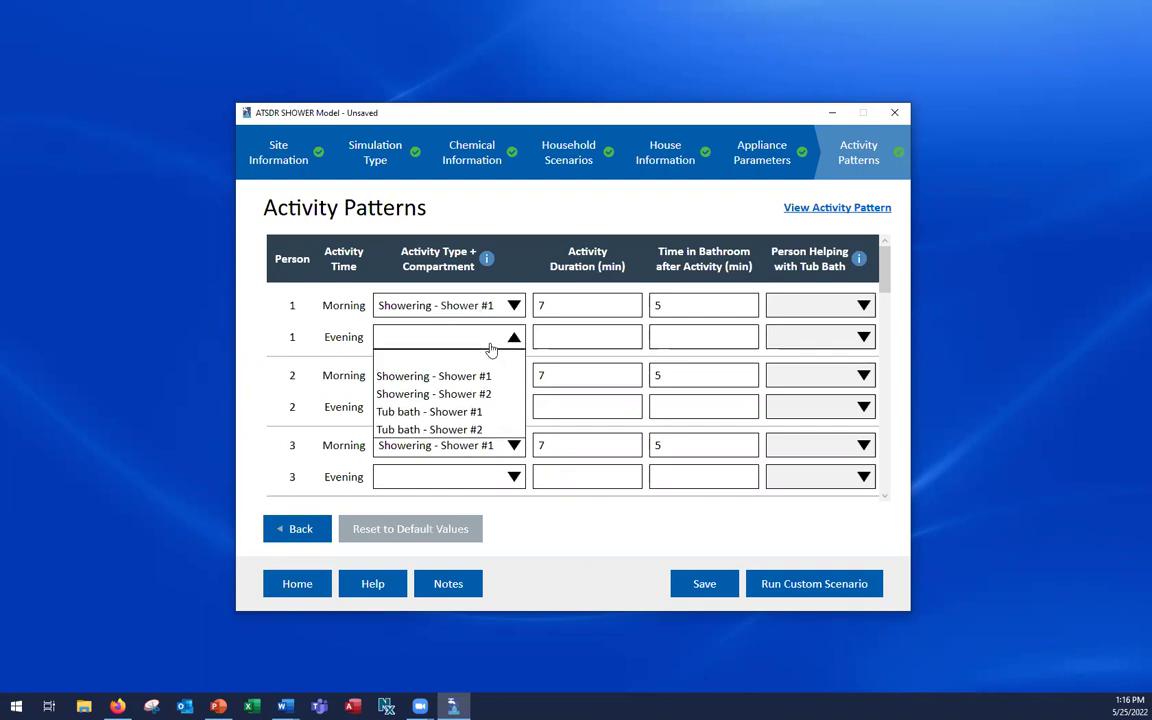
click(471, 430)
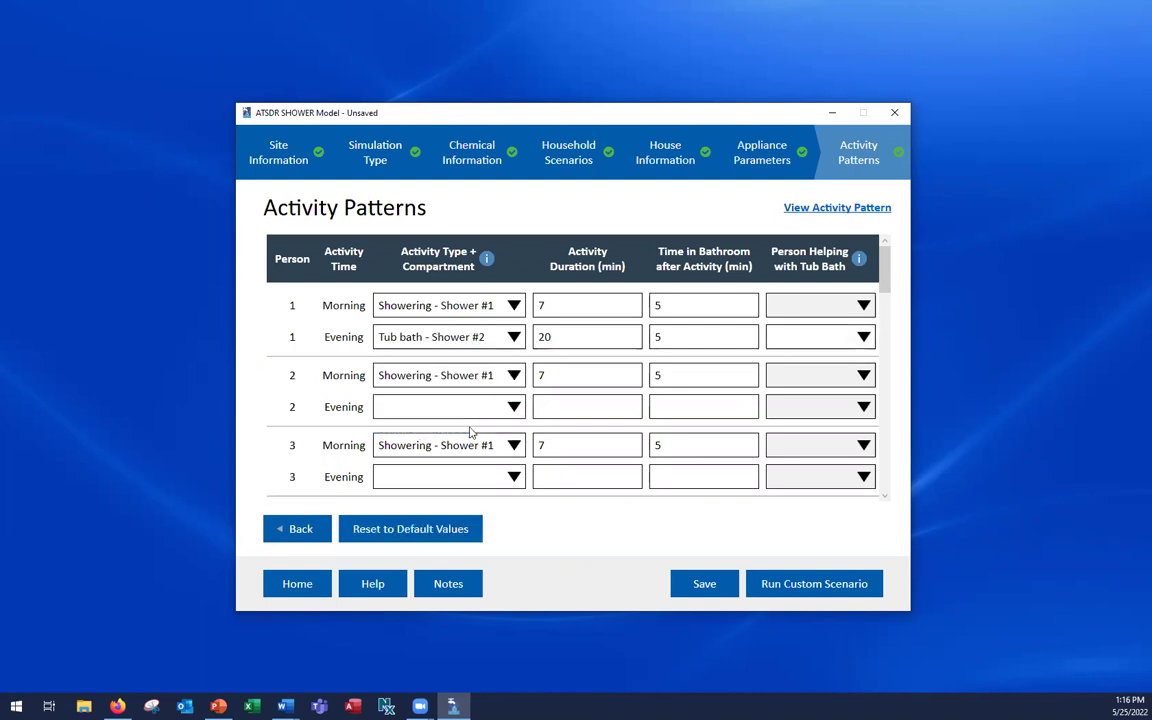
click(478, 313)
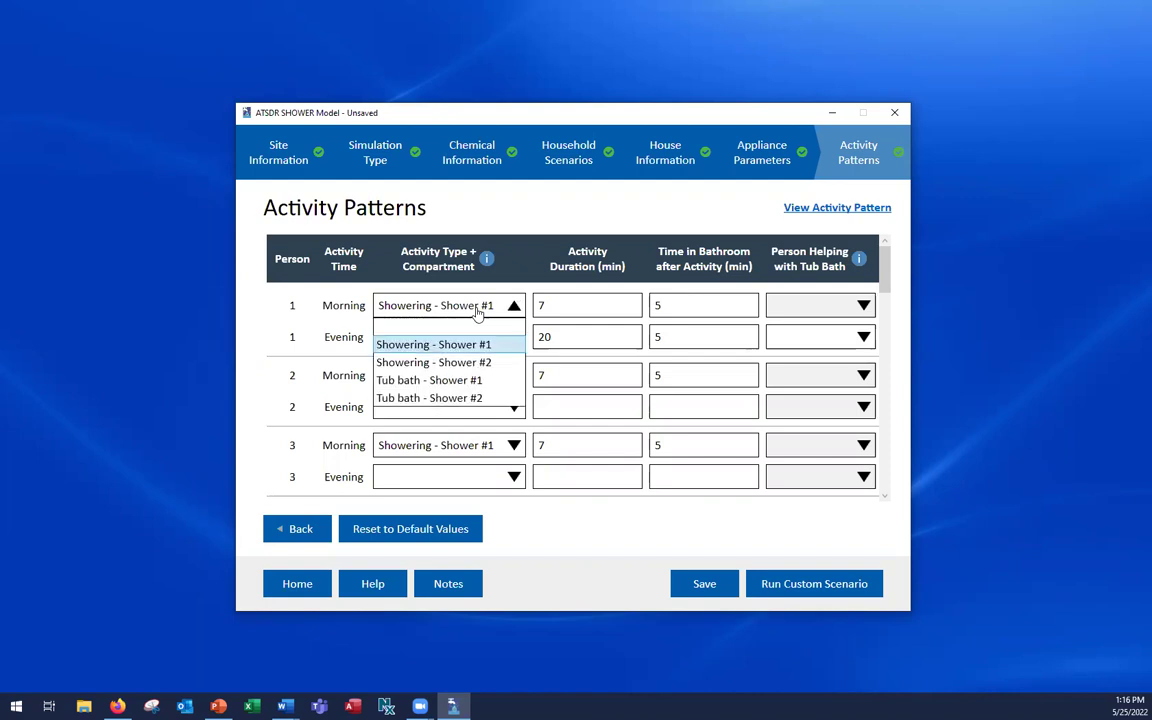
click(456, 328)
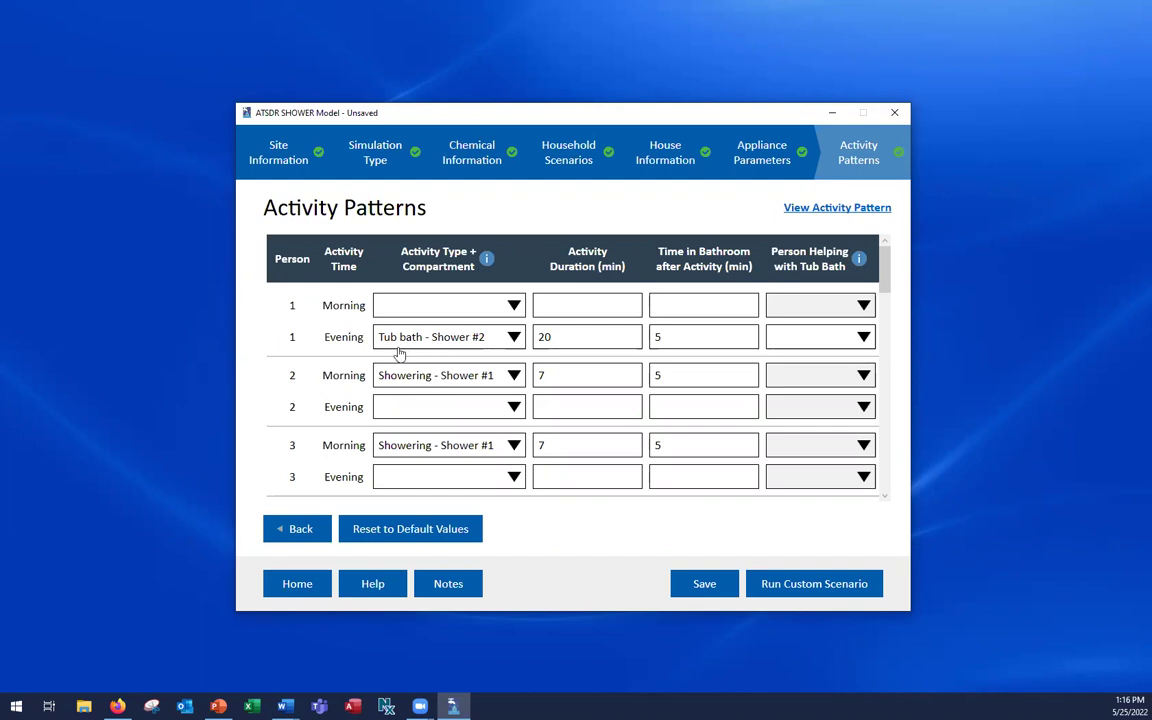
click(617, 339)
text(.5)
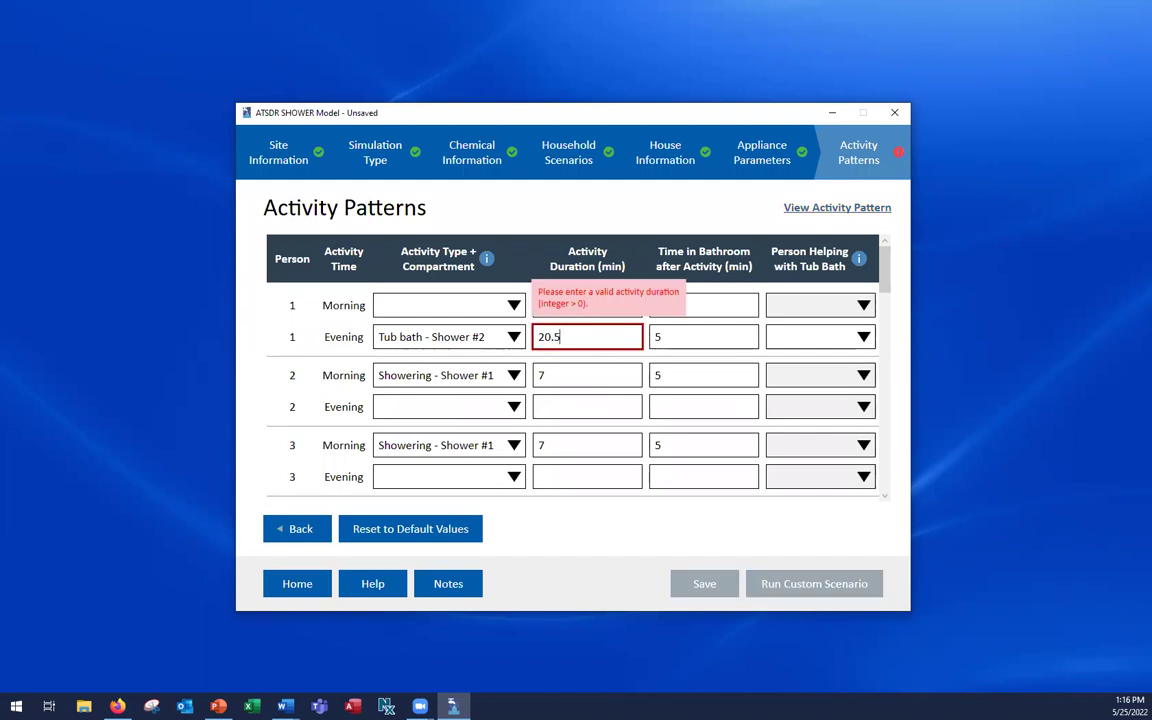
key(BackSpace)
key(BackSpace)
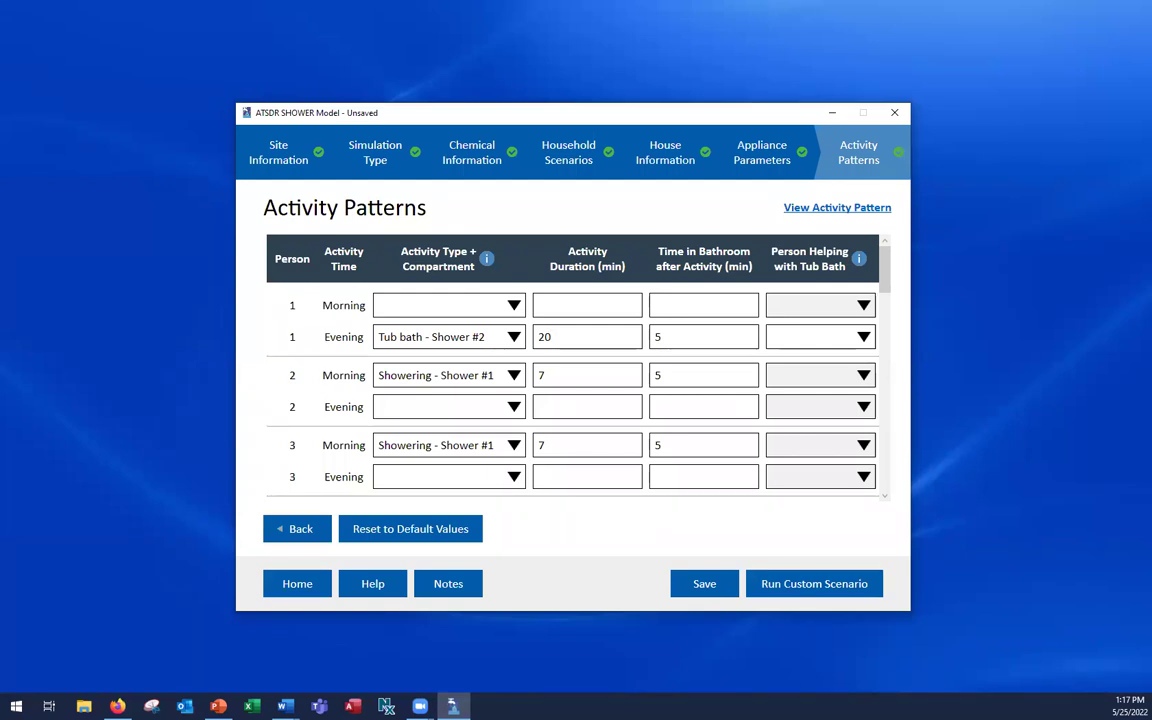
- Choose Person 2 as helper for Person 1's evening tub bath
click(861, 336)
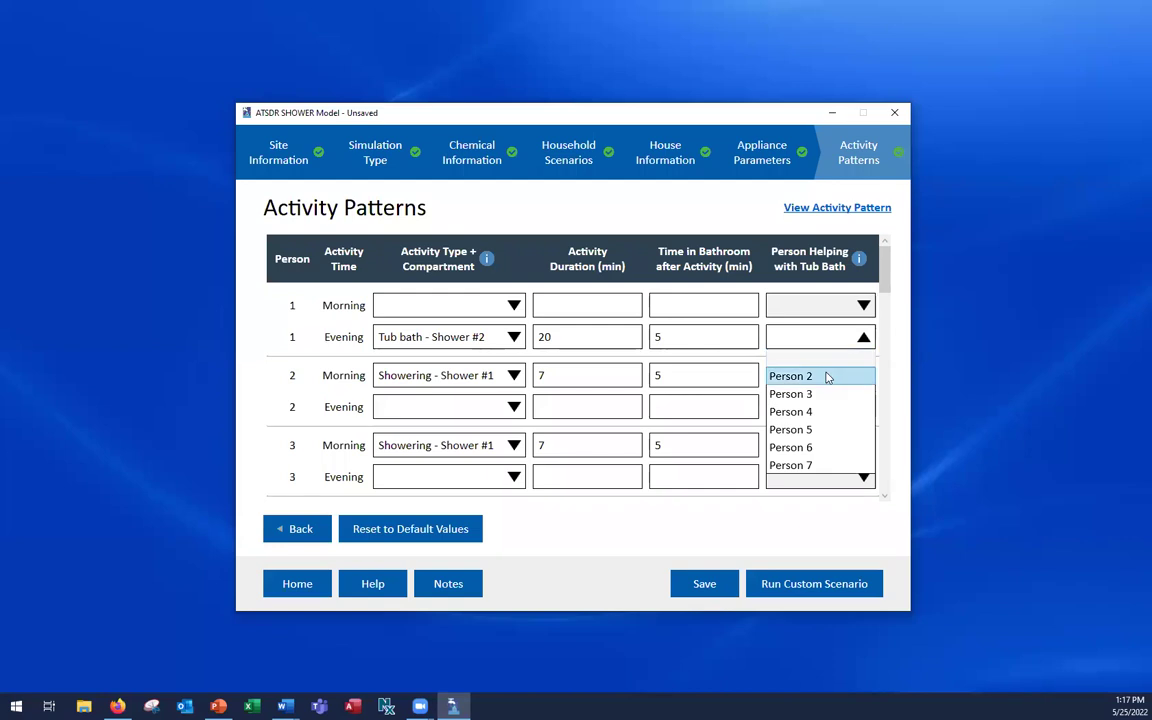
click(827, 377)
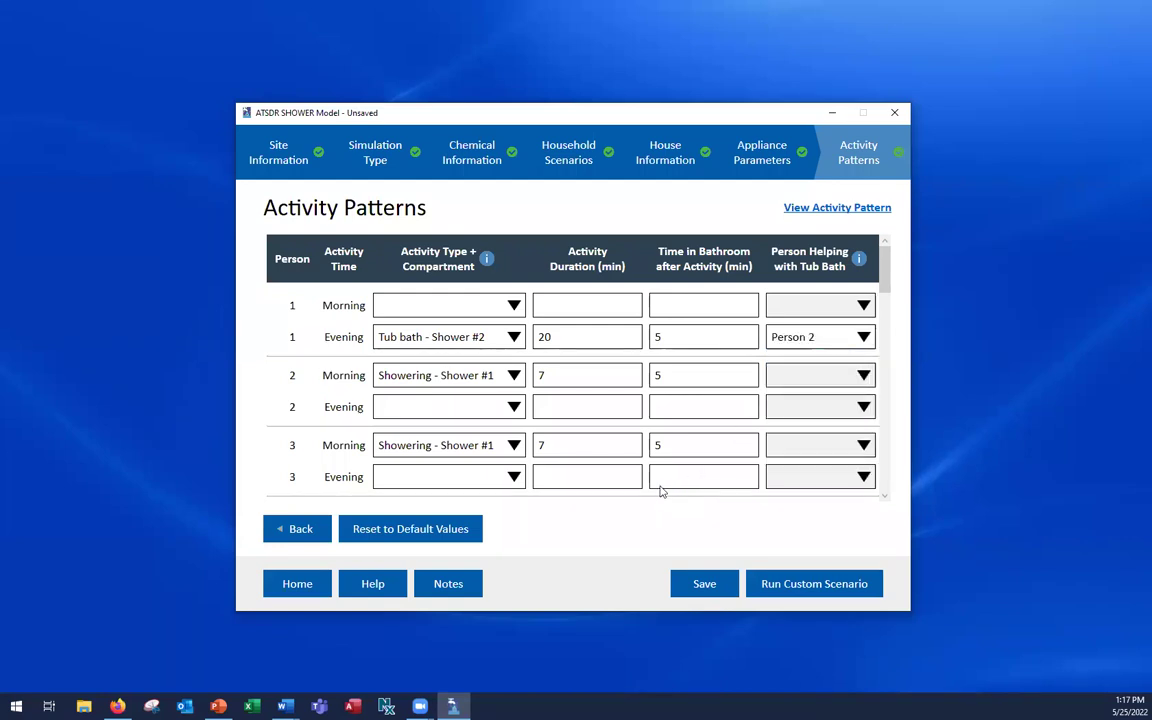
scroll(632, 479, down, 2)
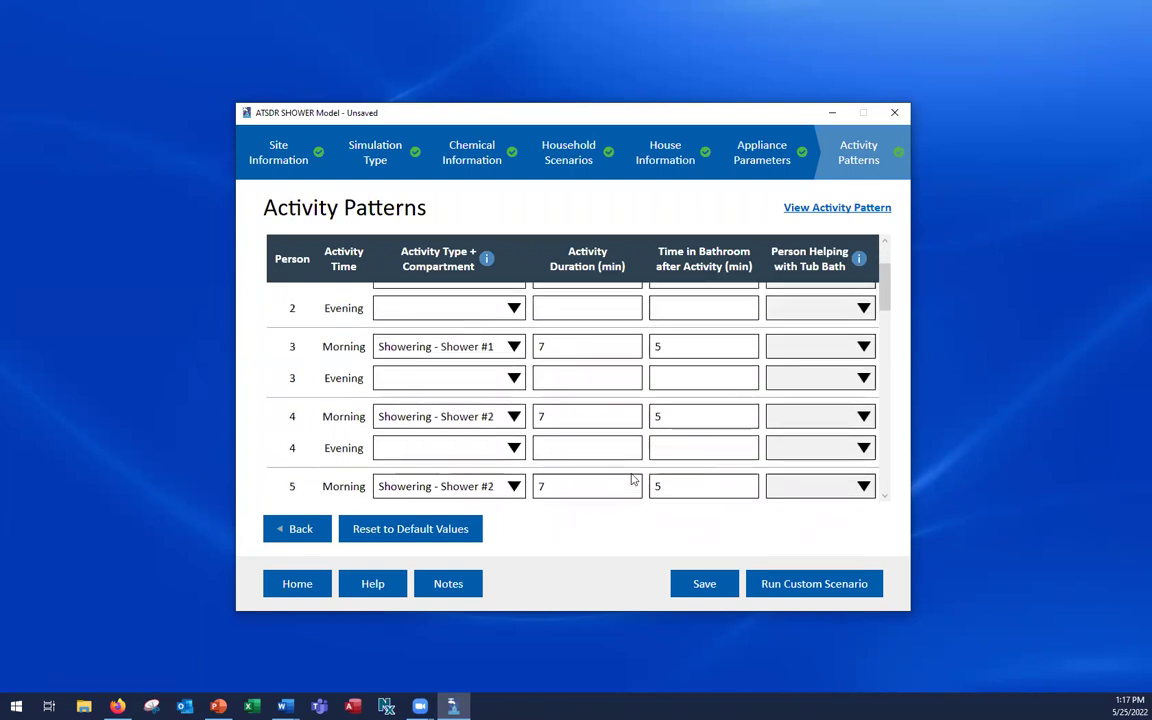
scroll(632, 479, down, 8)
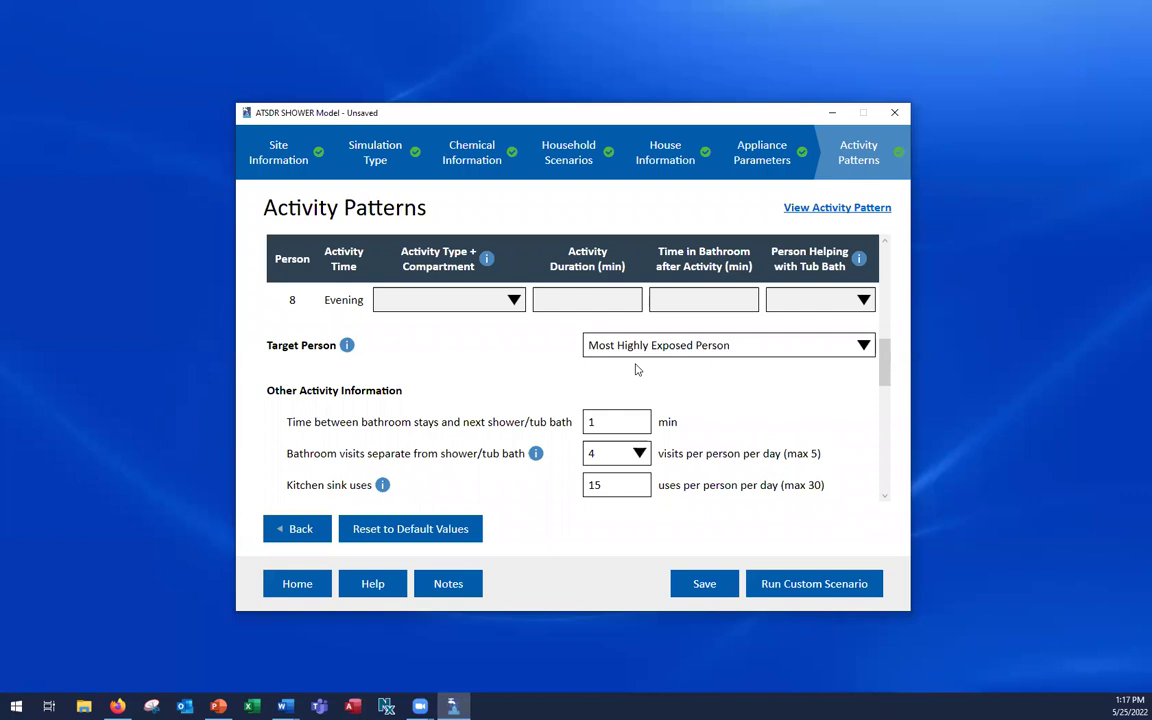
click(673, 351)
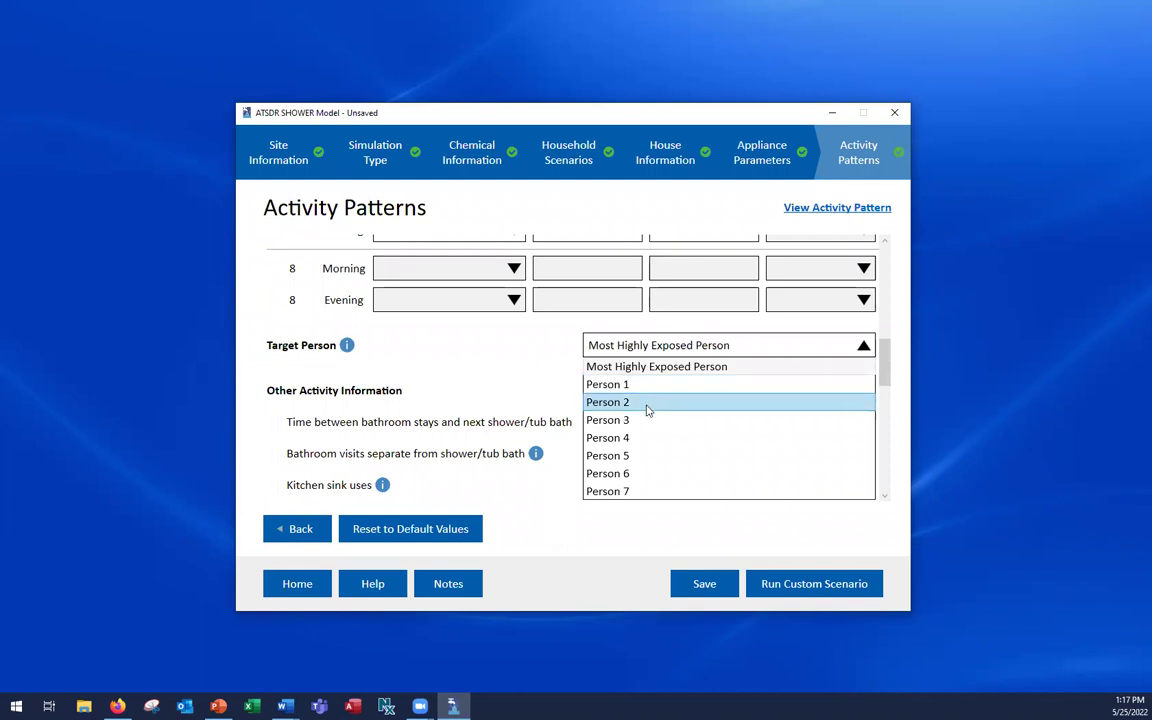
click(503, 382)
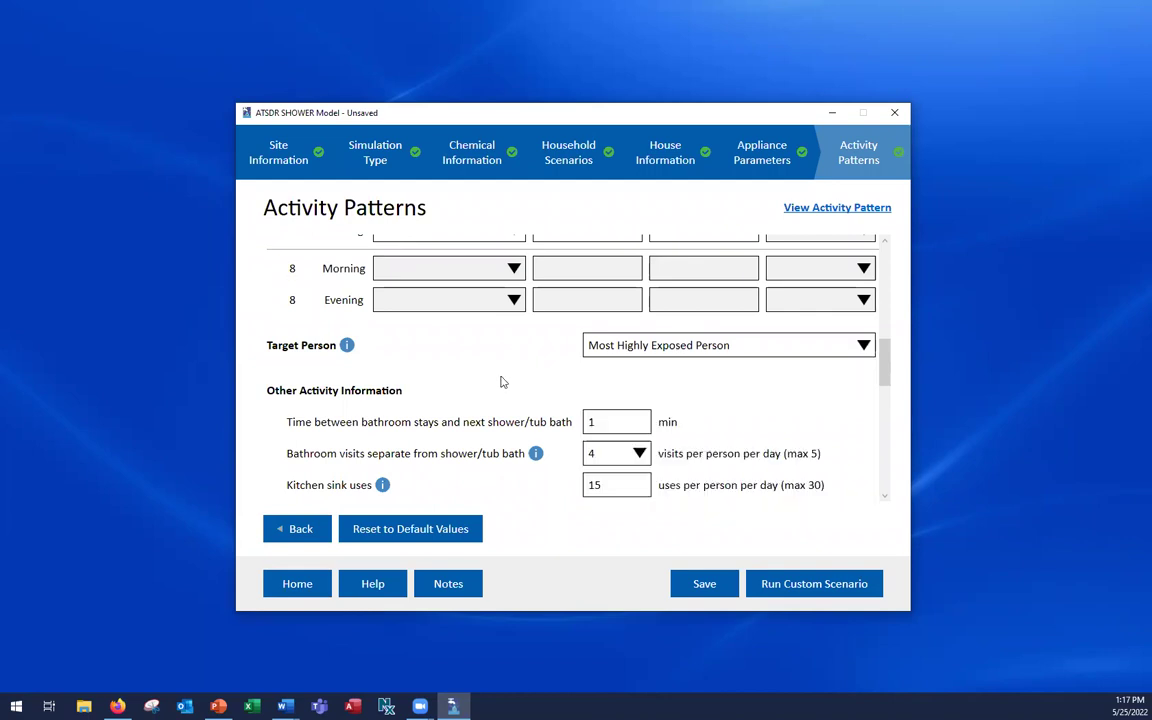
scroll(503, 382, down, 3)
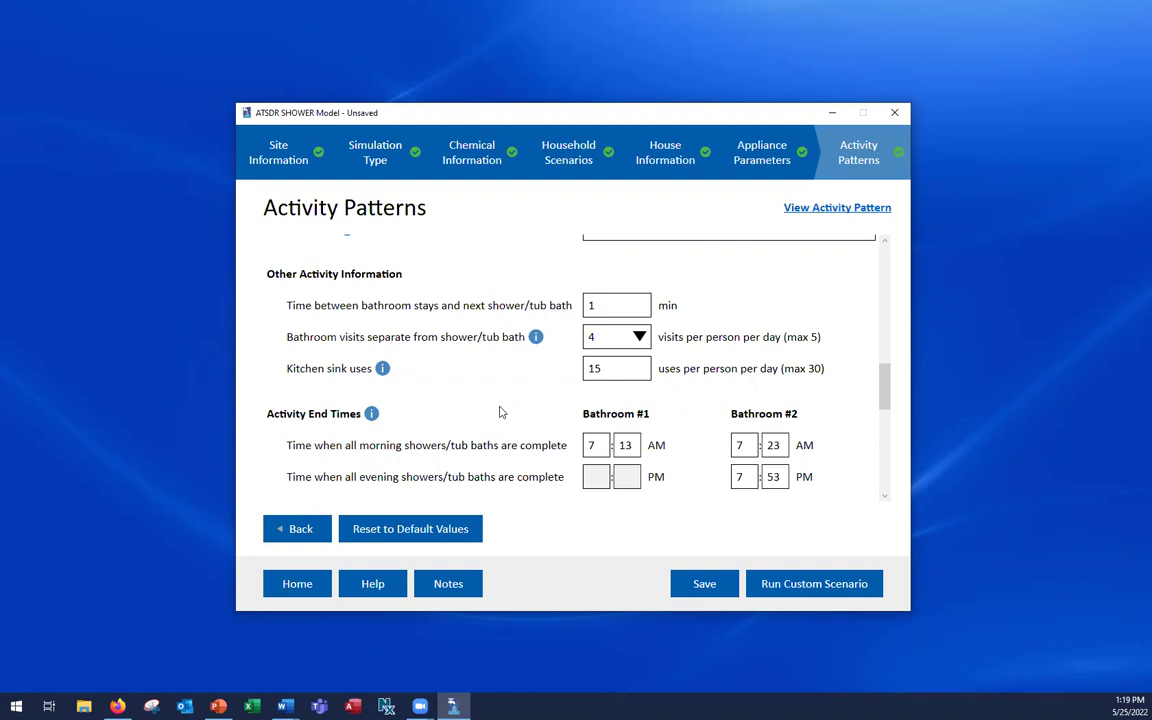
scroll(501, 412, down, 3)
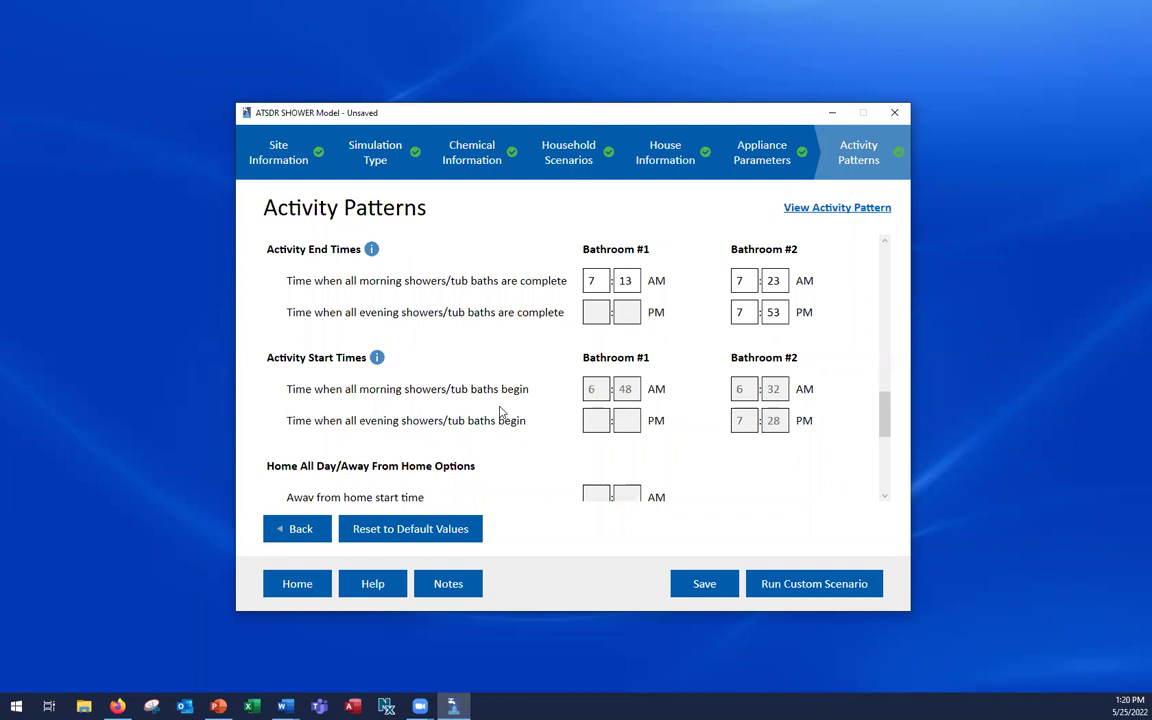
scroll(501, 412, down, 4)
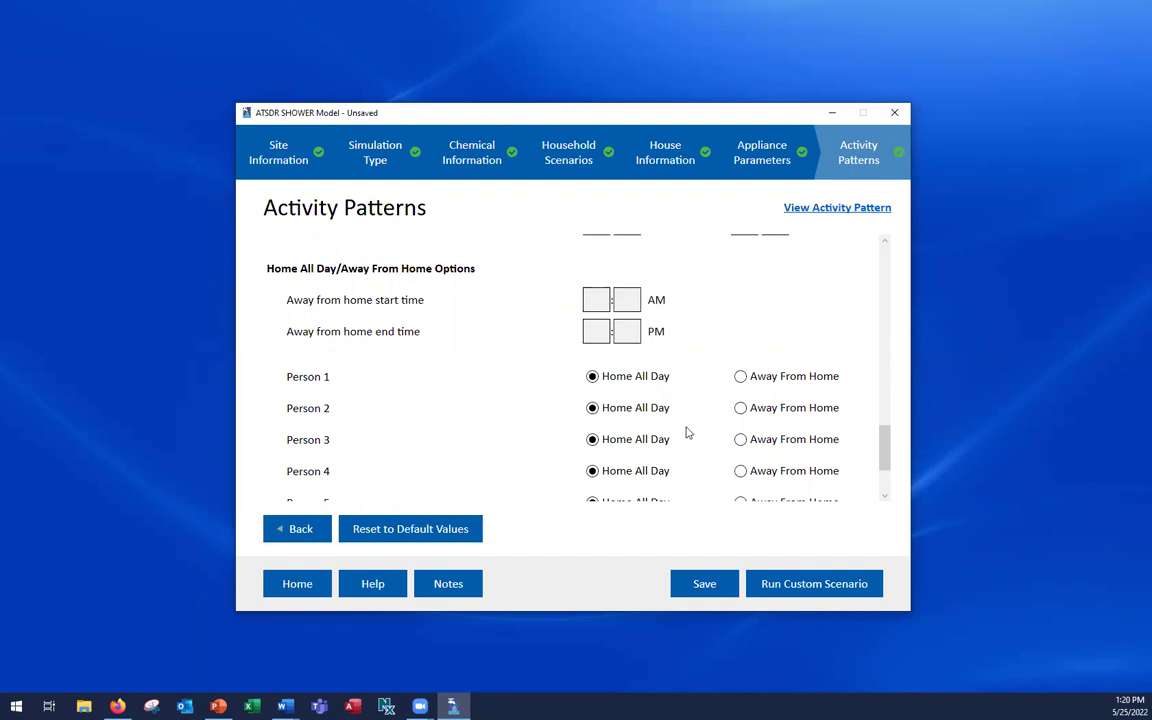
- Set Persons 3 and 4 to Away From Home (8:00 AM–6:00 PM) while Persons 1–2 stay home
click(740, 440)
click(740, 472)
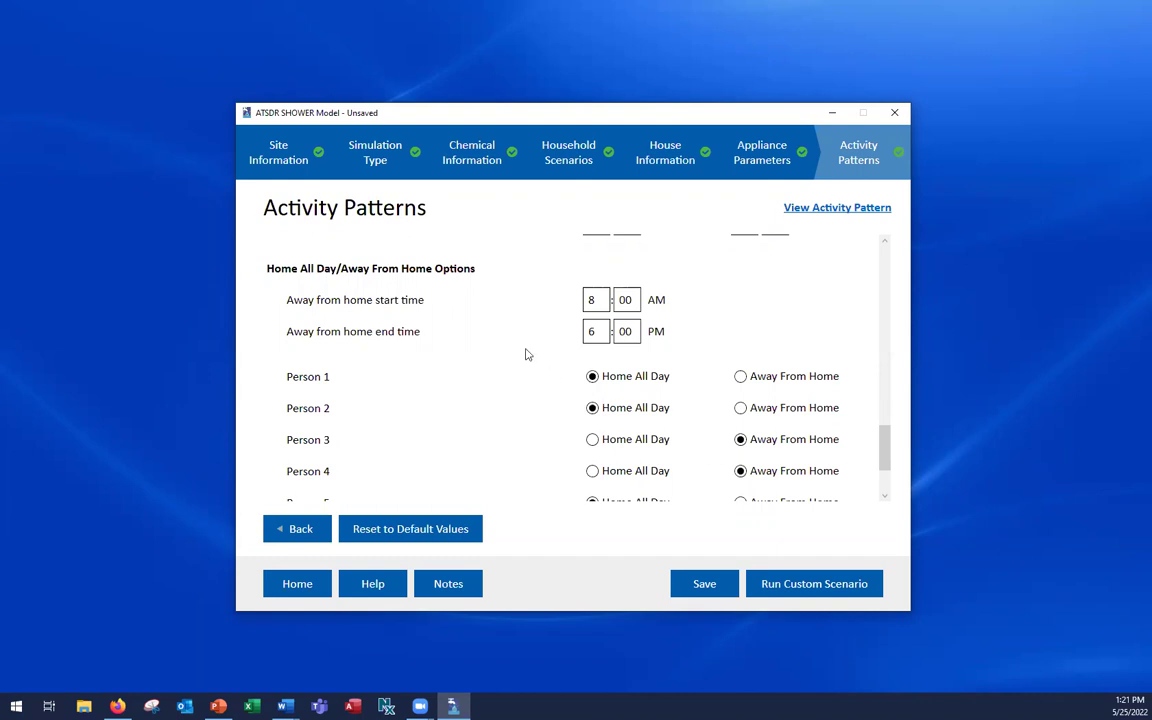
- Change the away-from-home start hour to 7, which triggers the morning-shower timing warning
double_click(591, 300)
text(7)
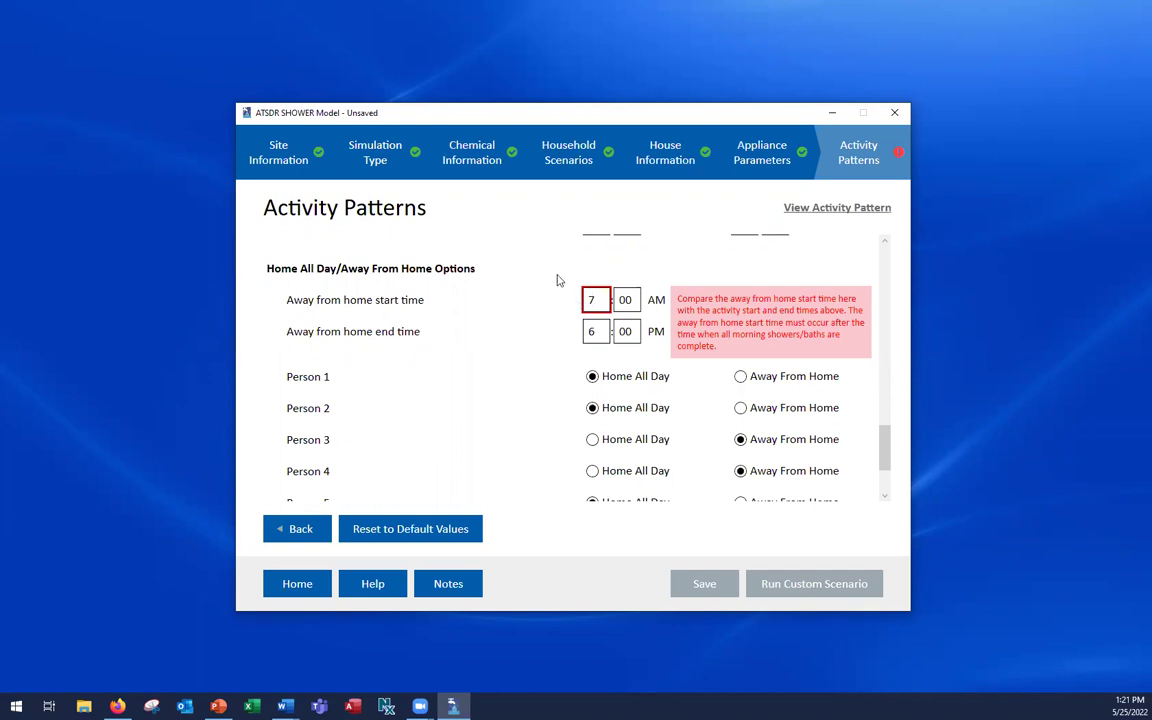
- Enter 30 for the away-from-home start minutes so the start time reads 7:30 AM
click(622, 299)
text(30)
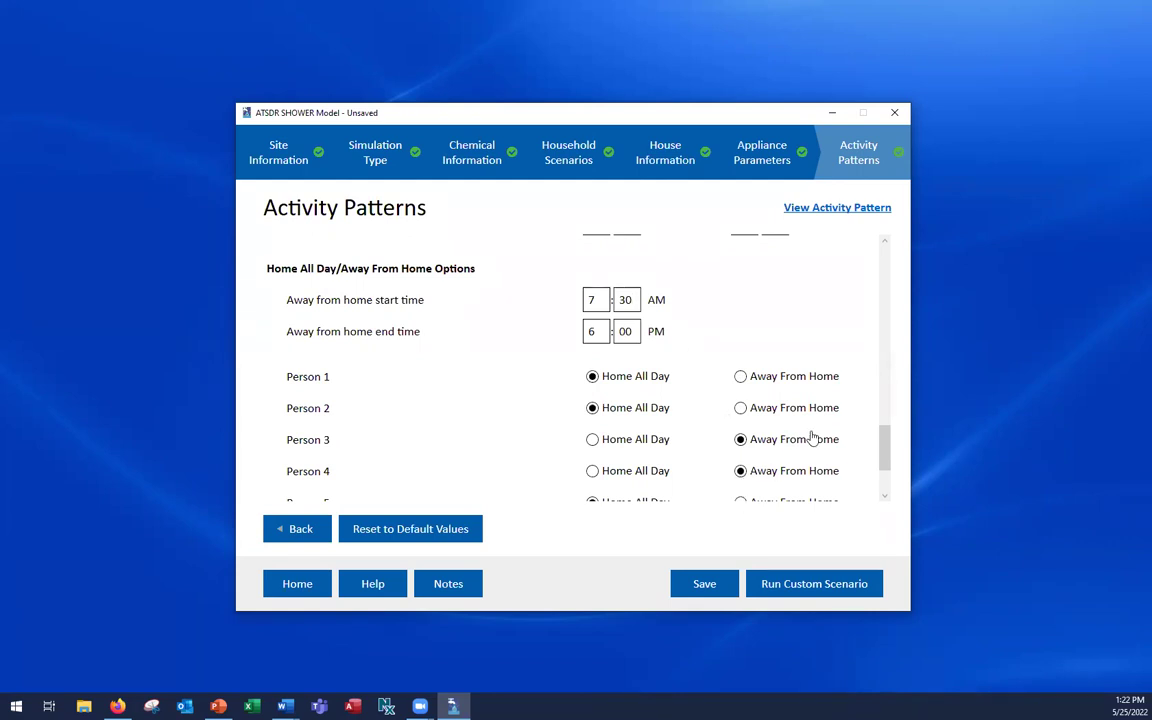
- Run the custom scenario to produce the Custom 7-Person Household, Seven morning showers report
click(811, 588)
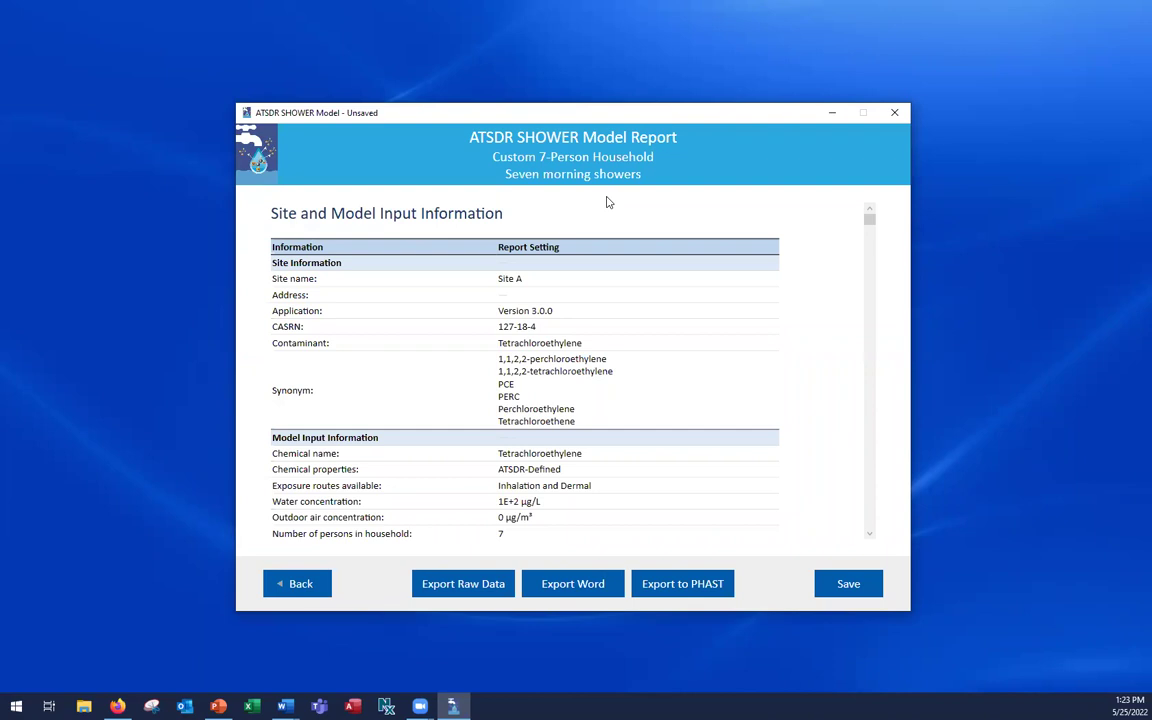
- Review Table 1's per-person concentrations at the top of the report
scroll(600, 300, down, 8)
scroll(587, 307, down, 1)
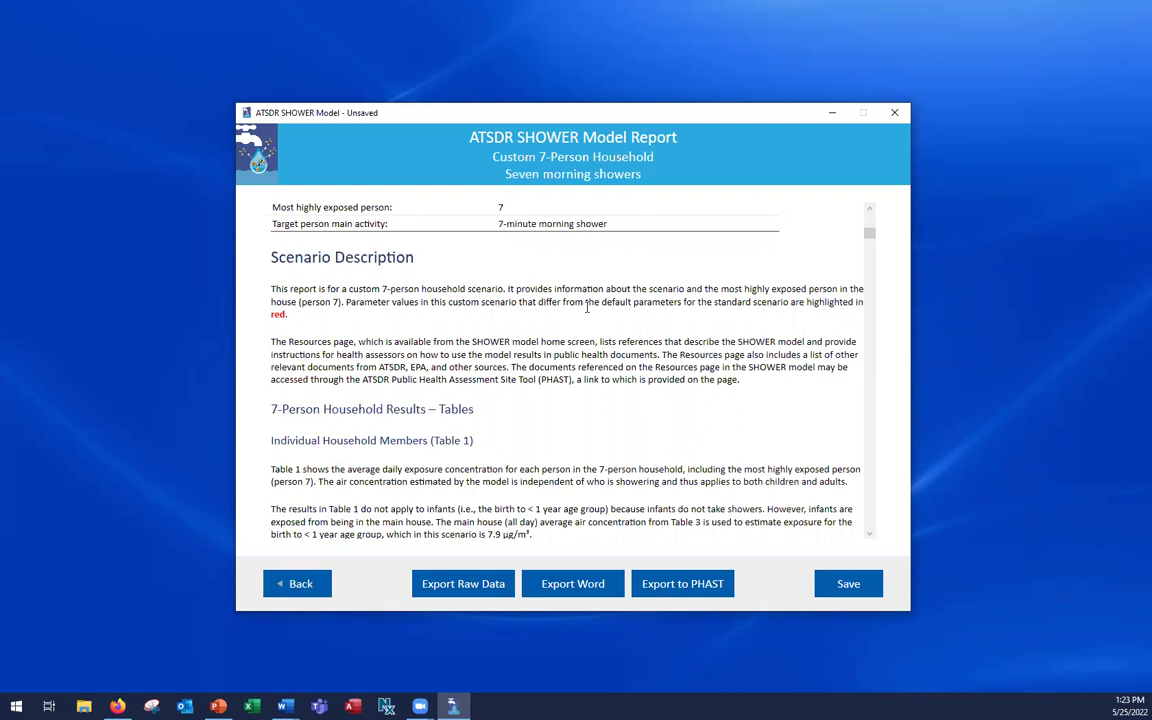
scroll(587, 307, up, 1)
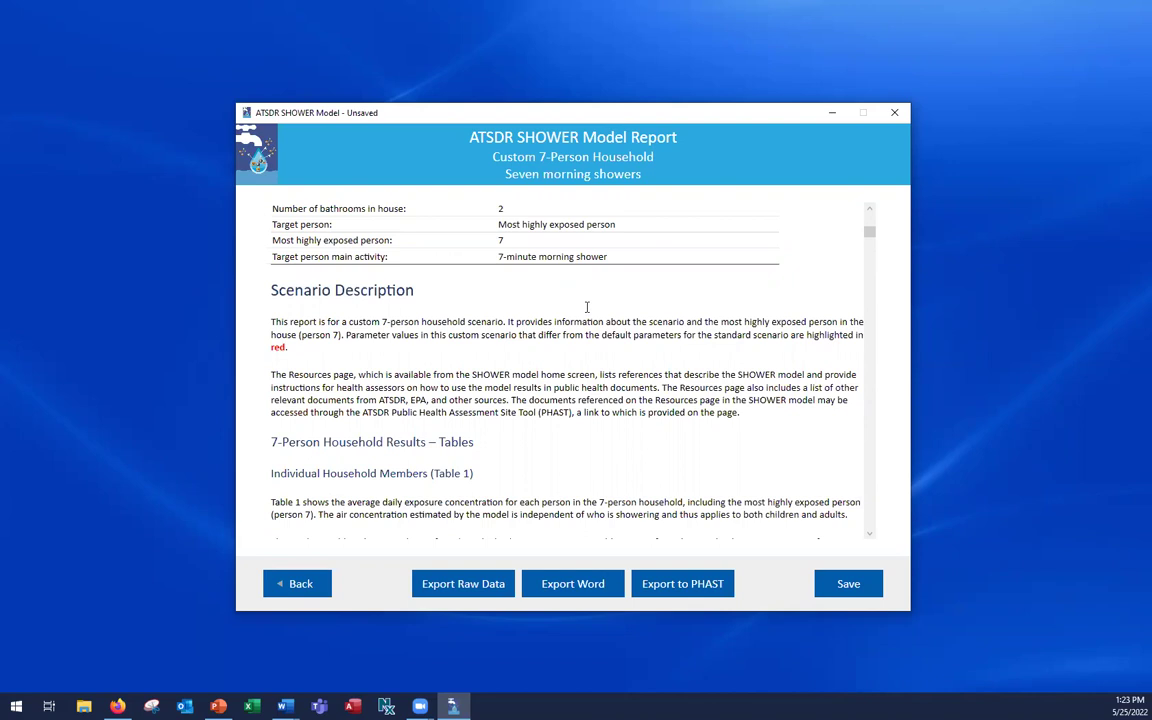
scroll(587, 307, up, 2)
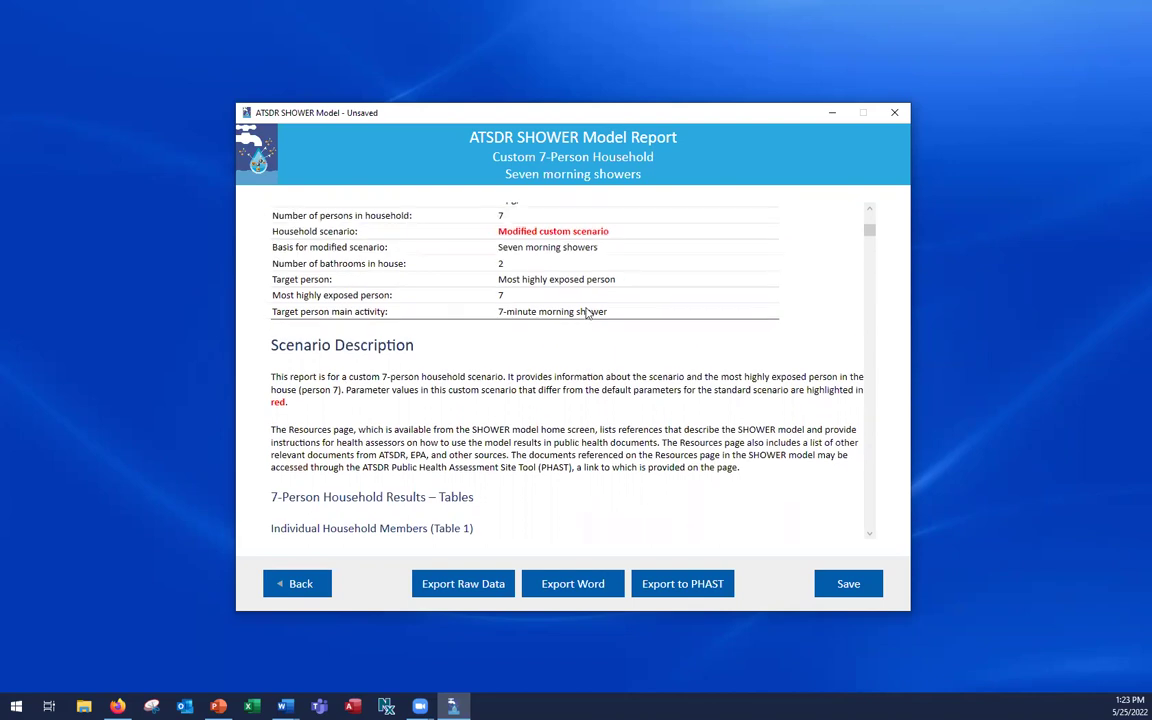
scroll(587, 309, up, 3)
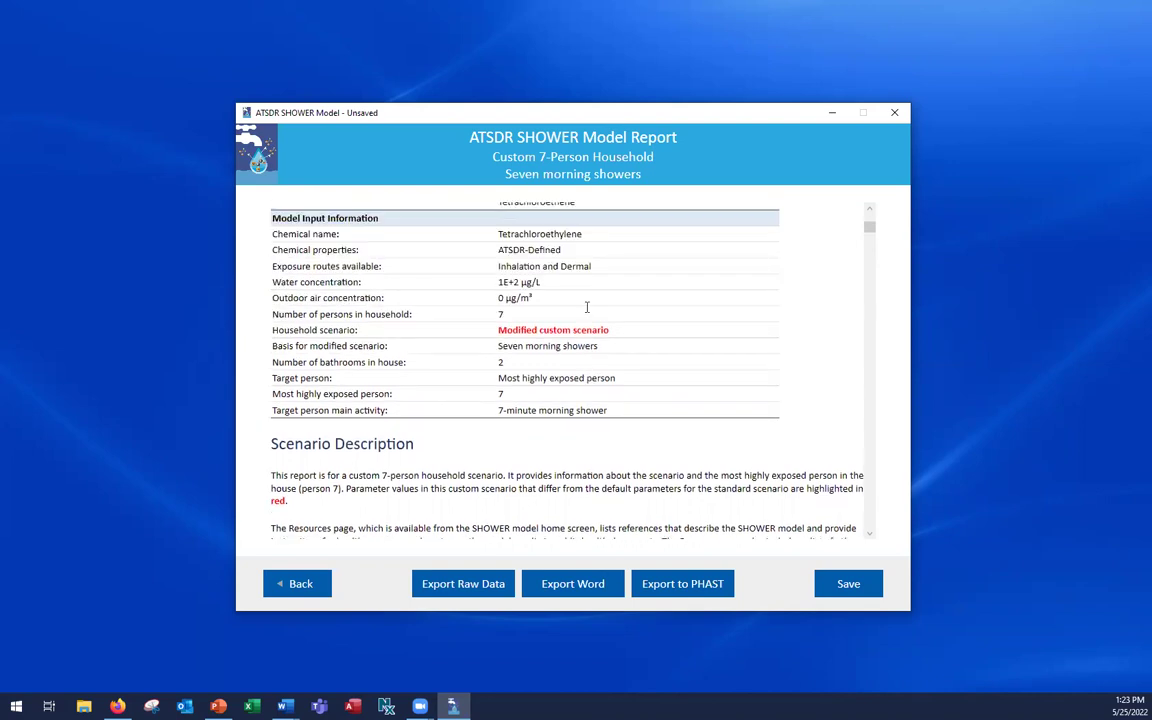
scroll(587, 307, down, 7)
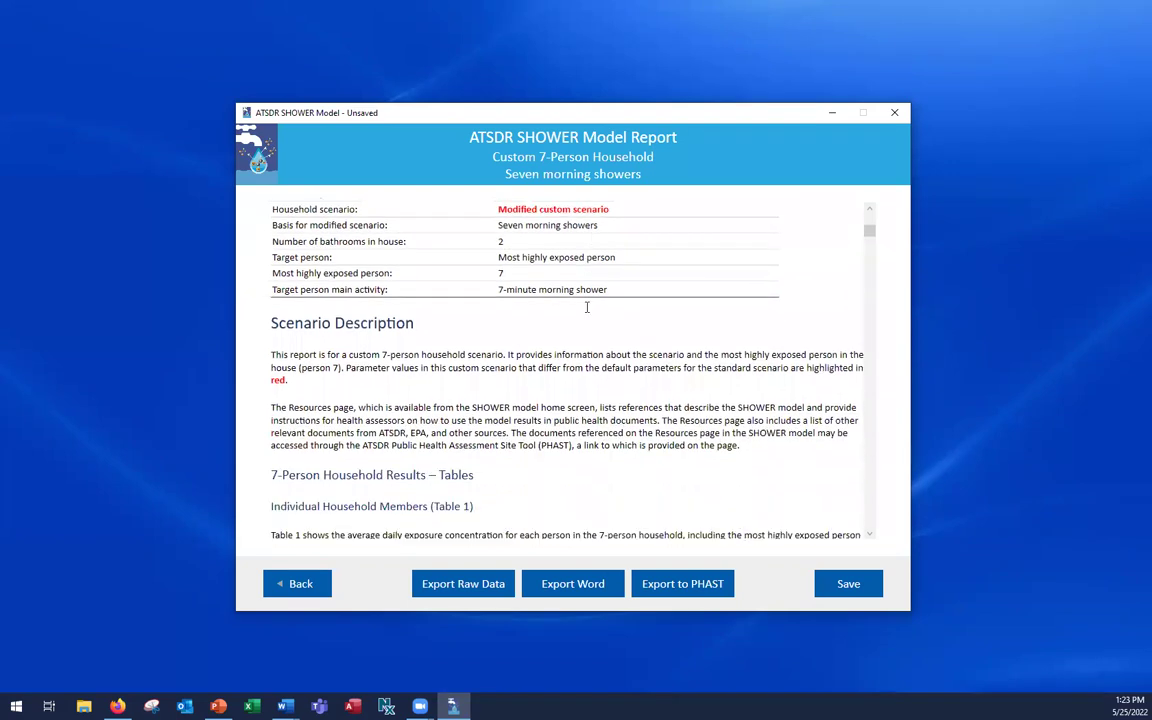
scroll(587, 305, down, 8)
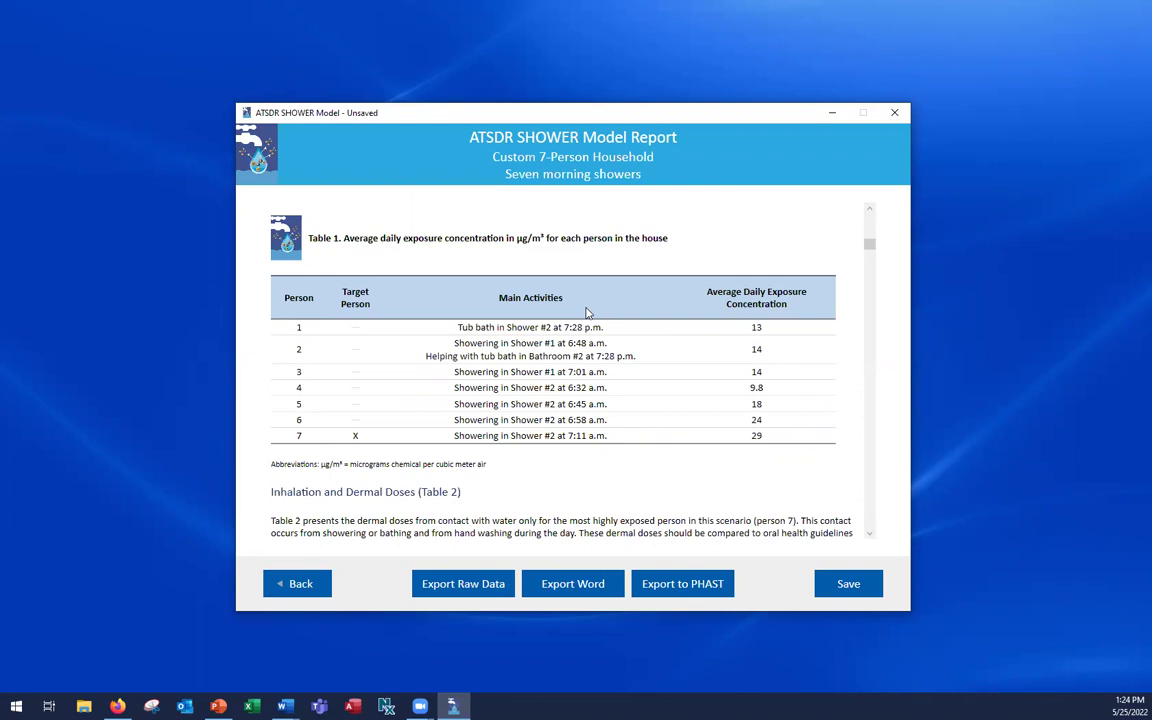
- Scroll through Tables 2 and 3 to Table 4: 57% shower, 40% main house exposure
scroll(587, 313, down, 5)
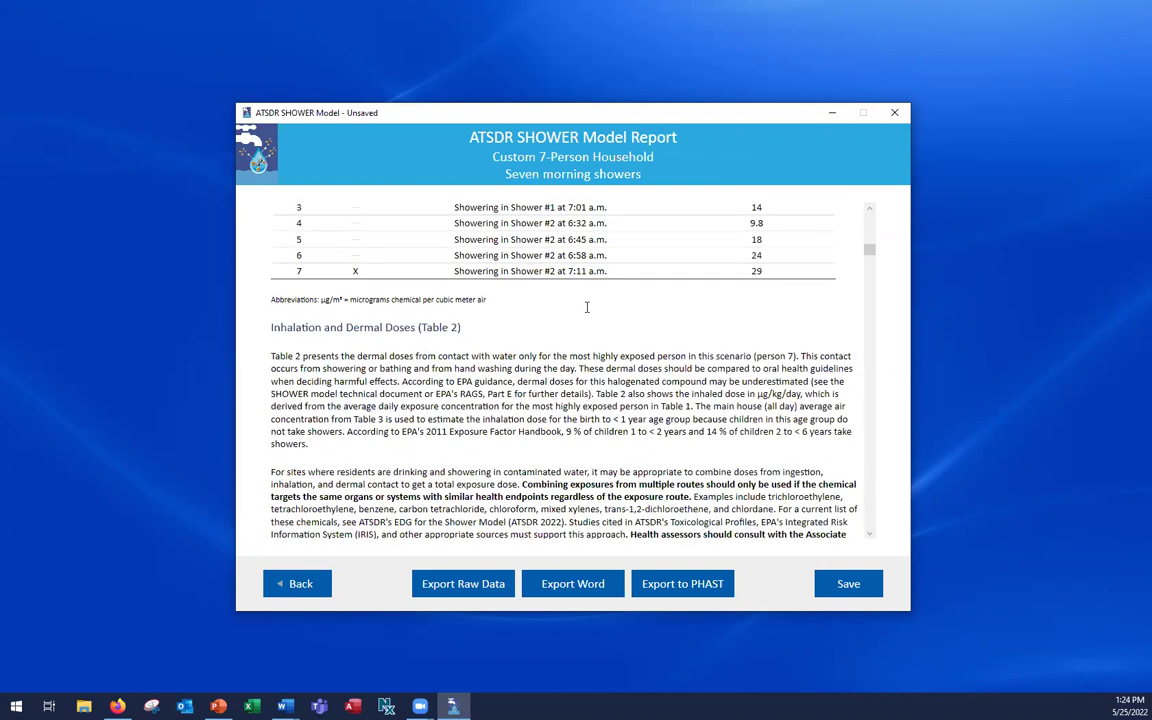
scroll(587, 310, down, 3)
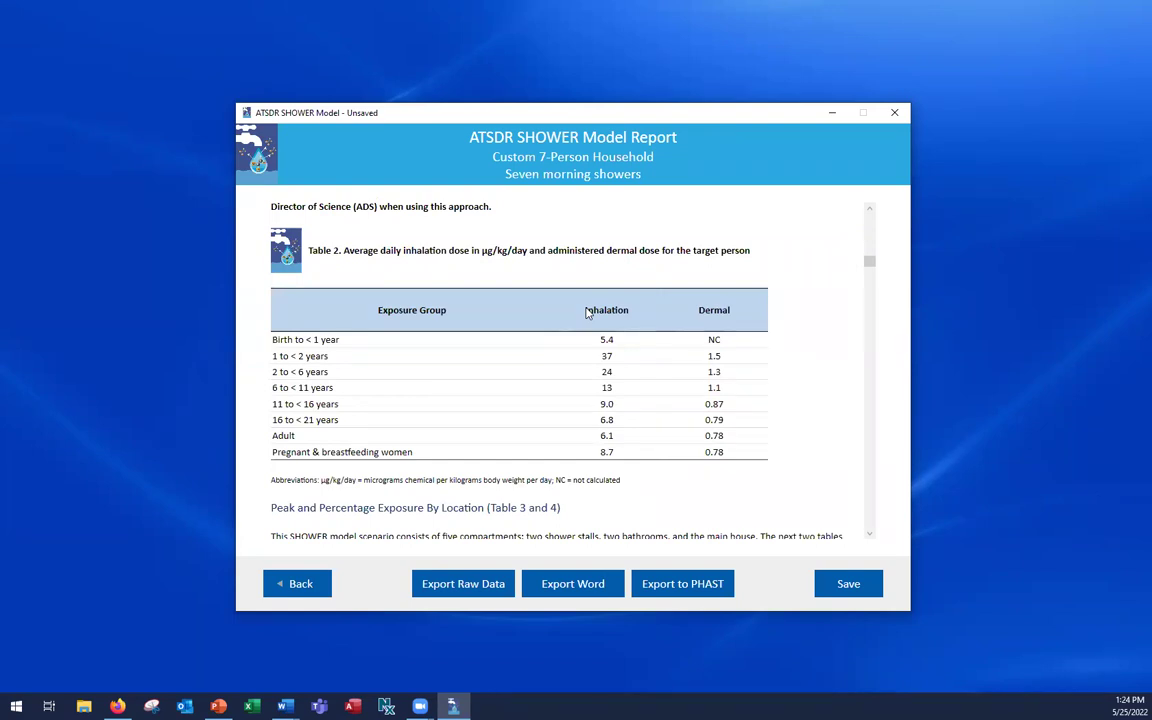
scroll(587, 313, down, 7)
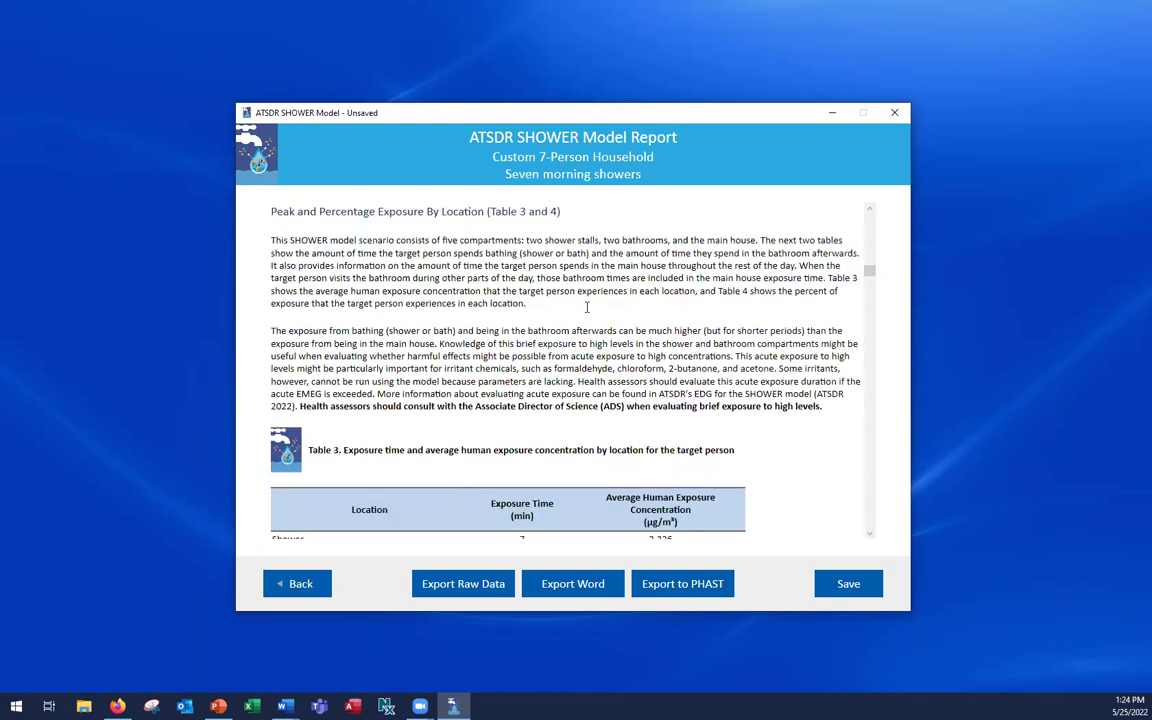
scroll(587, 313, down, 2)
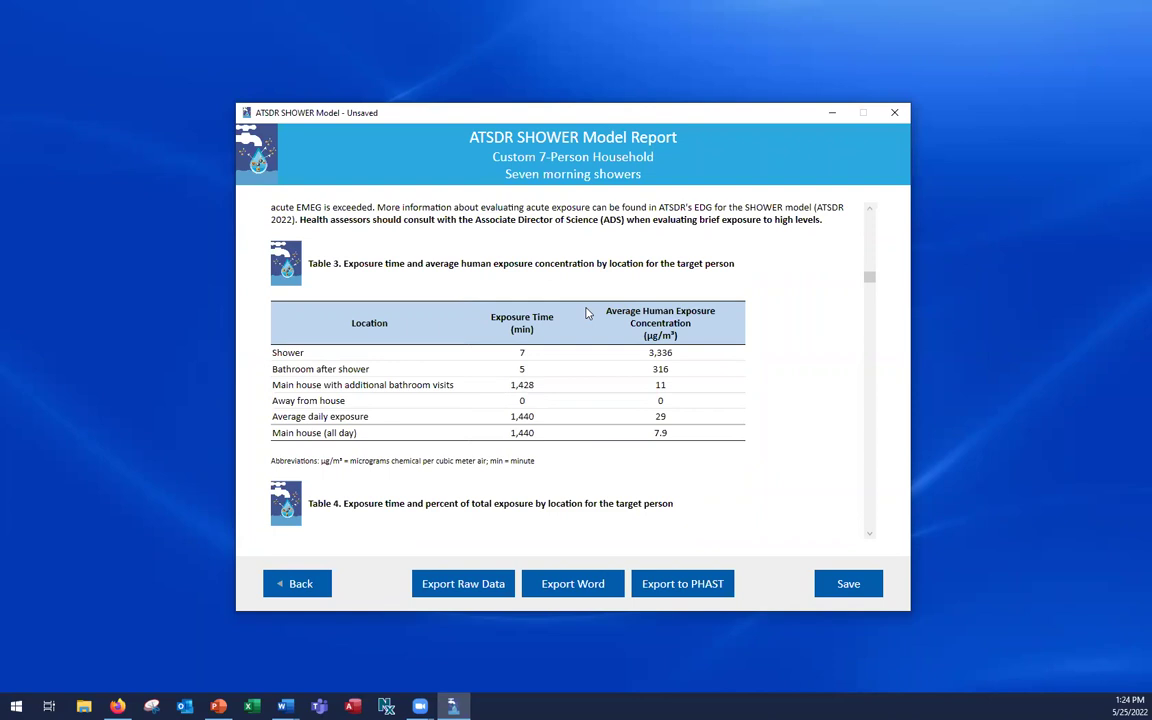
scroll(588, 313, down, 3)
scroll(587, 307, down, 2)
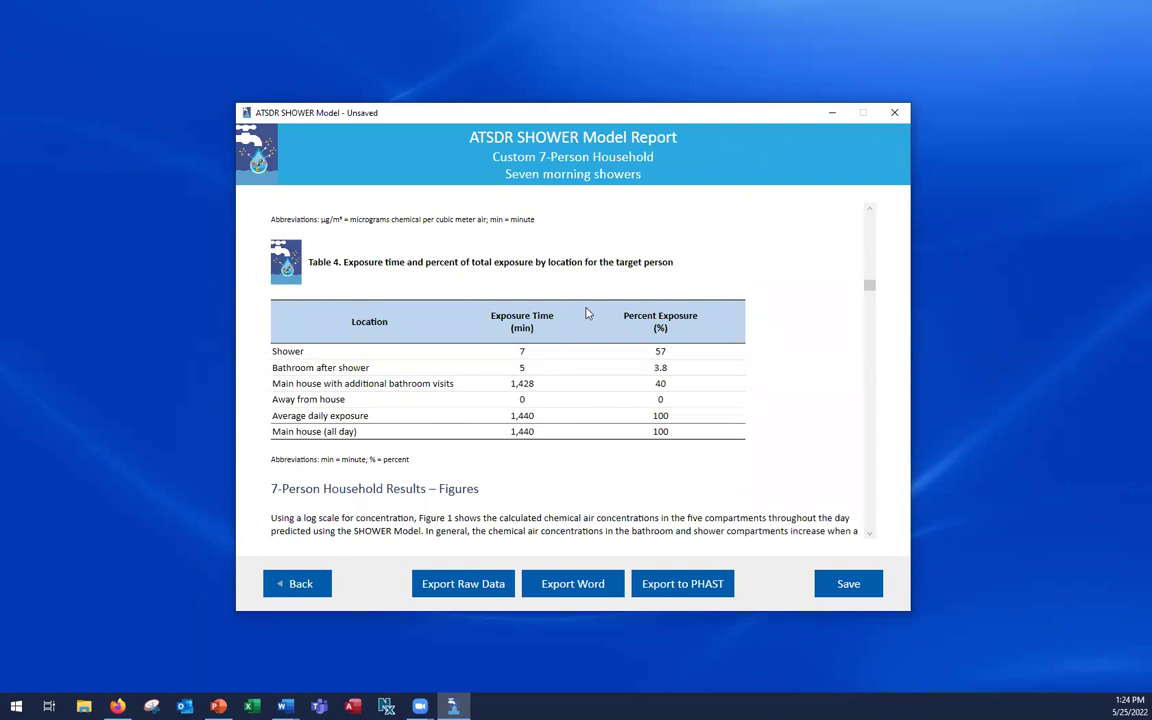
- Scroll past the Figure 1 and 2 air-concentration charts to References and Table 5 chemical properties
scroll(588, 313, down, 5)
scroll(588, 313, down, 3)
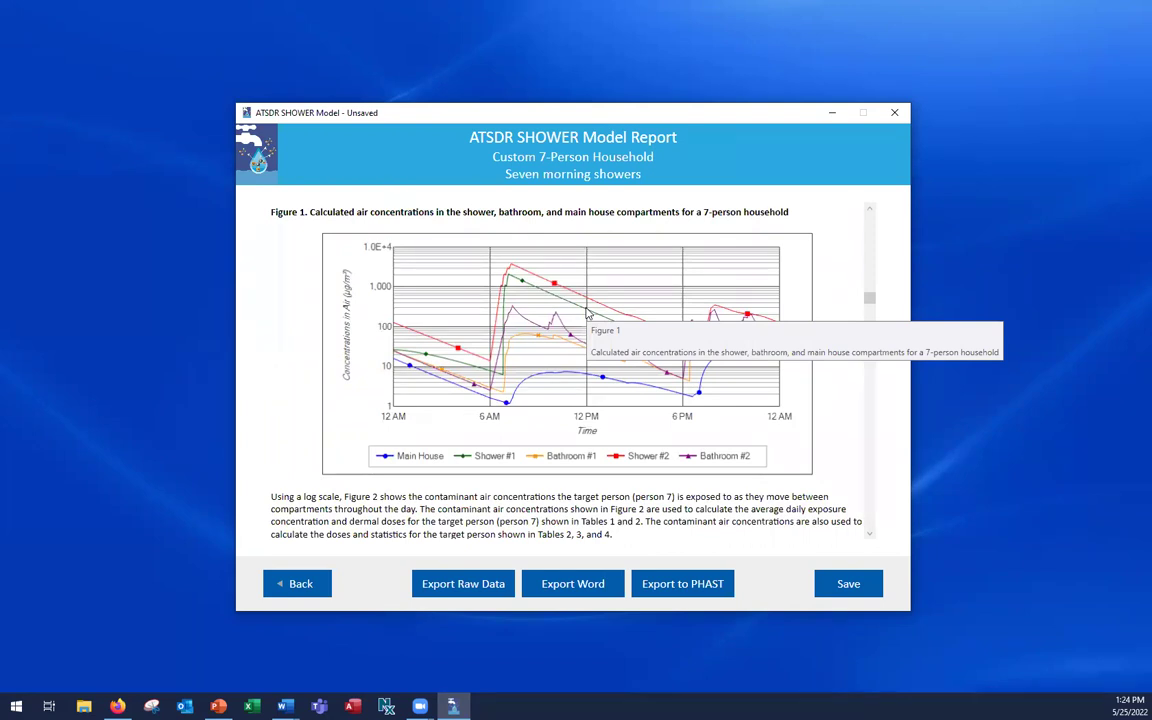
scroll(588, 313, down, 5)
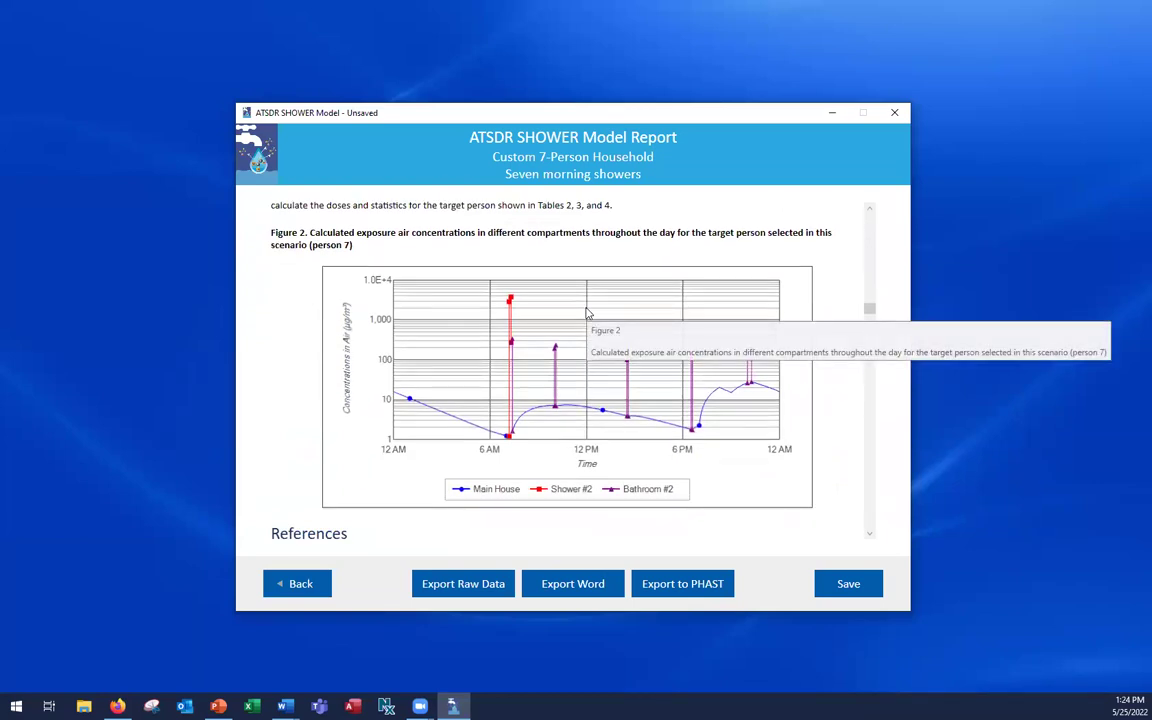
scroll(588, 313, down, 5)
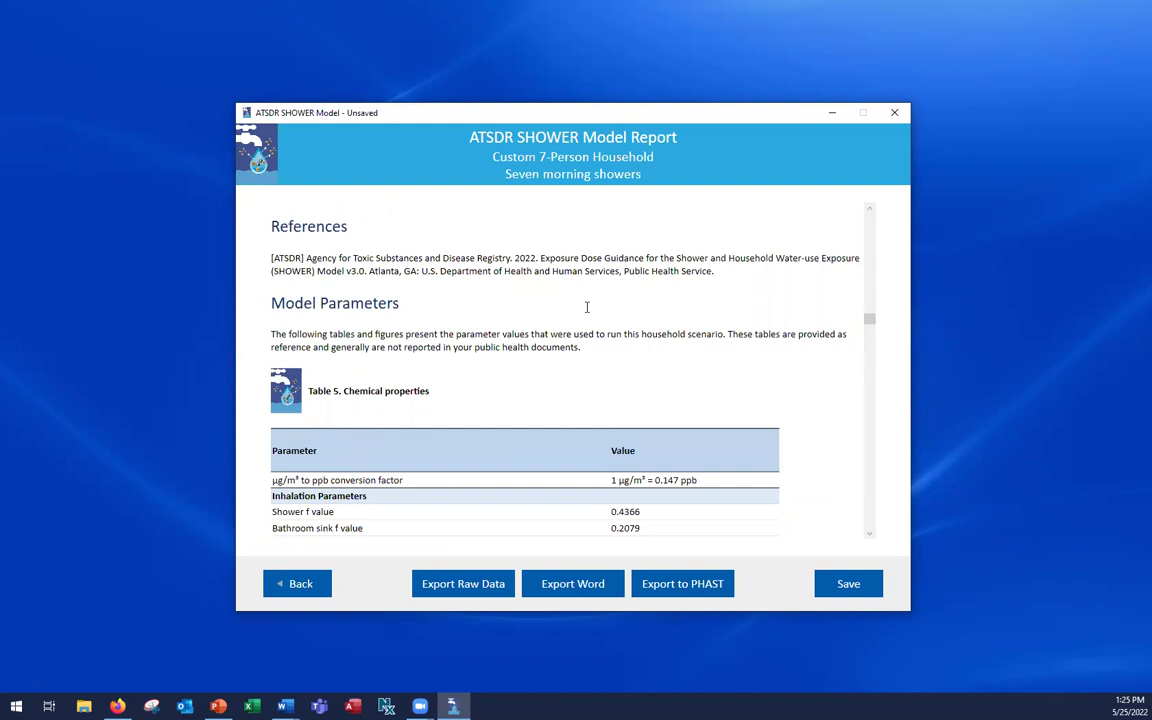
- Scroll through Tables 5–7, with Bathroom #1 at 21.7473 m³ and 1 ACH, to Table 8
scroll(587, 307, down, 10)
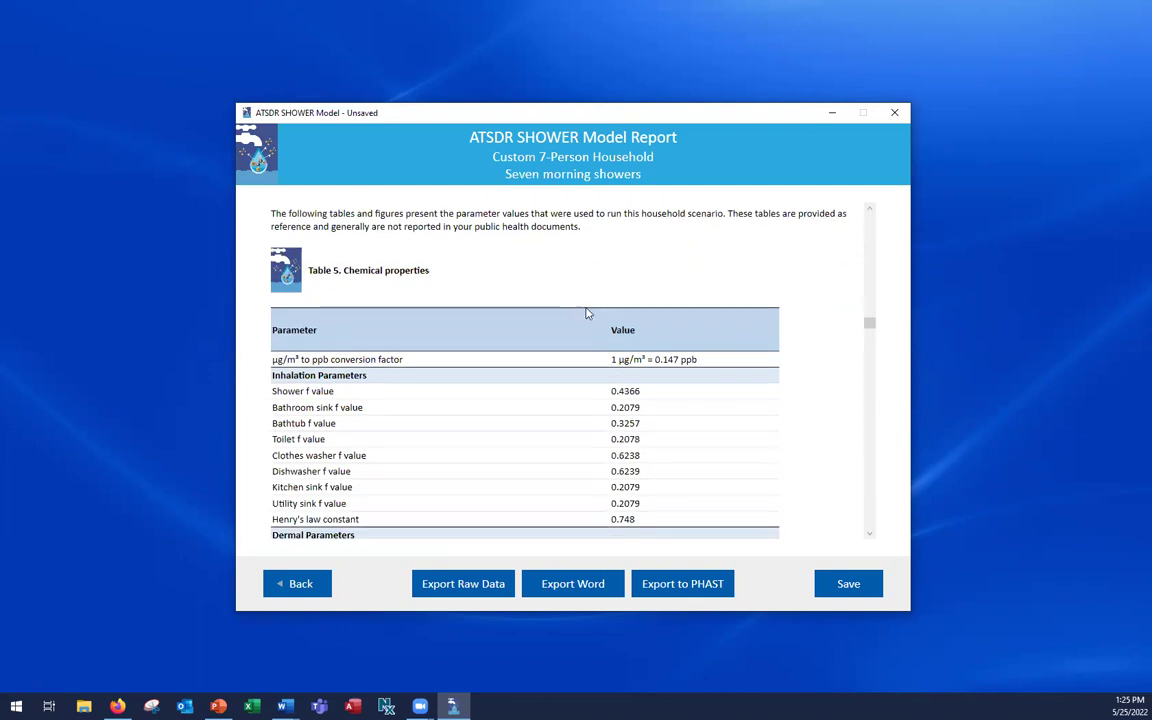
scroll(587, 313, down, 10)
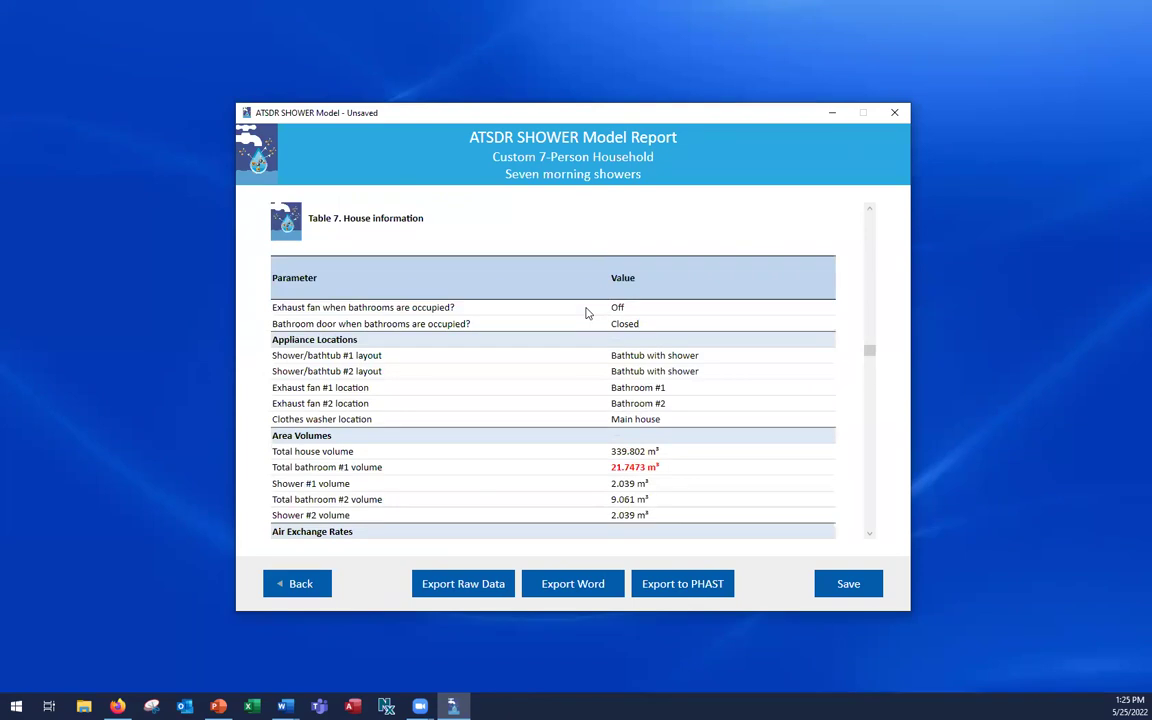
scroll(587, 313, down, 2)
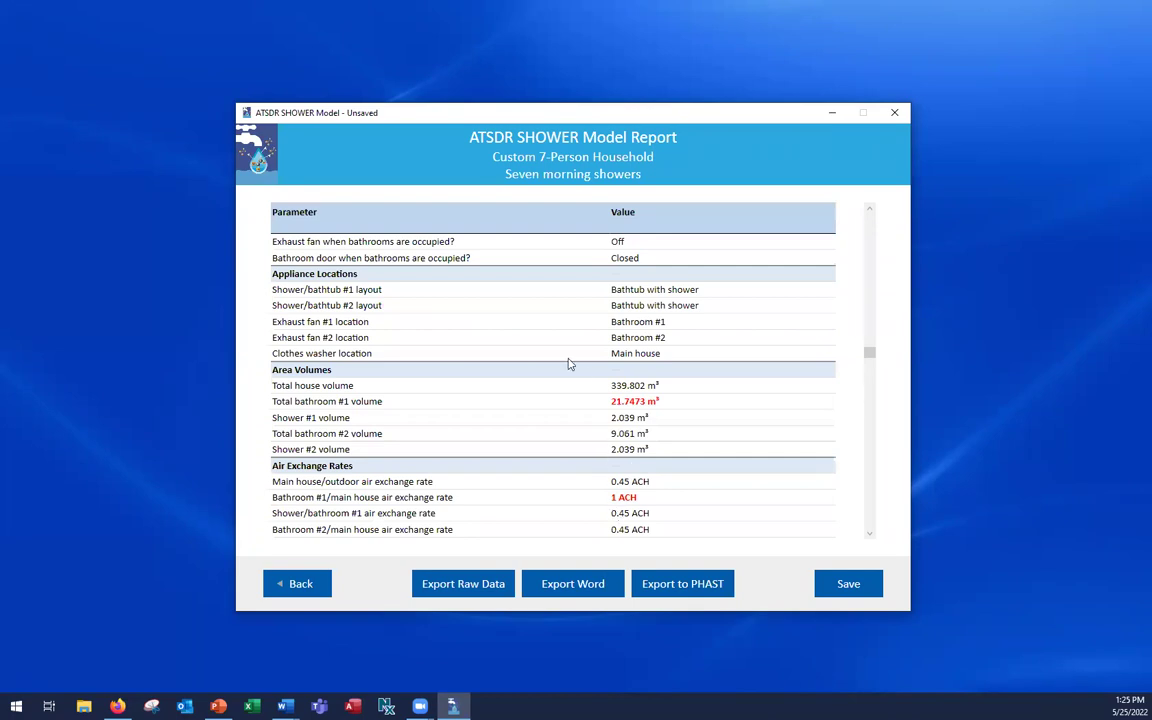
scroll(568, 364, down, 10)
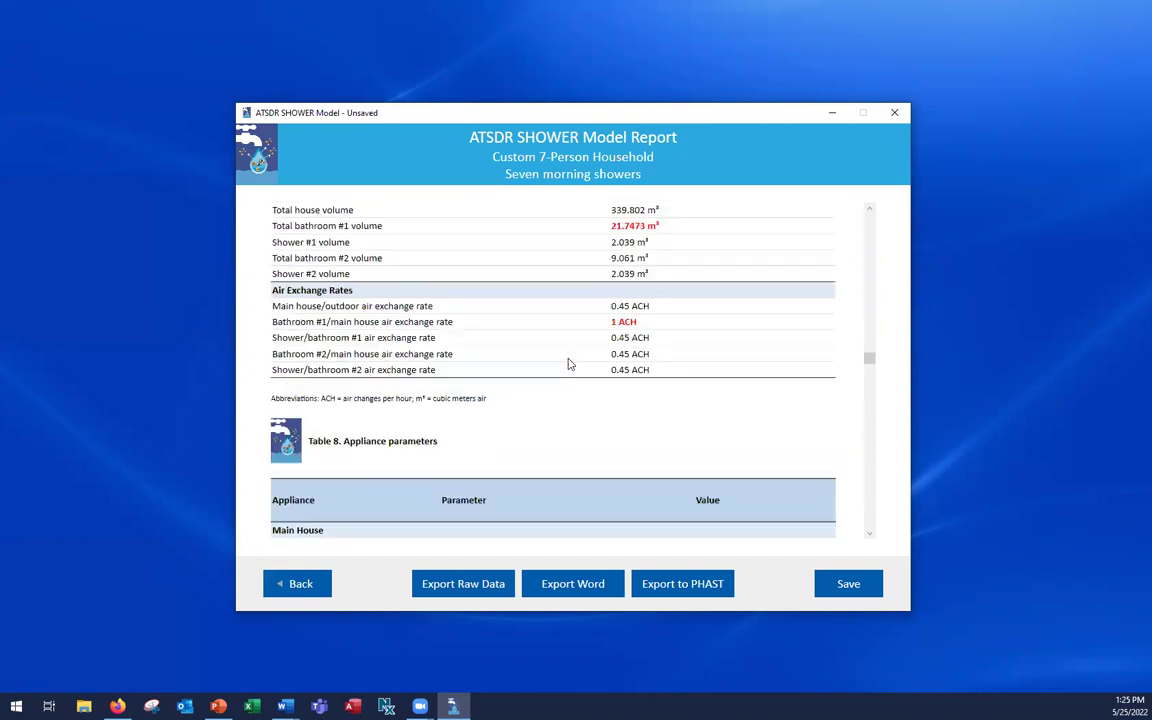
- Scroll through activity Tables 12a–12g to Figure 3, which names person 7 as target person
drag(869, 375, 867, 413)
scroll(867, 413, down, 2)
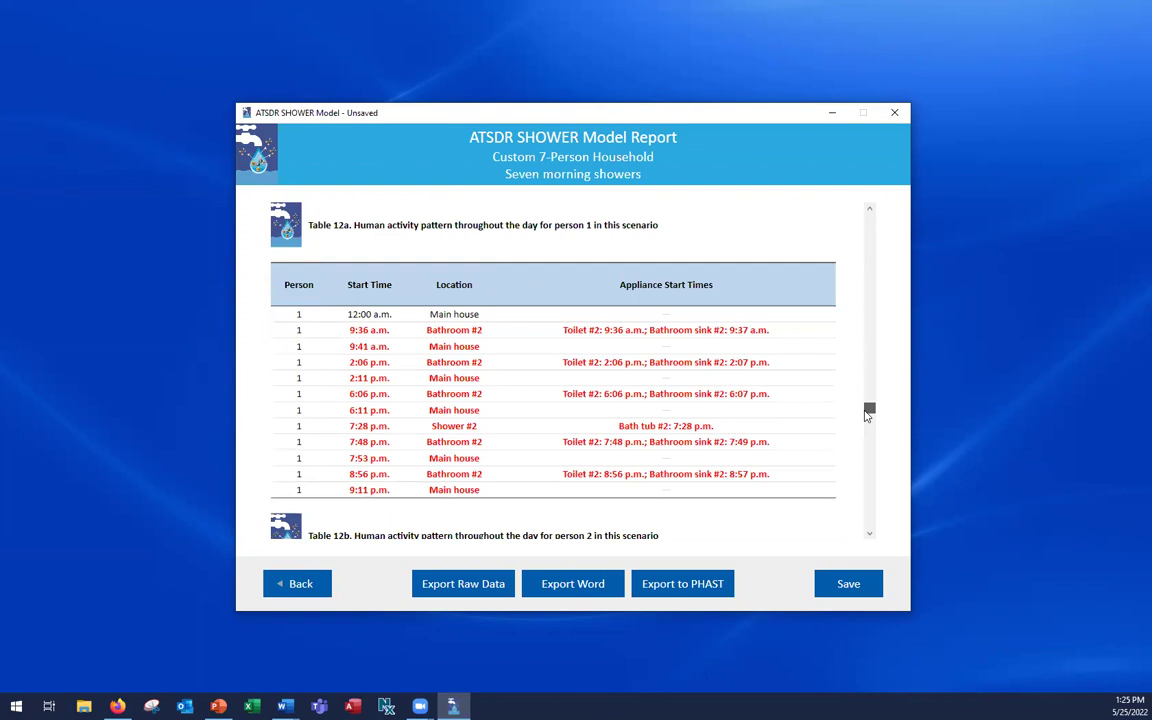
scroll(649, 368, up, 2)
scroll(649, 368, down, 2)
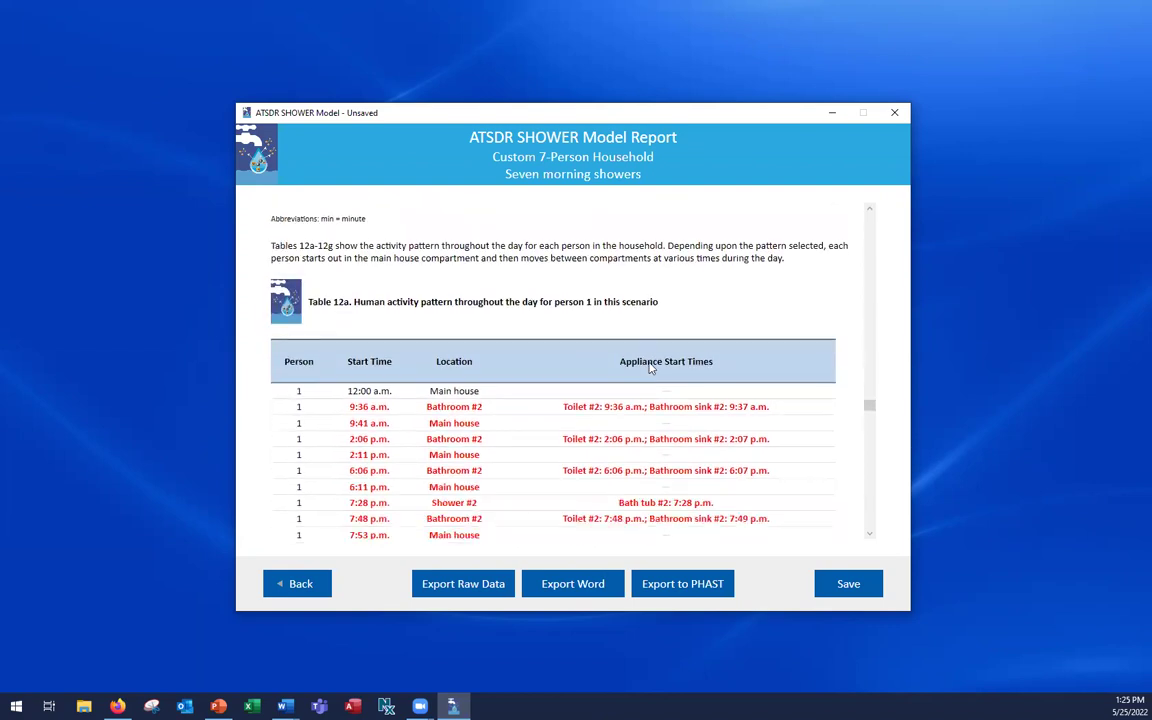
scroll(649, 368, down, 1)
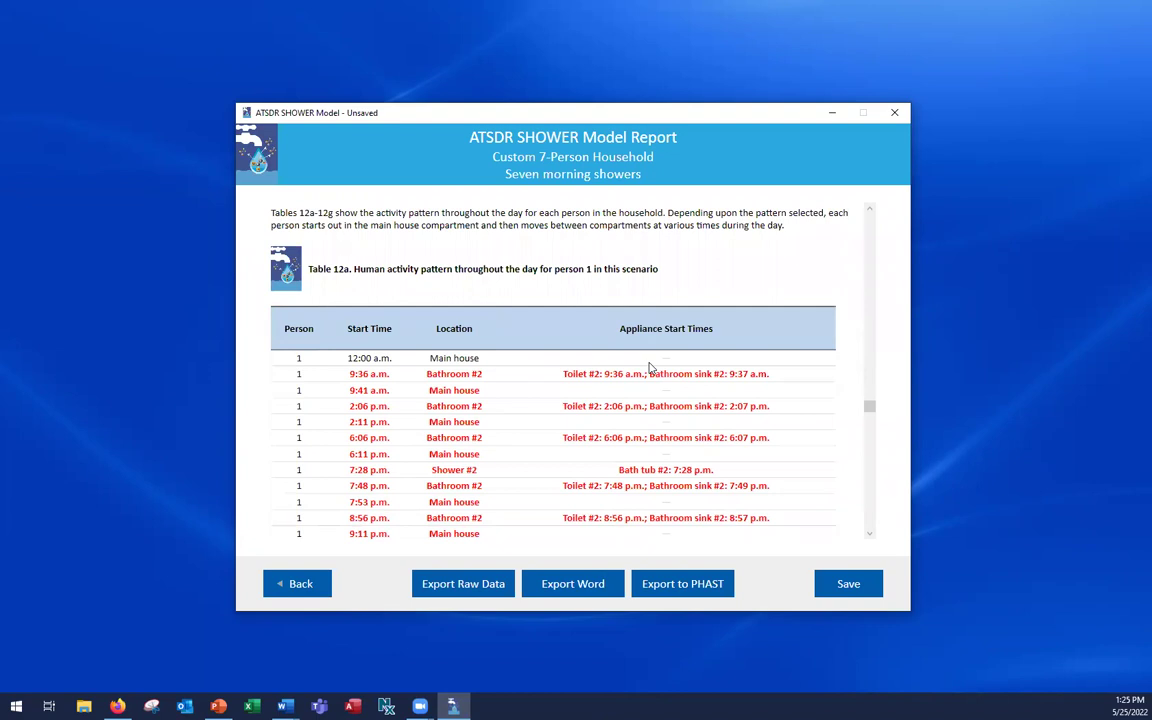
scroll(649, 368, down, 1)
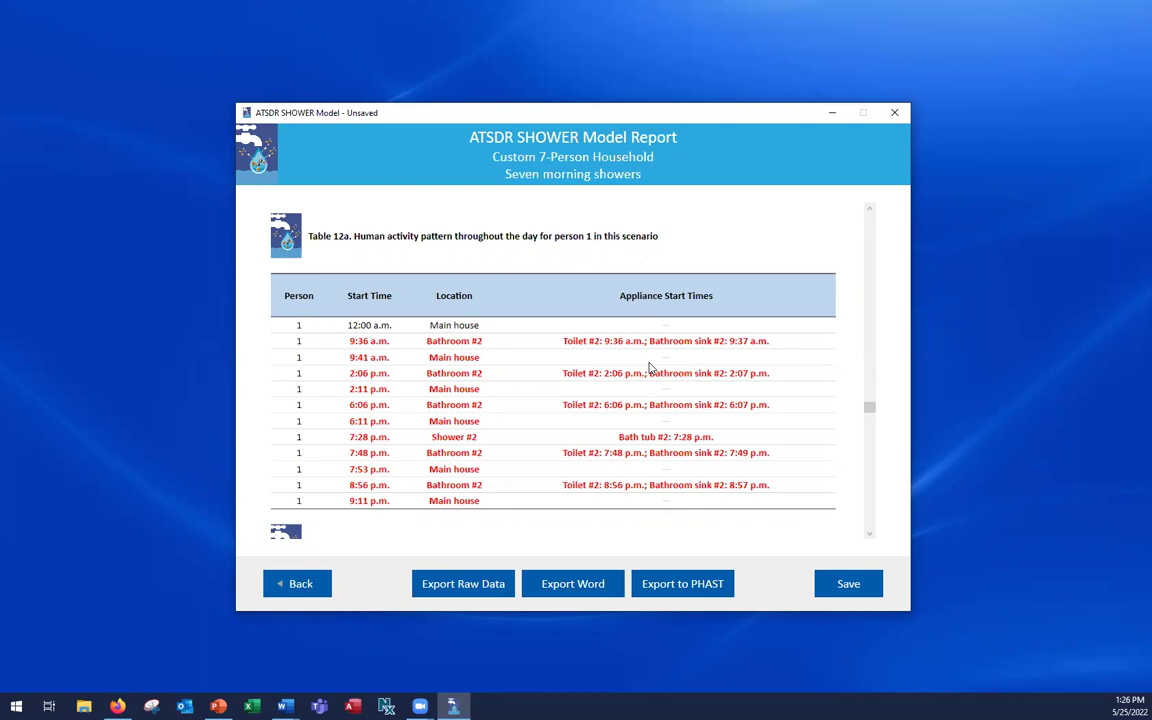
scroll(631, 365, down, 3)
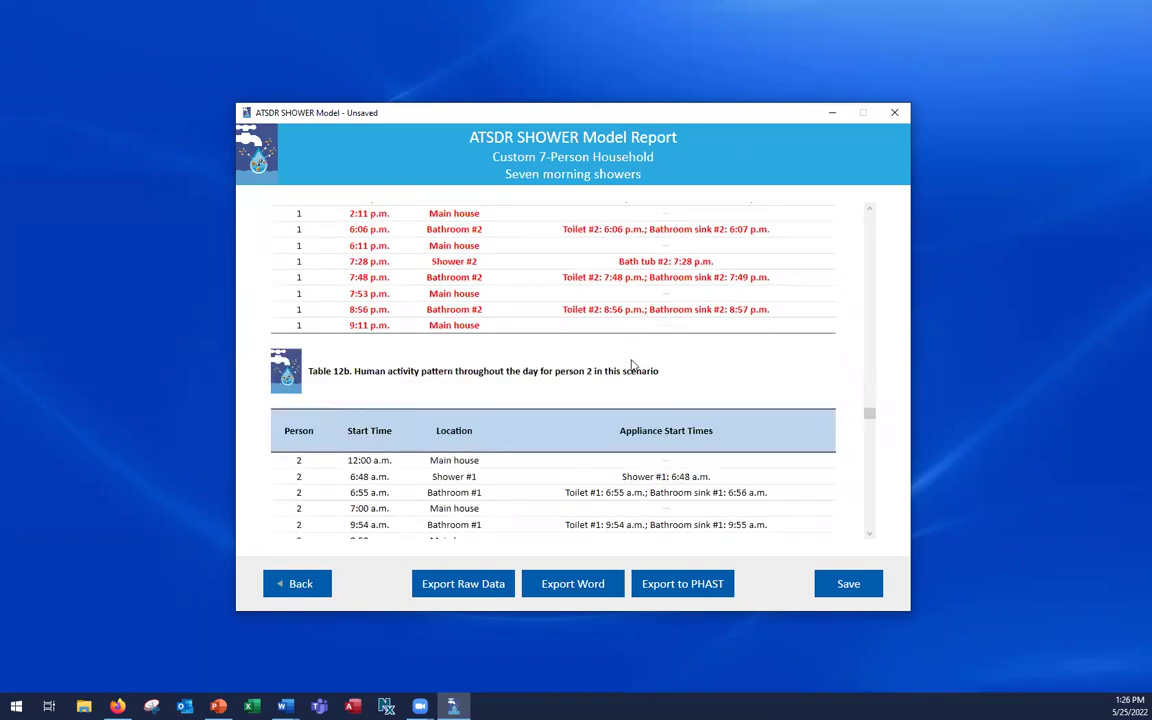
scroll(631, 365, down, 10)
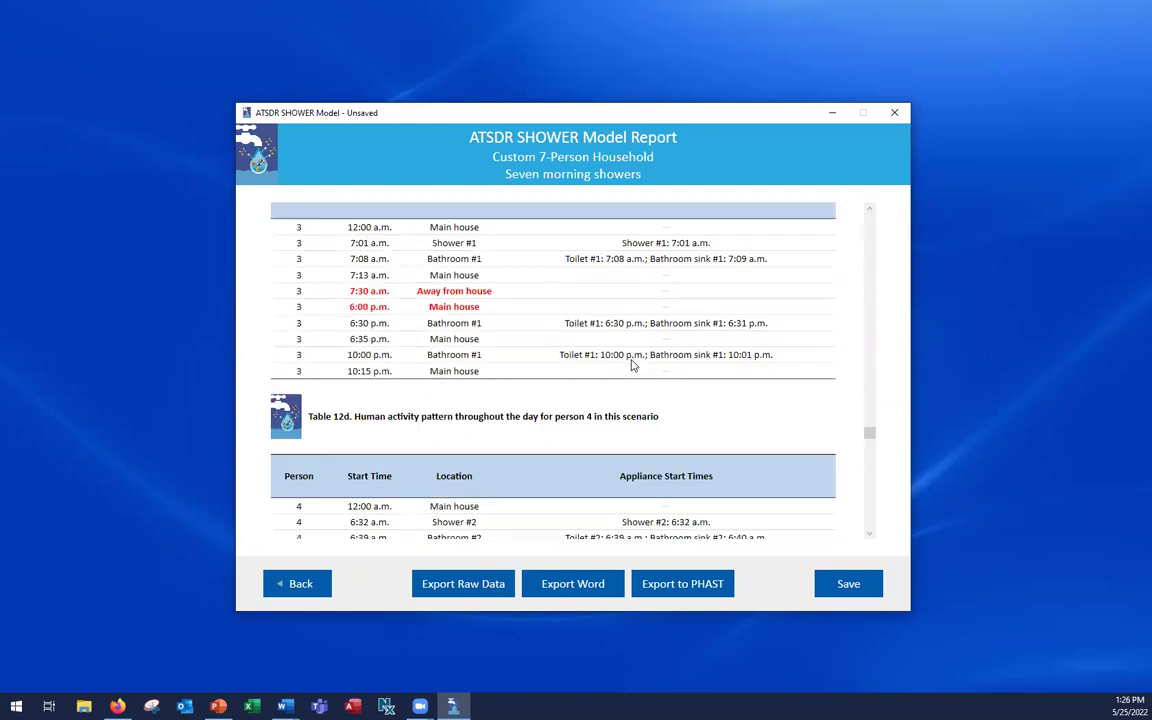
scroll(631, 365, down, 12)
scroll(631, 365, down, 12)
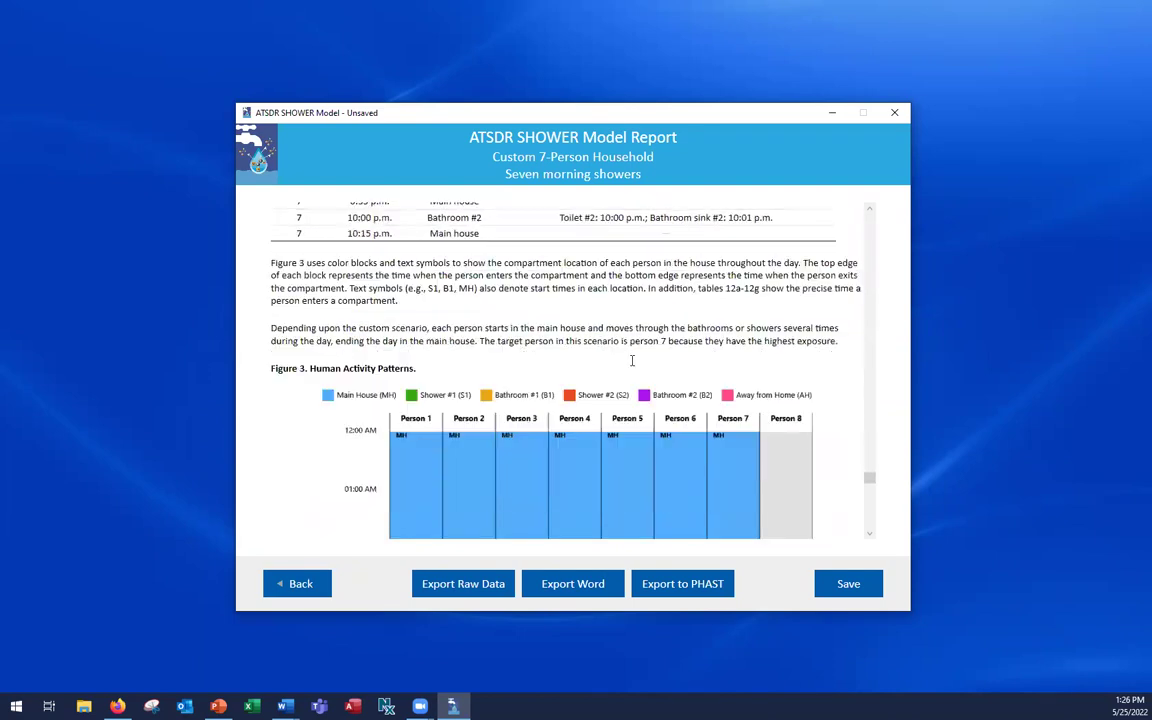
- View Figure 3 through midnight, including Person 1's 7:30 PM tub bath, then exit the report
scroll(631, 362, down, 3)
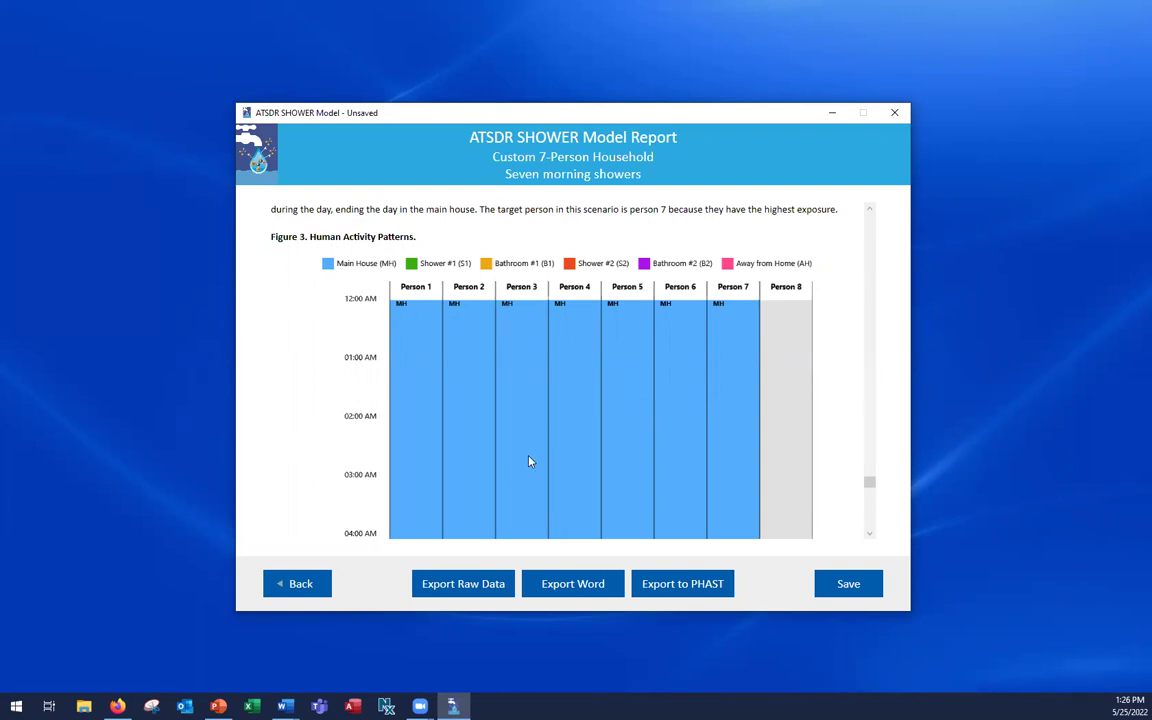
drag(867, 481, 867, 528)
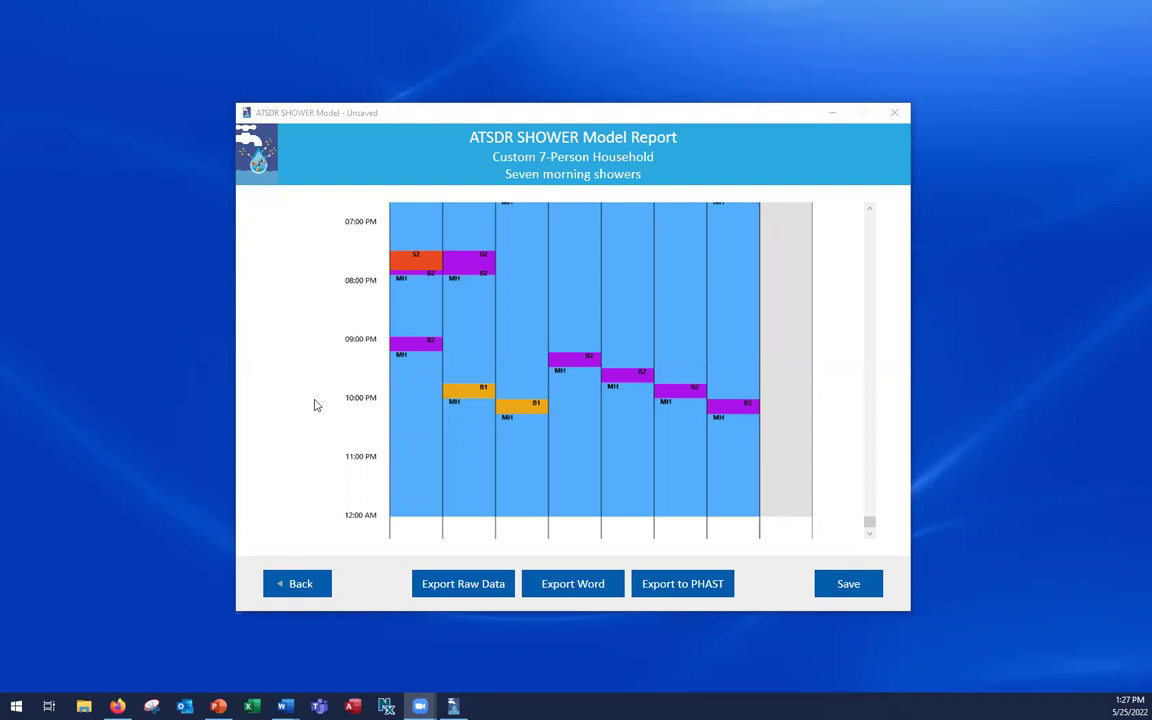
click(260, 541)
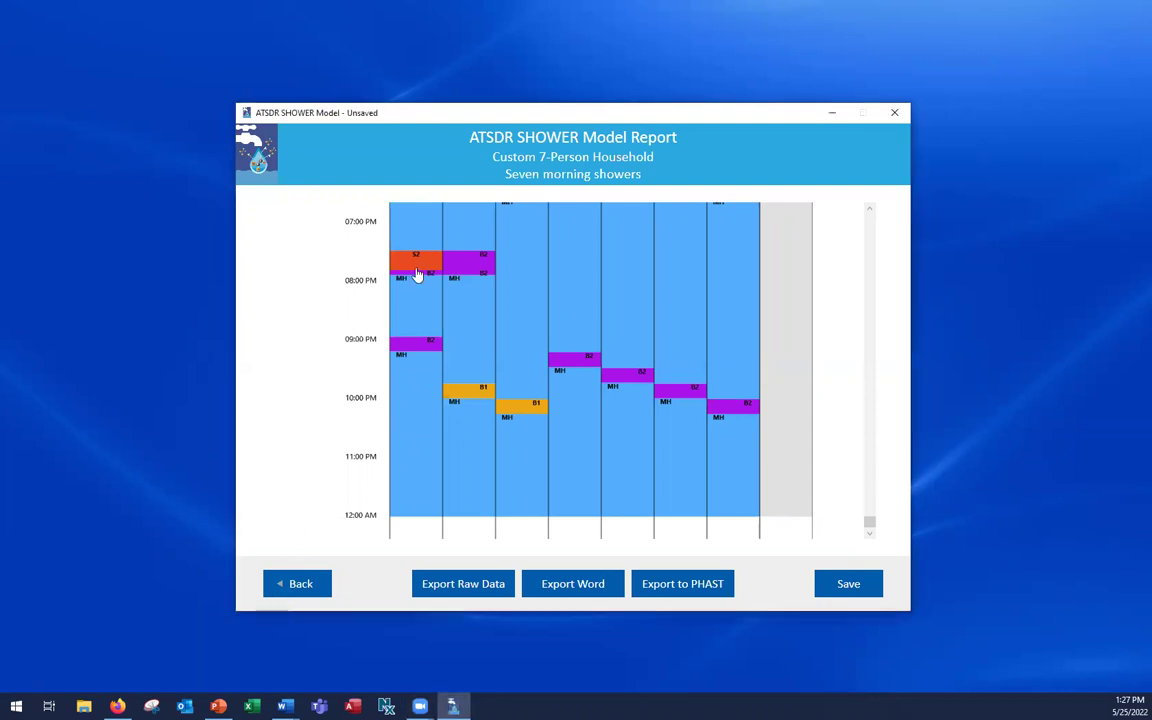
key(Escape)
- Switch to the Chemical Information page and open an empty Add/Edit Chemical Data form
click(466, 160)
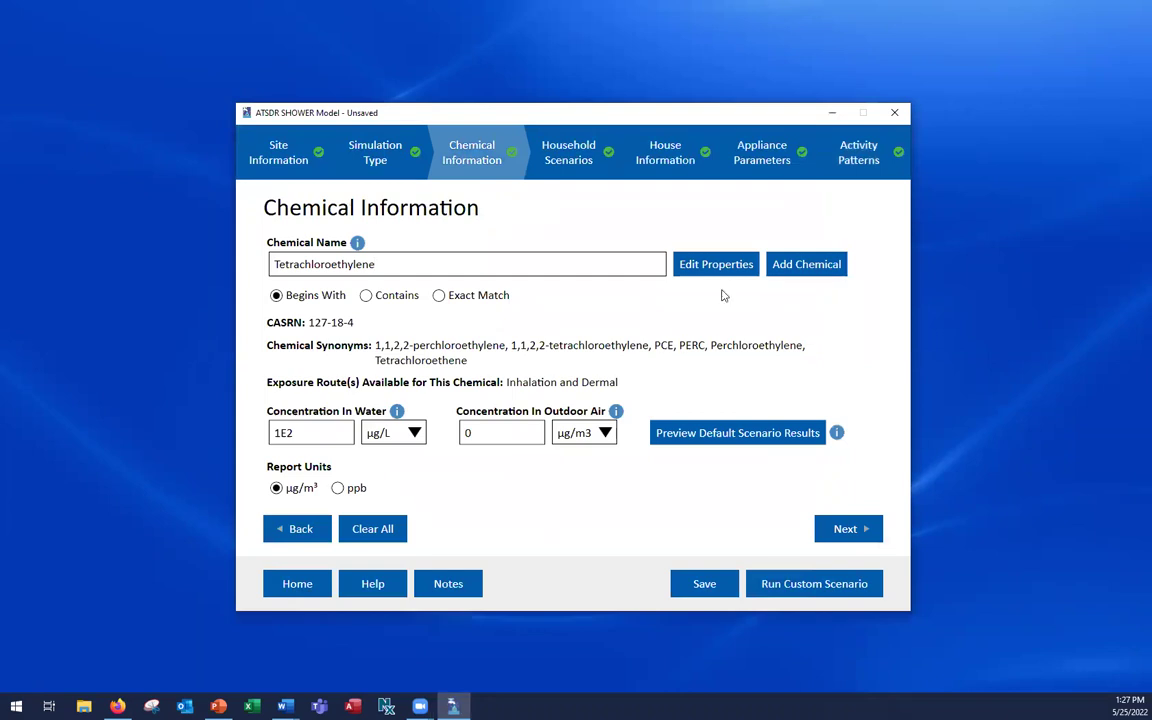
click(800, 265)
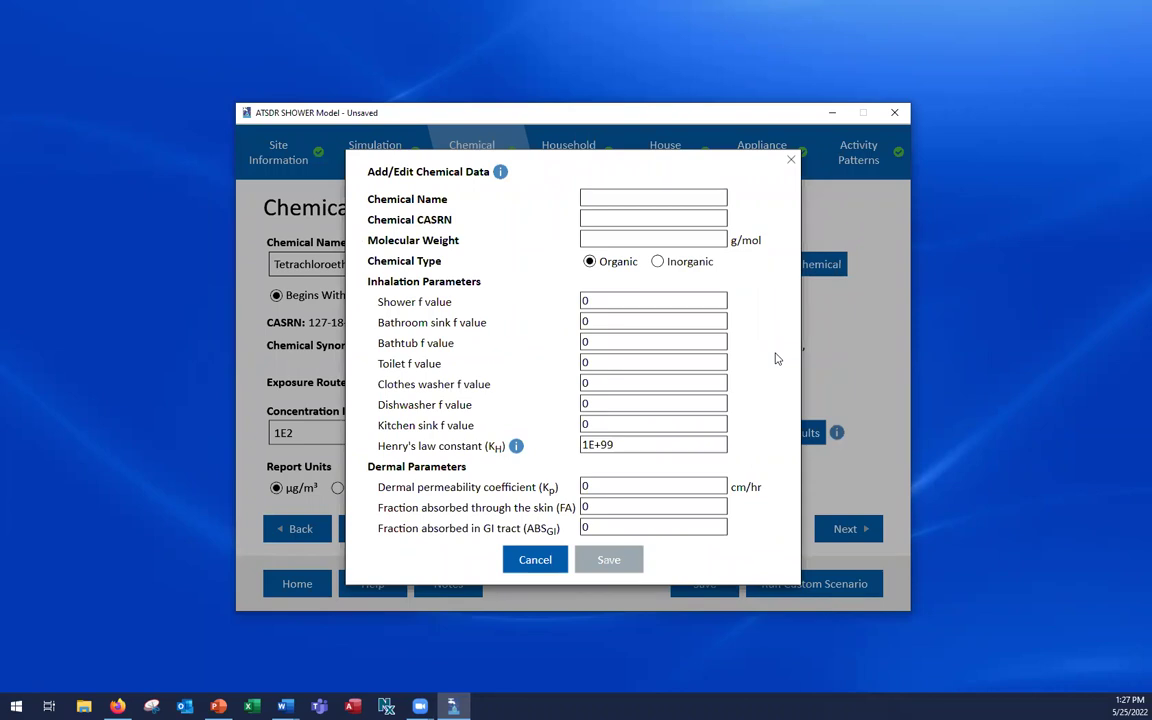
- Enter a trial chemical named 'Test chemical name' with a placeholder CASRN of zeros ending in 1
click(625, 190)
text(Test chemcial)
key(BackSpace)
key(BackSpace)
key(BackSpace)
key(BackSpace)
text(ical name)
key(Tab)
text(0000)
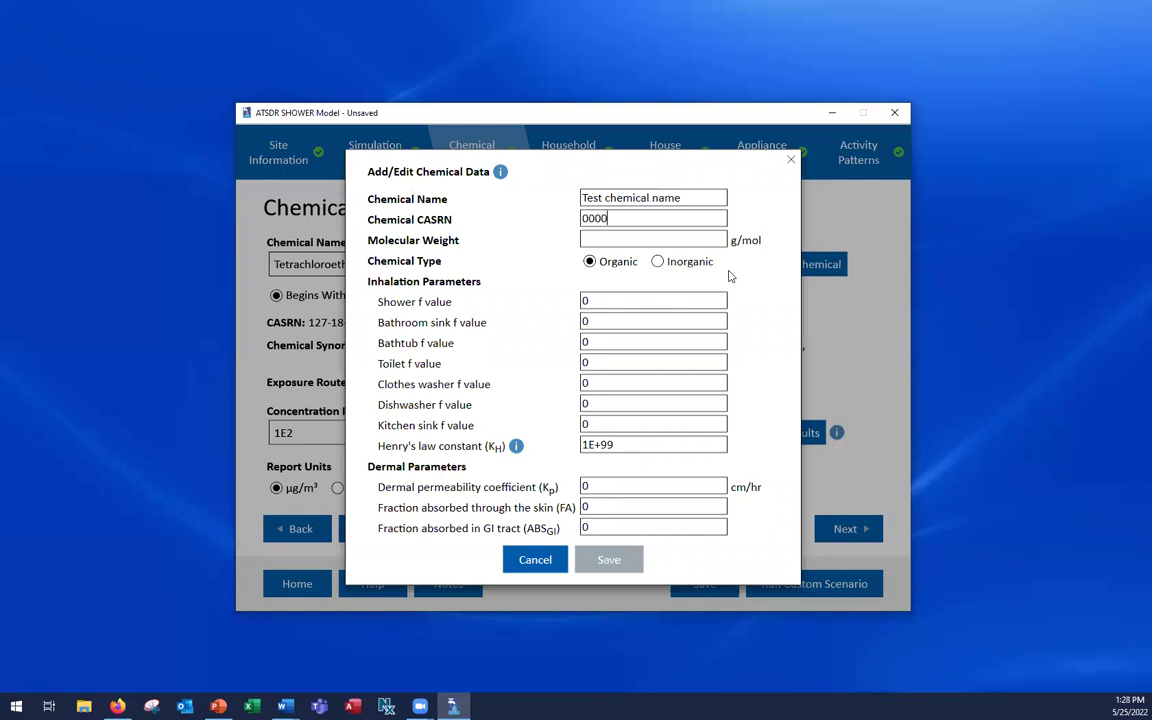
text(0-00-1)
click(600, 218)
text(0)
- Give it molecular weight 100 and Shower f value .1, then discard it and edit Tetrachloroethylene
click(593, 237)
text(100)
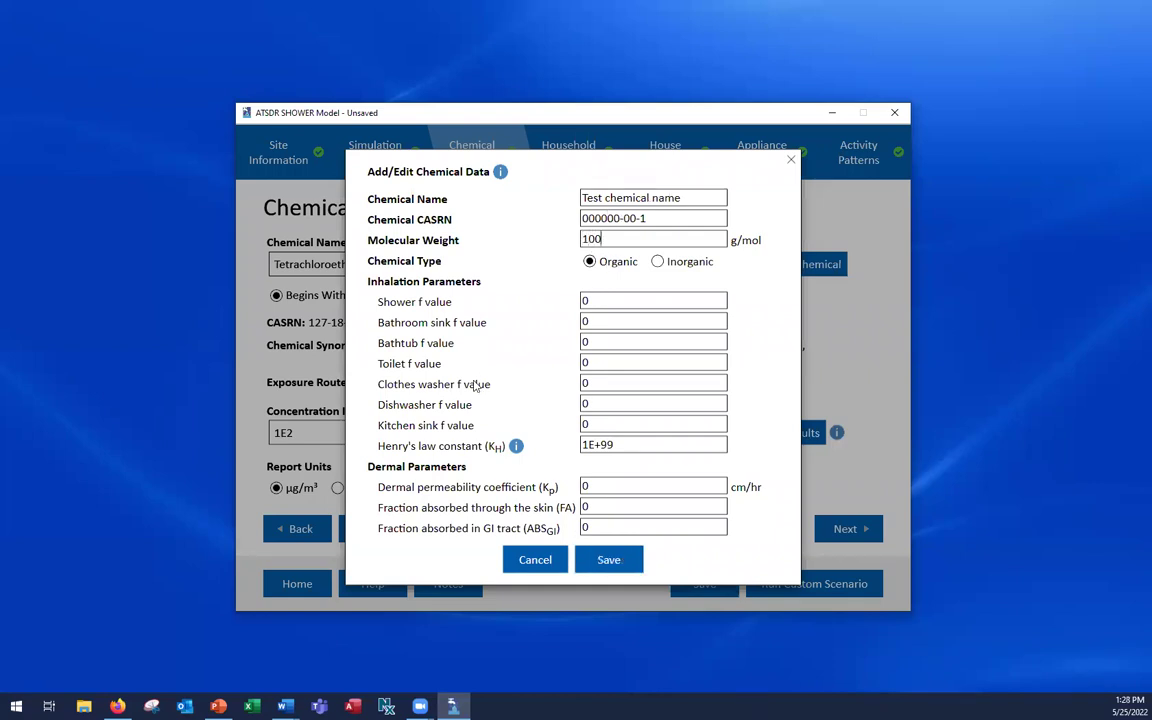
click(609, 300)
text(.1)
click(533, 562)
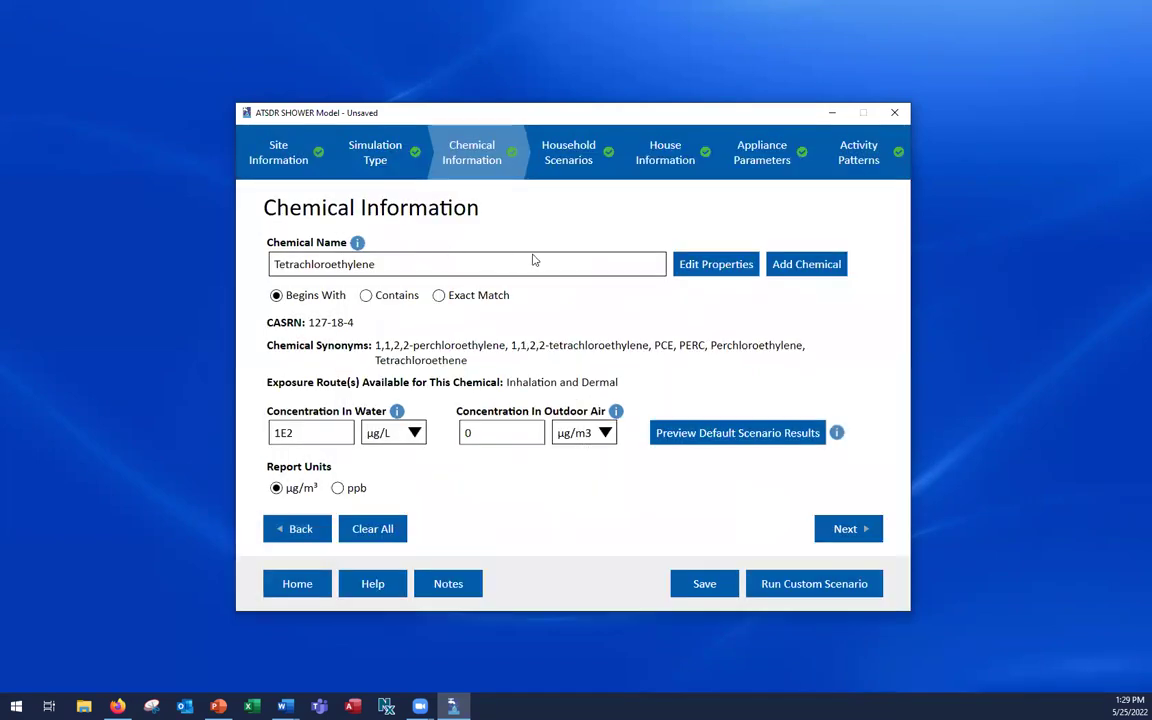
click(699, 268)
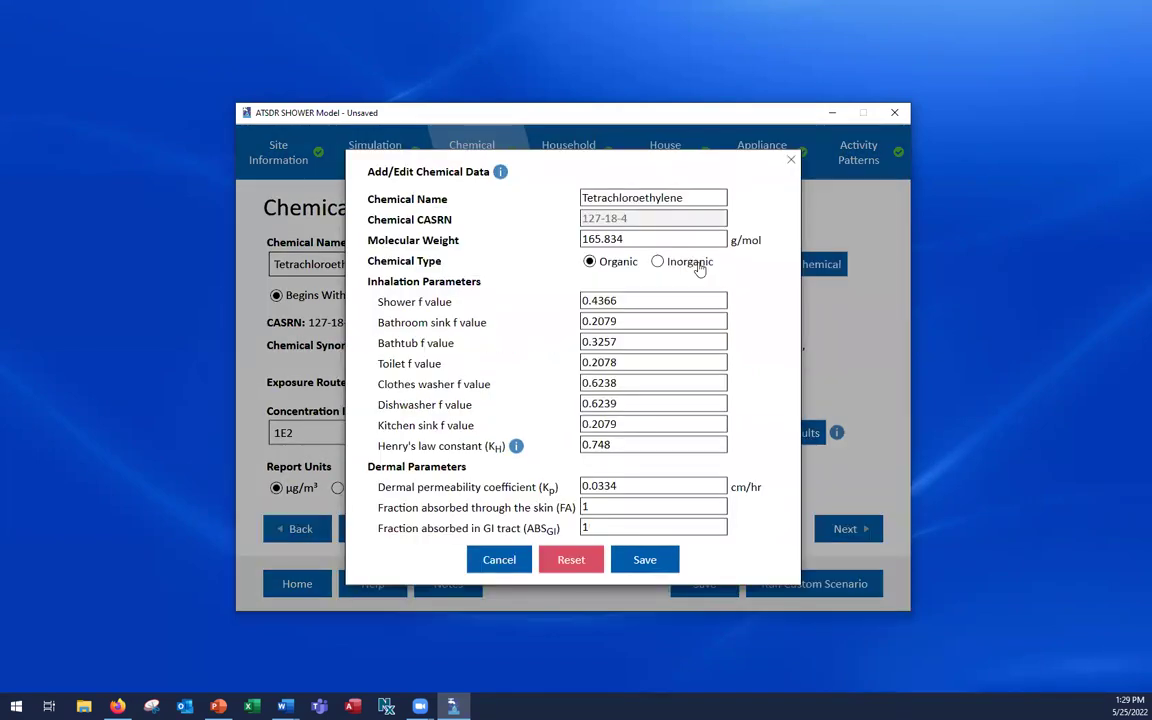